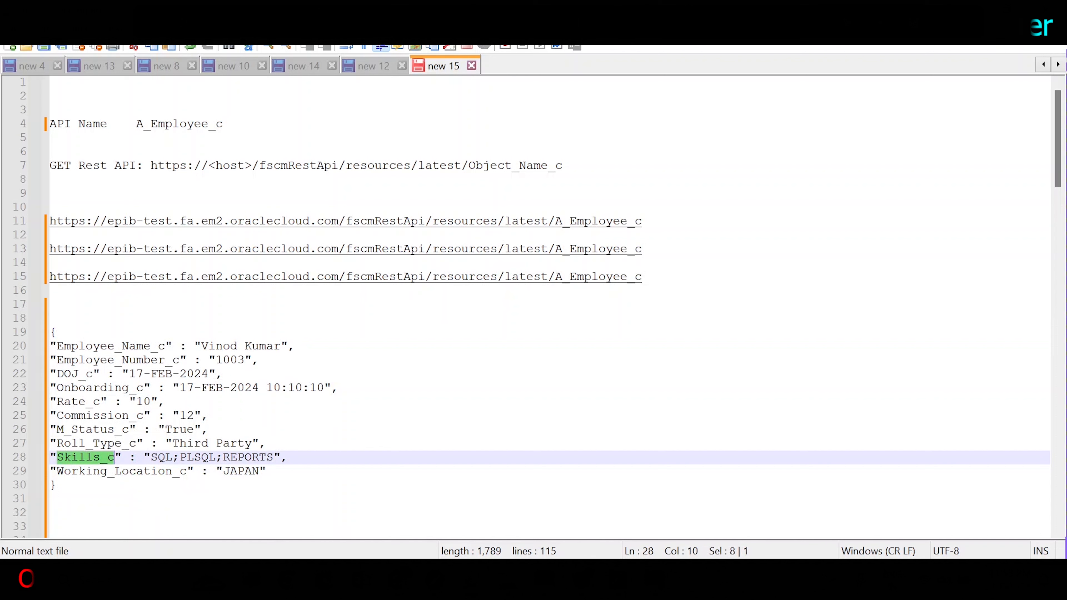
- Examine the employee payload fields, the A_Employee_c API name and the REST URL in the notes
double_click(90, 443)
double_click(92, 429)
double_click(96, 416)
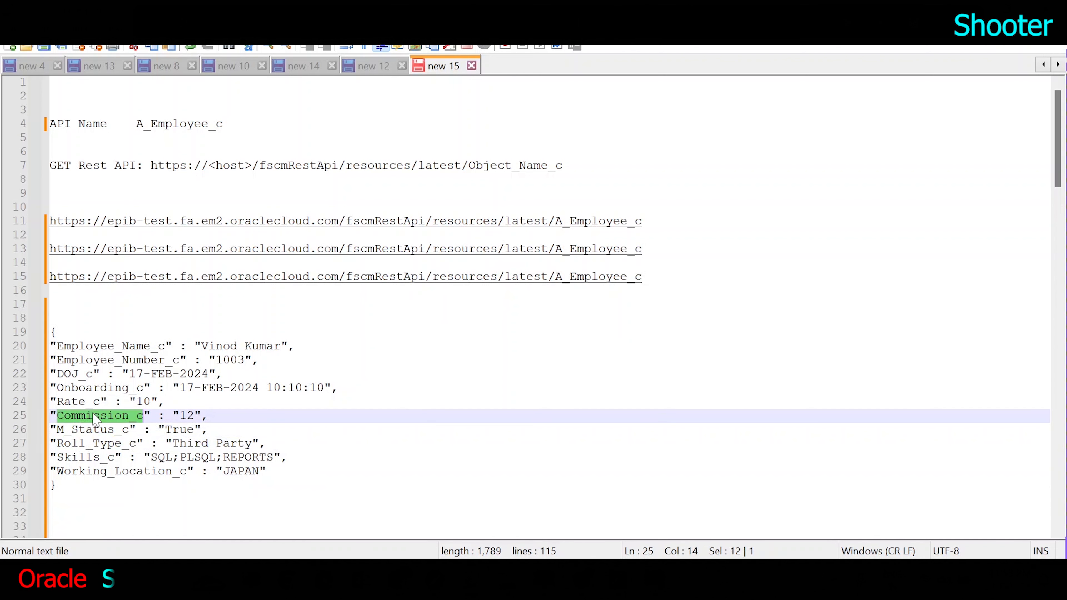
double_click(175, 125)
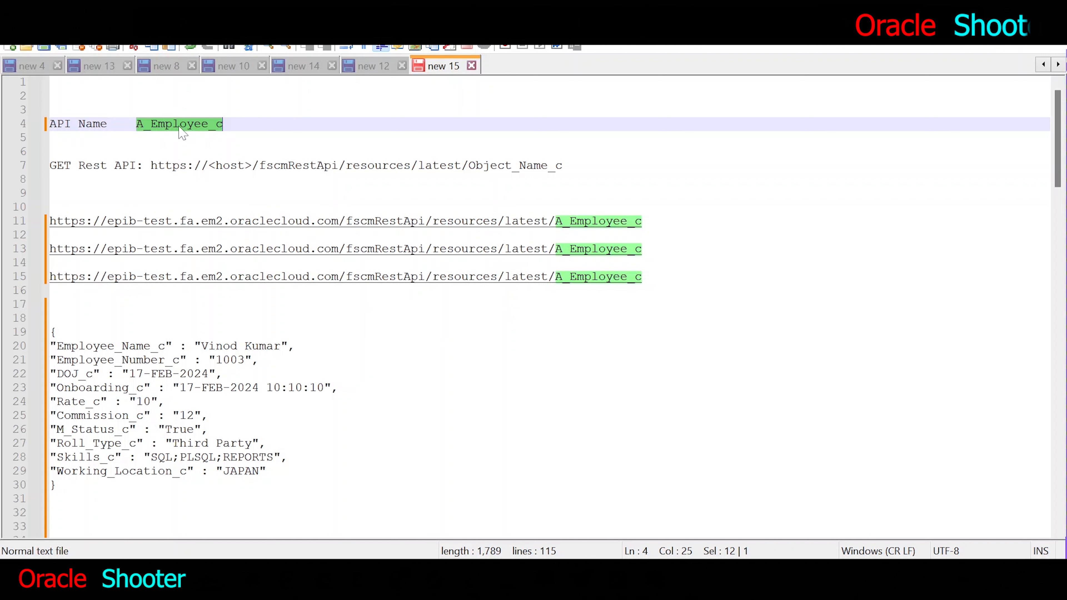
left_click(219, 360)
left_click_drag(649, 276, 51, 276)
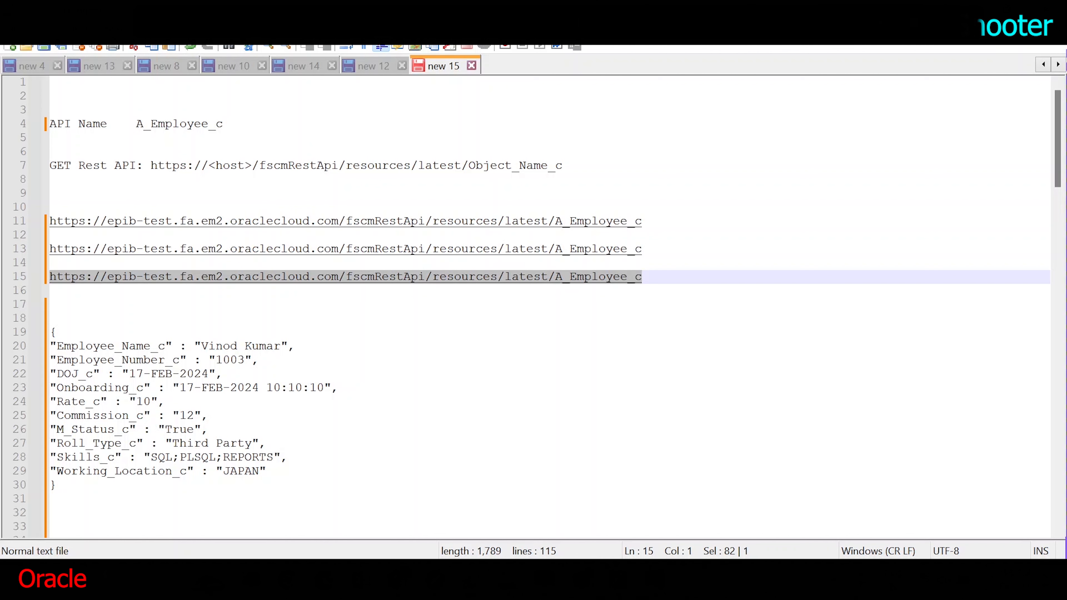
- Switch to Postman and add a request named "Create Employee" to the App Composser Web Services collection
key("alt+Tab")
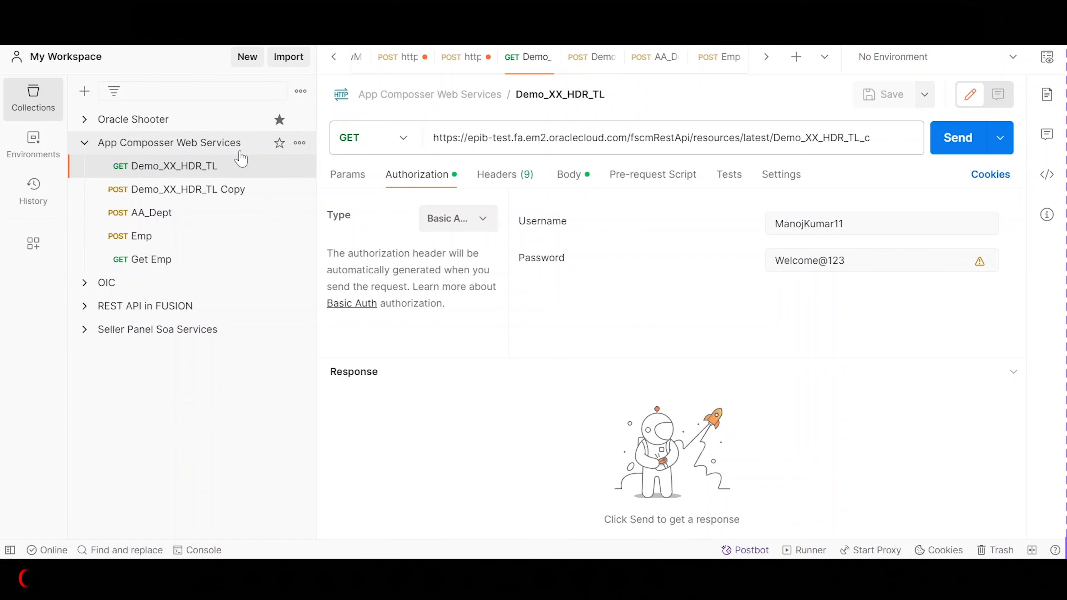
left_click(299, 143)
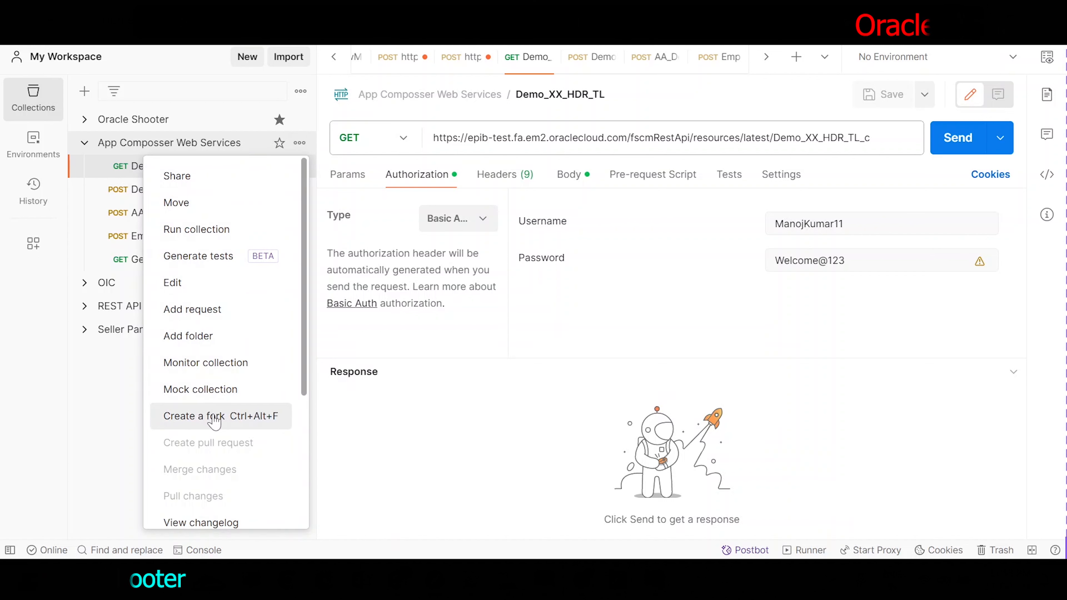
left_click(190, 315)
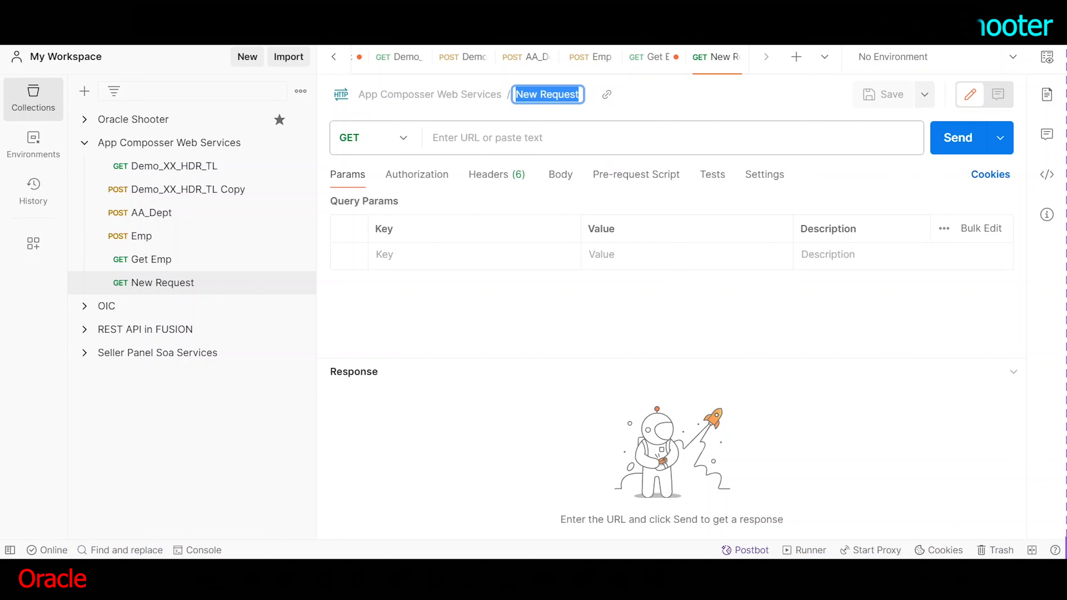
type("Post")
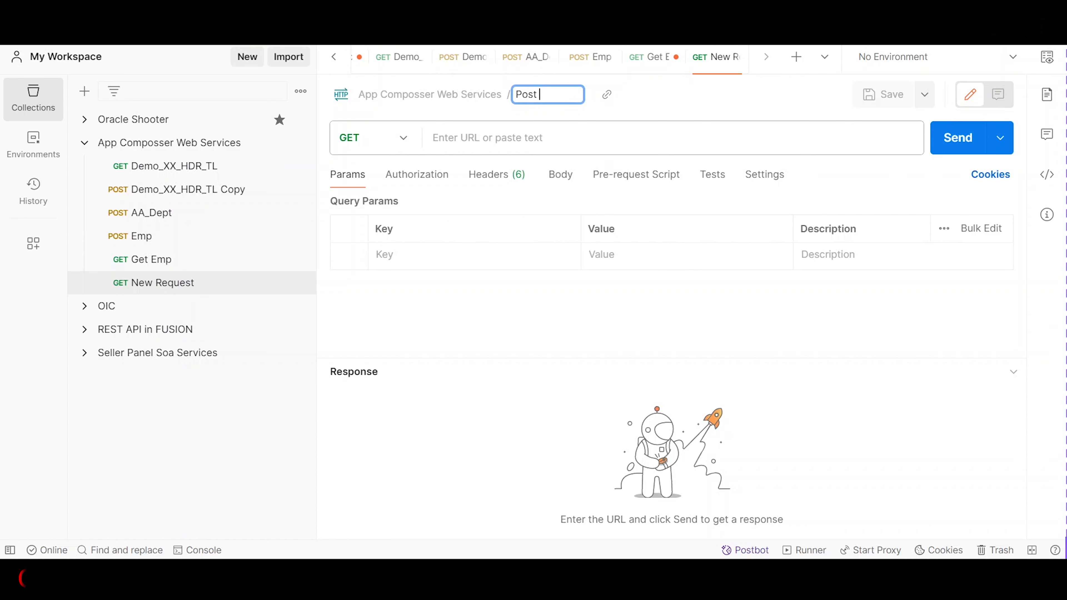
type(" Employee ")
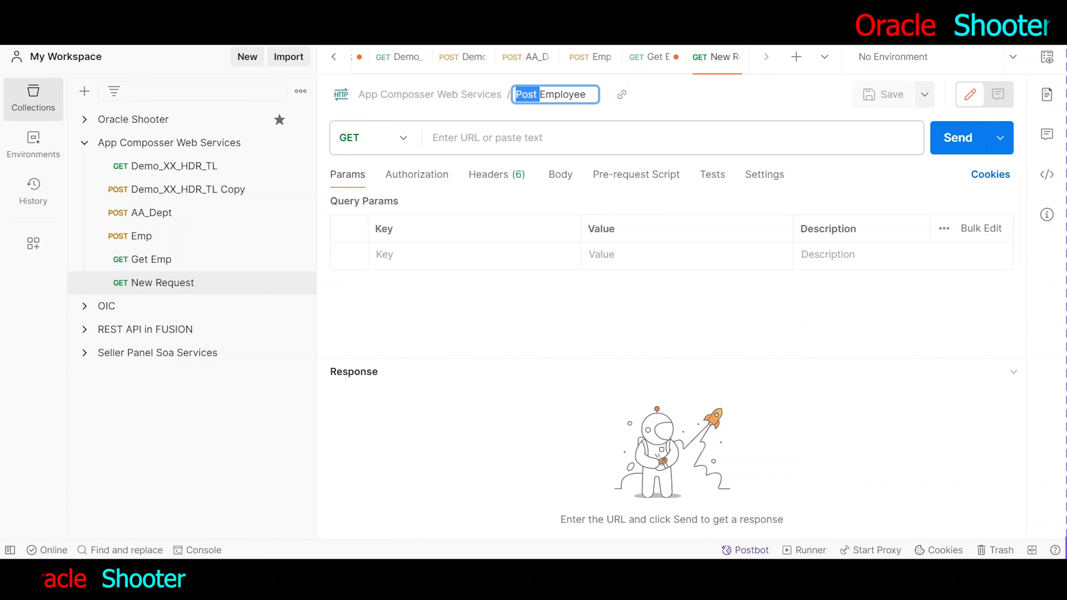
type("Create")
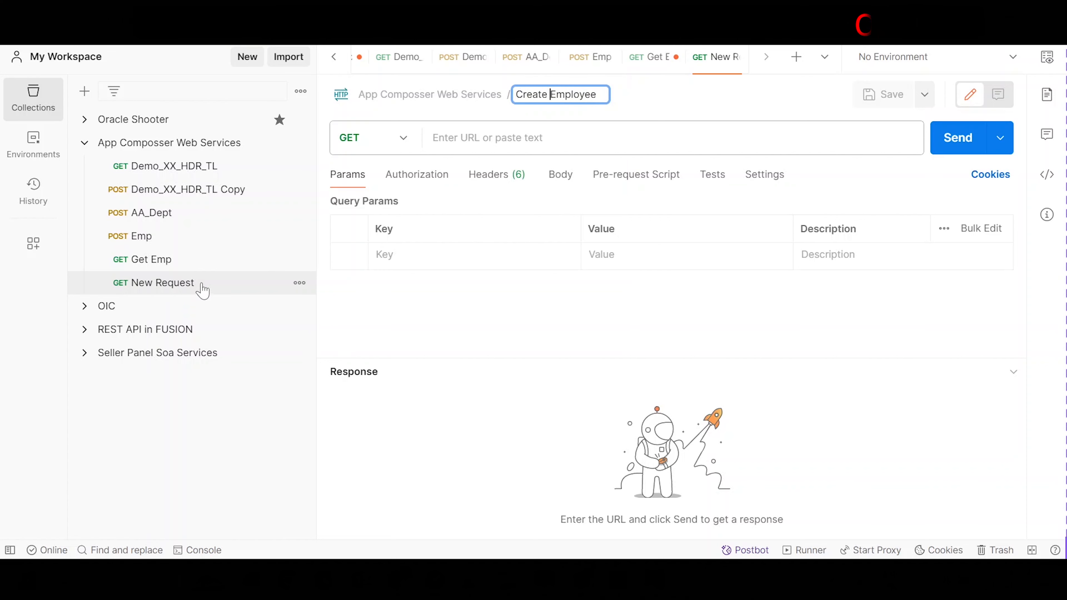
left_click(404, 136)
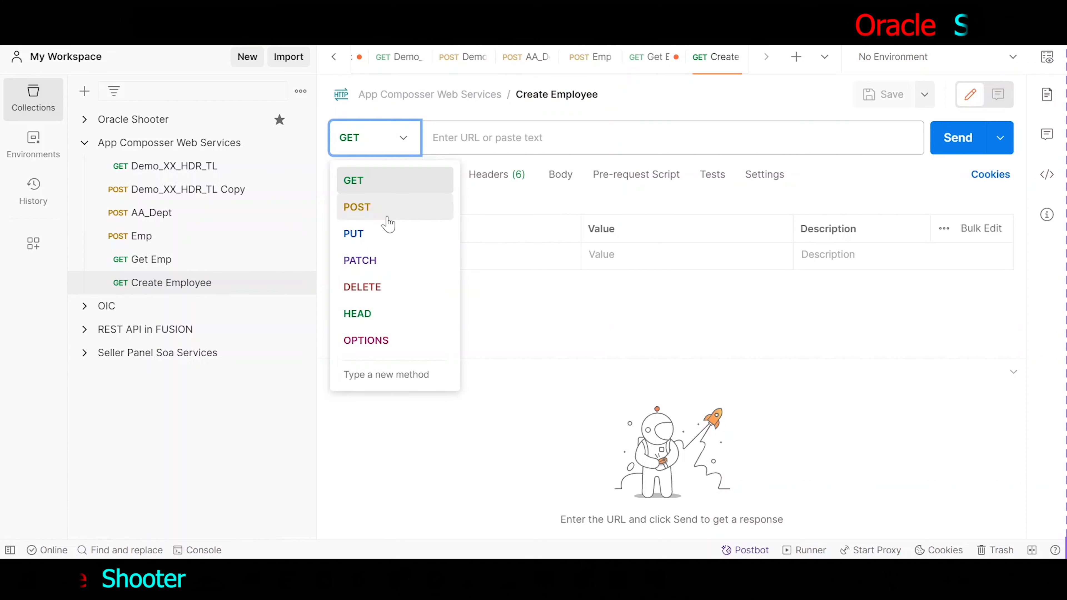
left_click(357, 207)
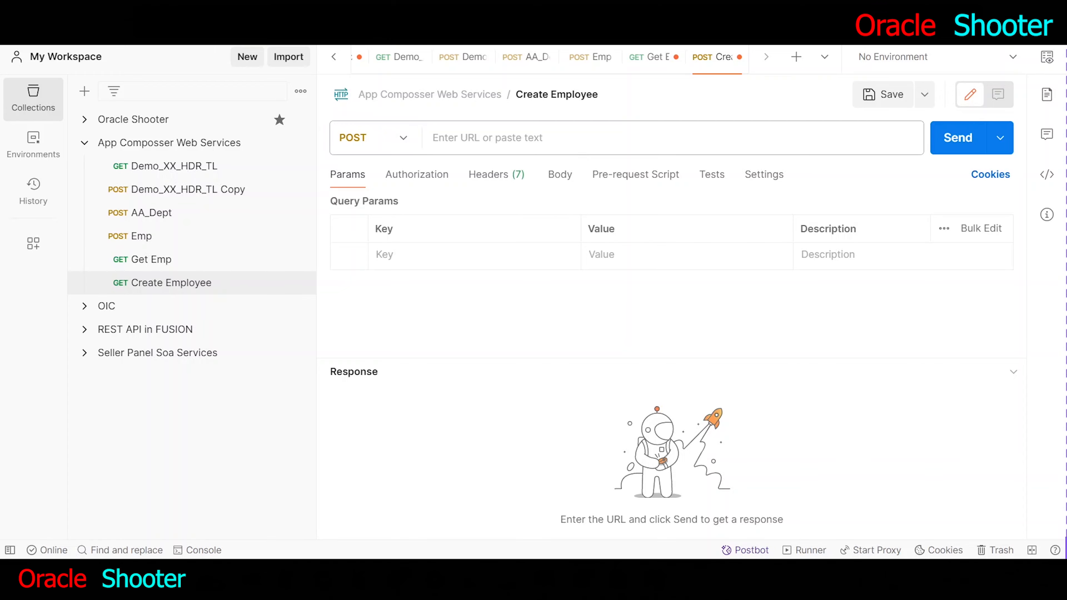
left_click(546, 137)
key("alt+Tab")
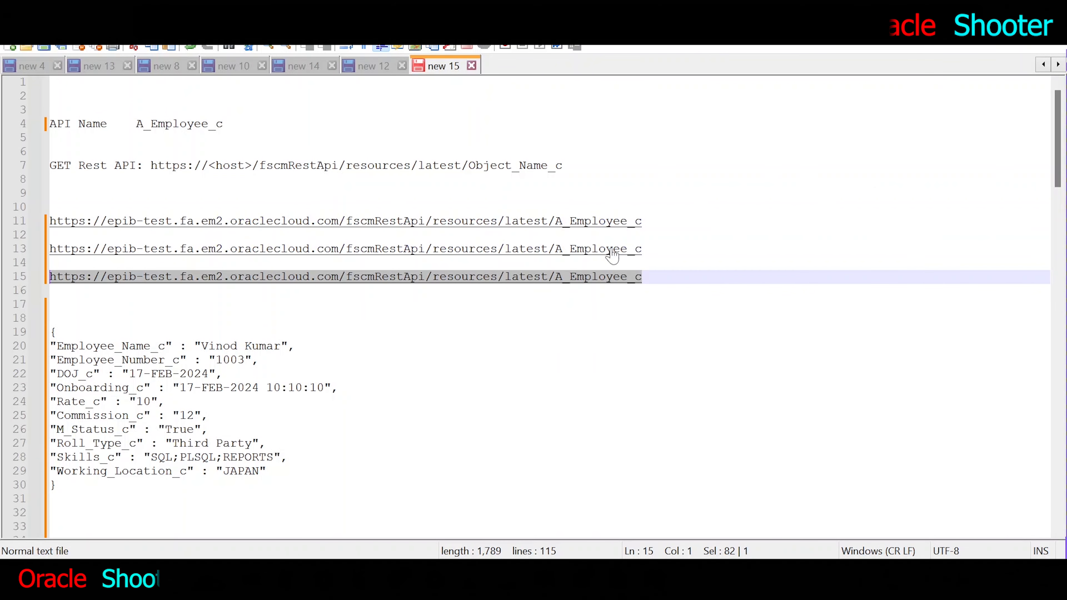
left_click(645, 278)
left_click_drag(643, 277, 49, 278)
key("ctrl+c")
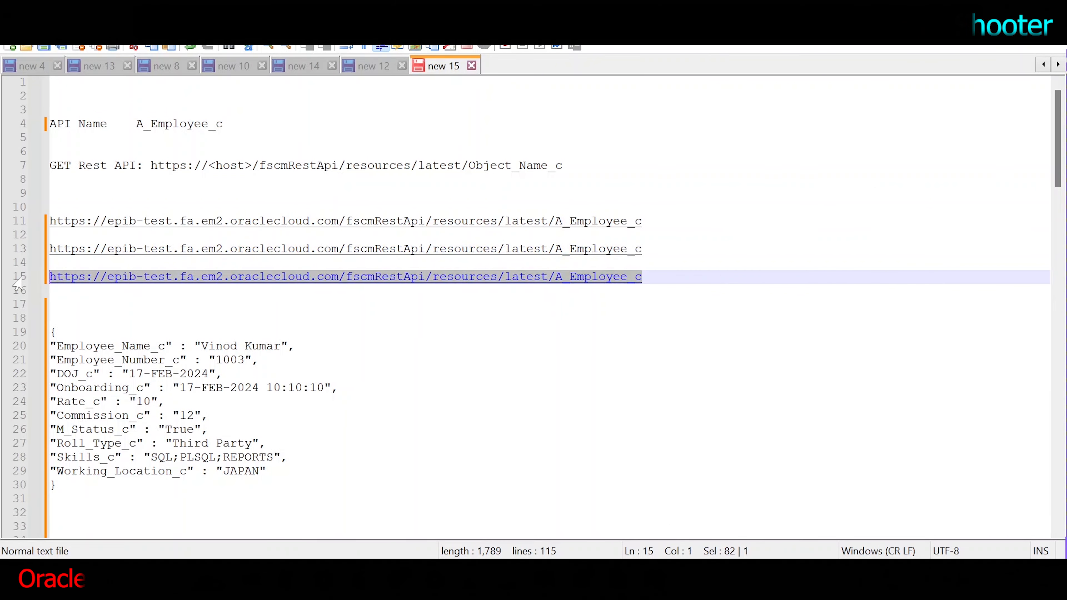
key("alt+Tab")
left_click(466, 140)
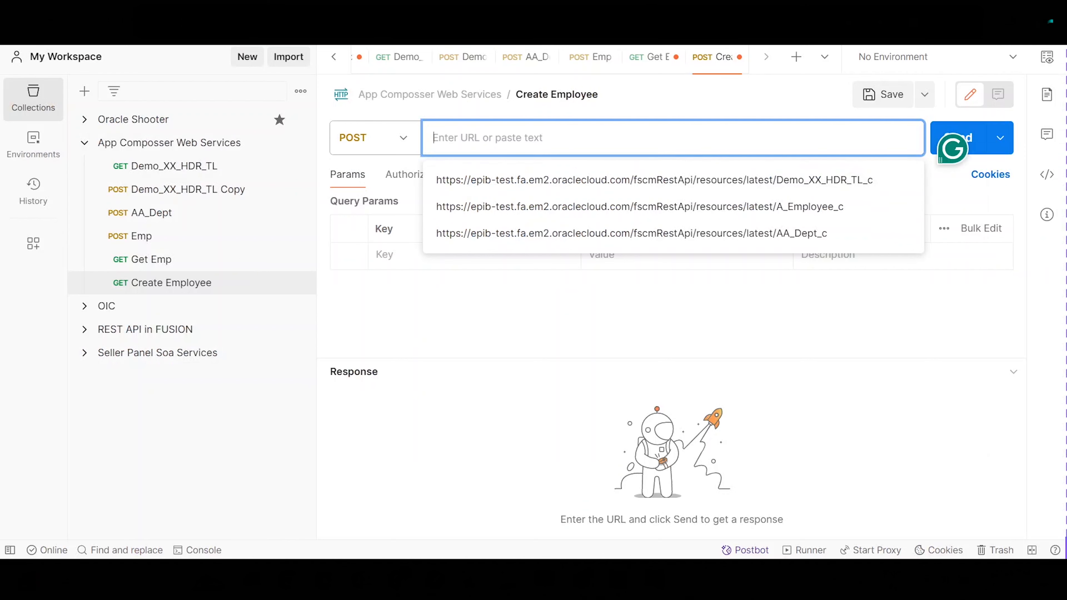
key("ctrl+v")
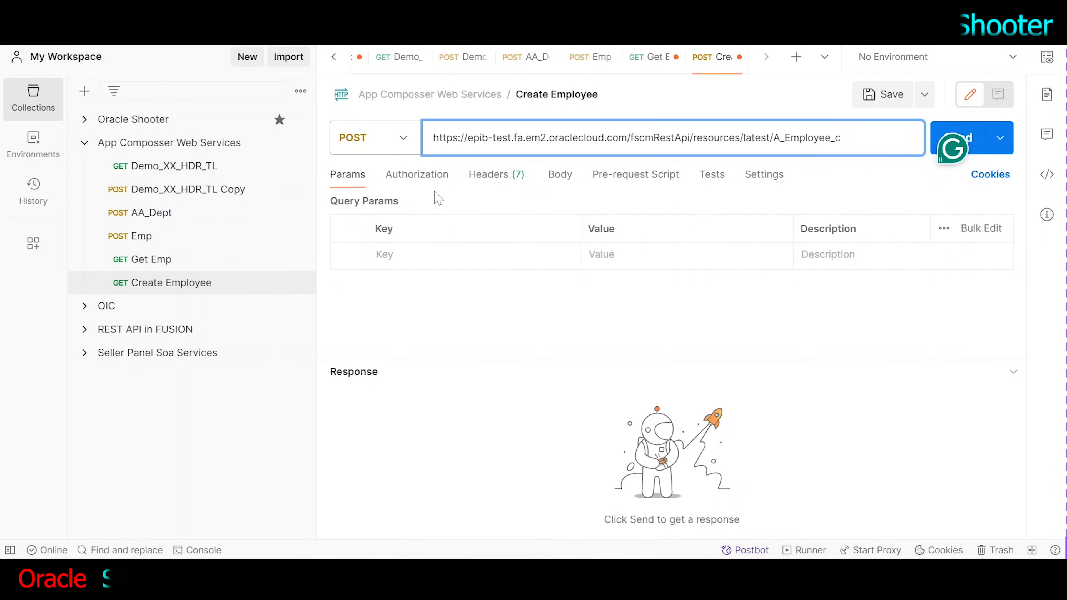
- View the request's authorization settings and set its body to raw JSON
left_click(416, 184)
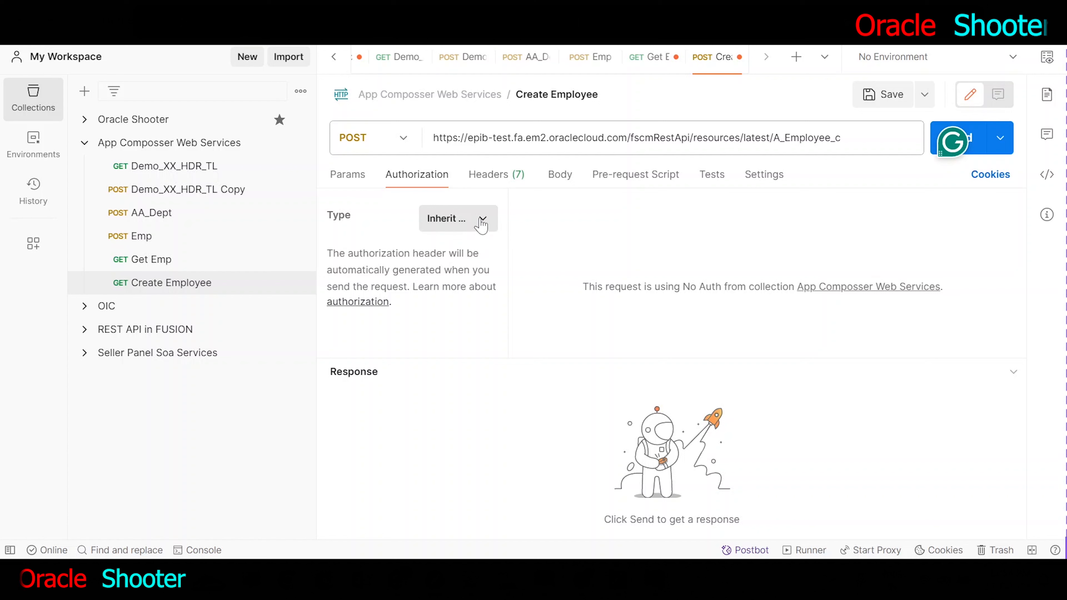
left_click(561, 181)
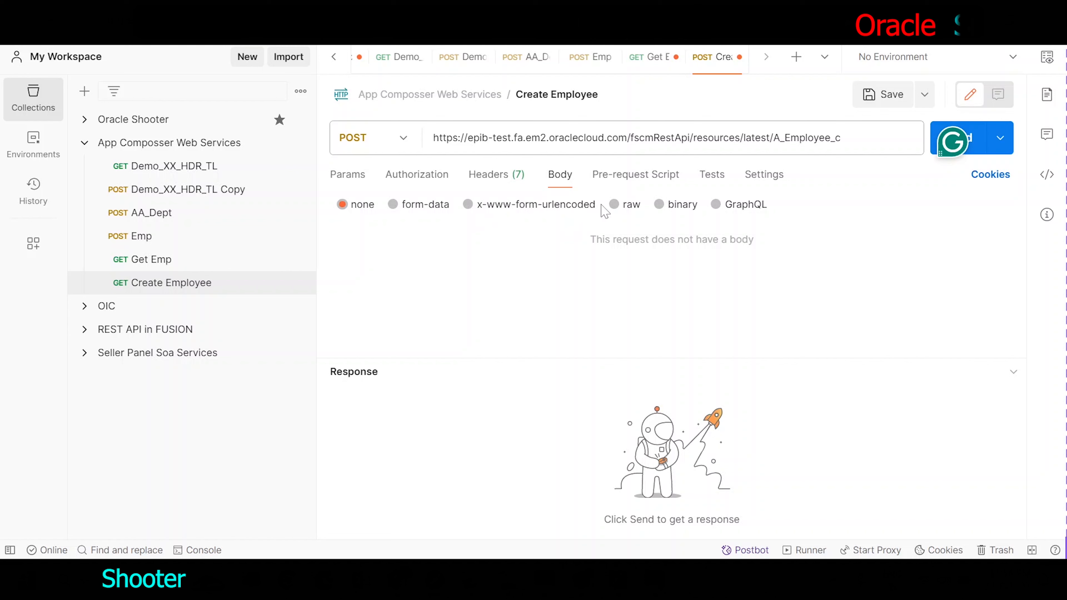
left_click(615, 205)
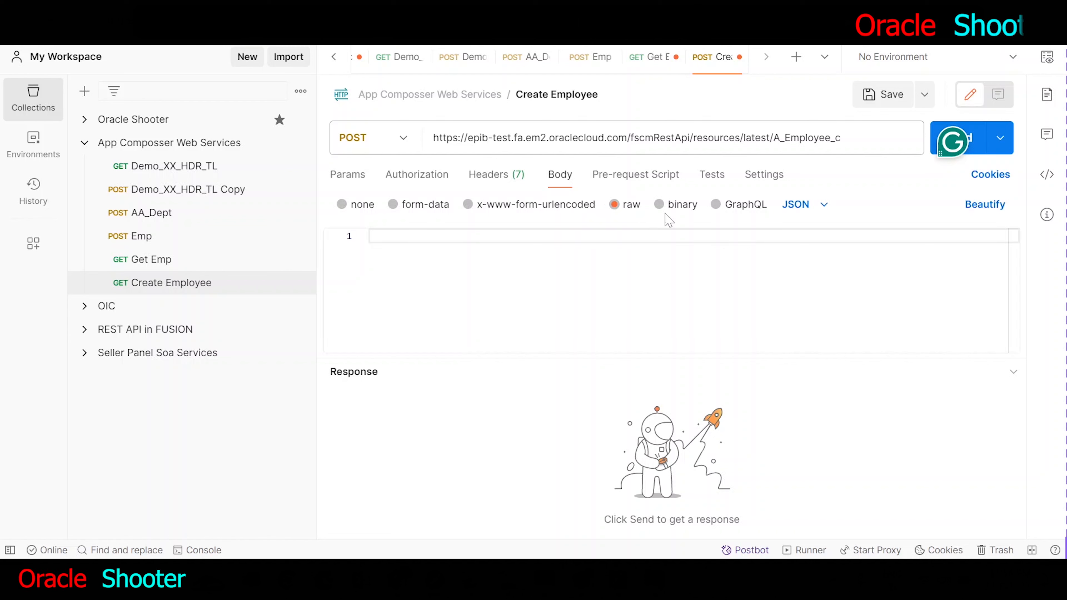
left_click(818, 212)
left_click(823, 294)
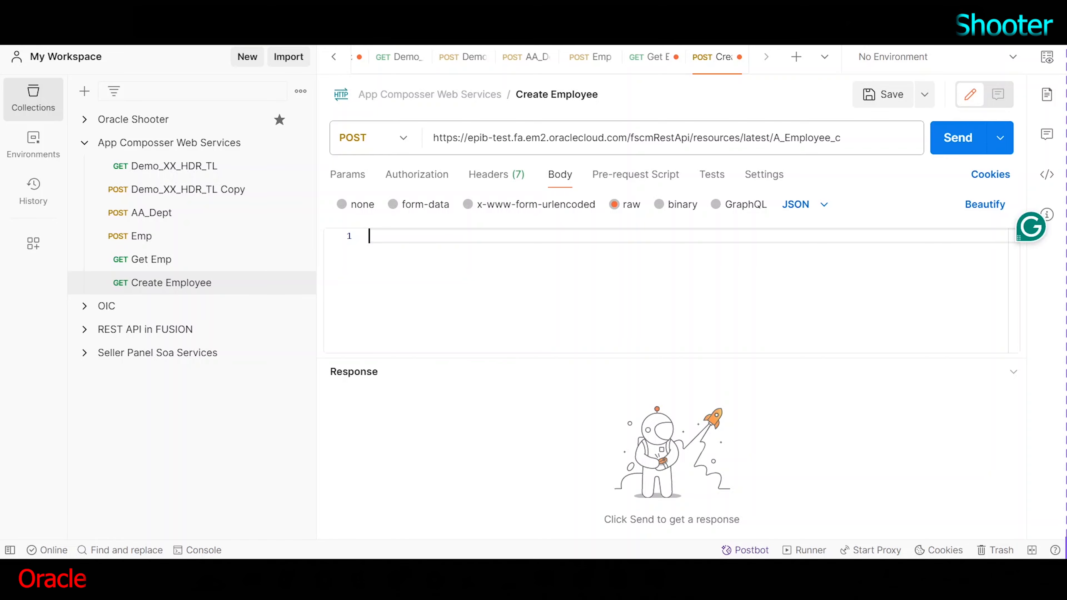
- Copy the employee JSON payload from the Notepad++ notes into the request body and review its employee number line
key("alt+Tab")
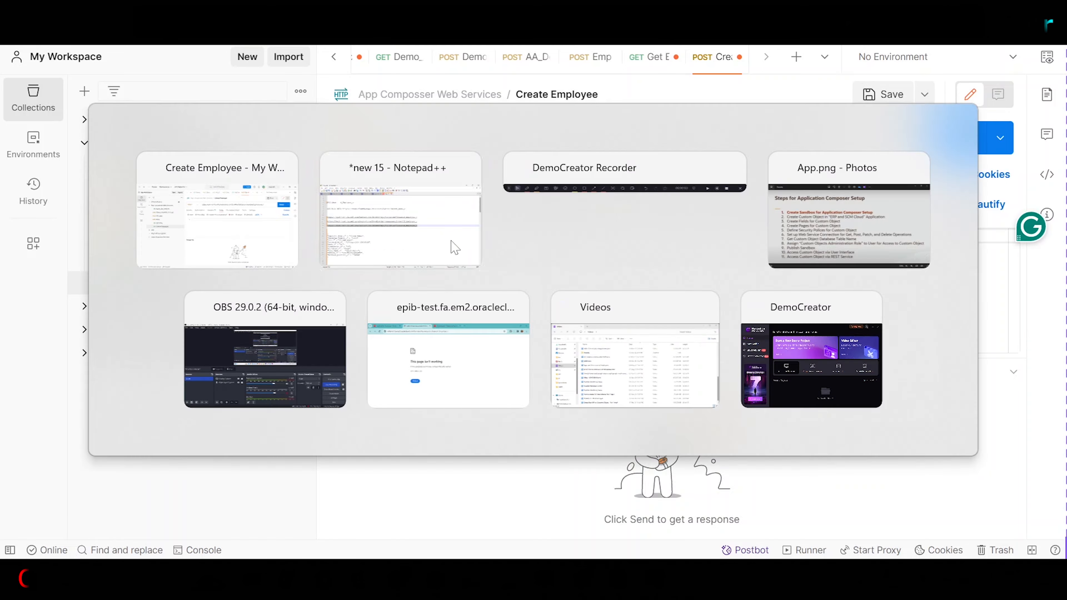
left_click(50, 499)
left_click_drag(50, 500, 31, 339)
key("ctrl+c")
key("alt+Tab")
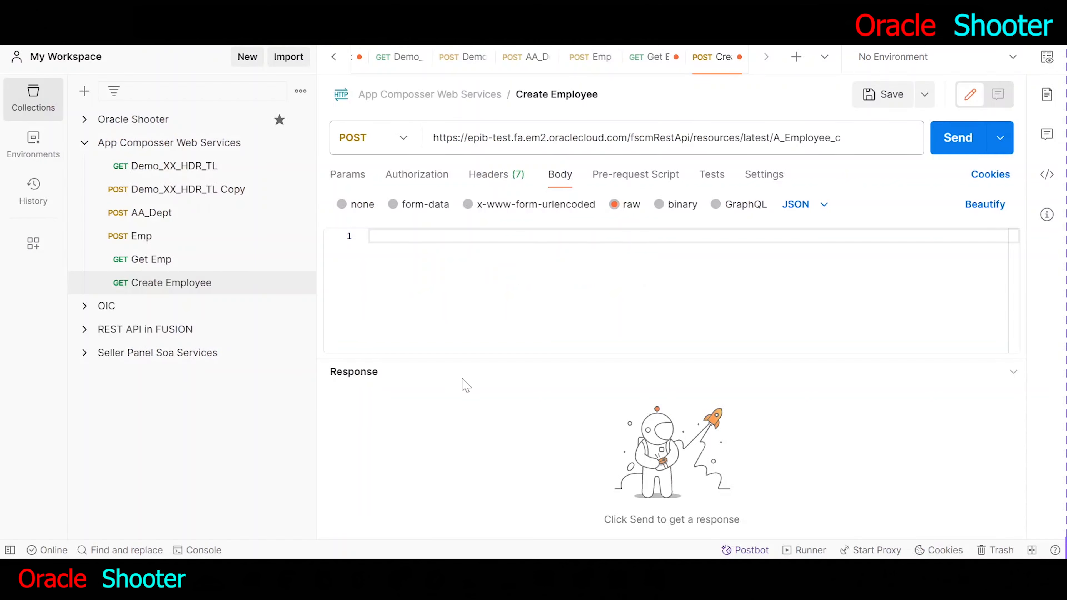
key("ctrl+v")
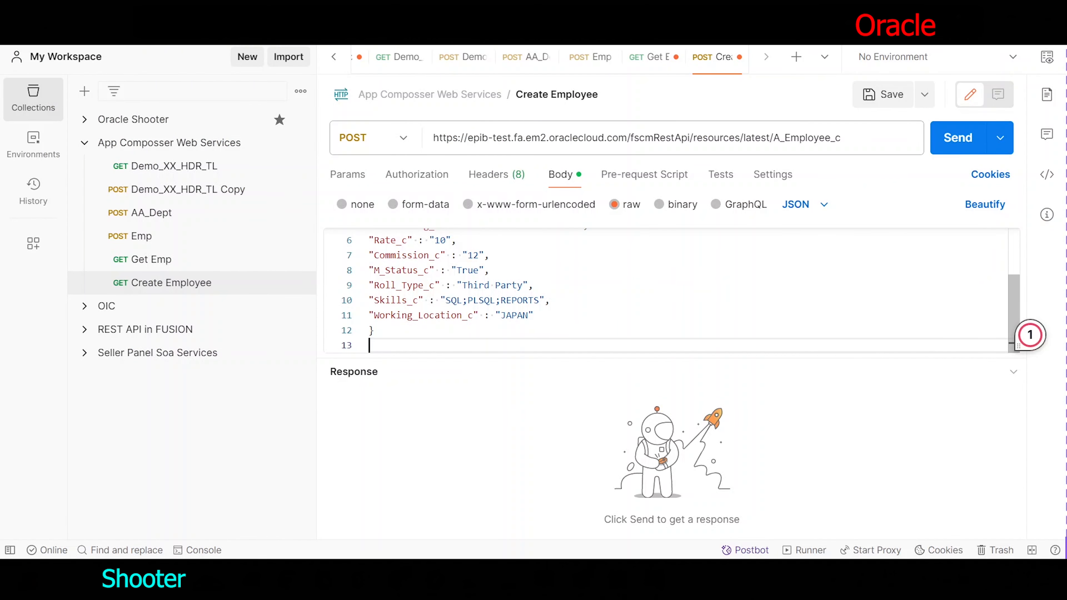
scroll(668, 290, "up", 3)
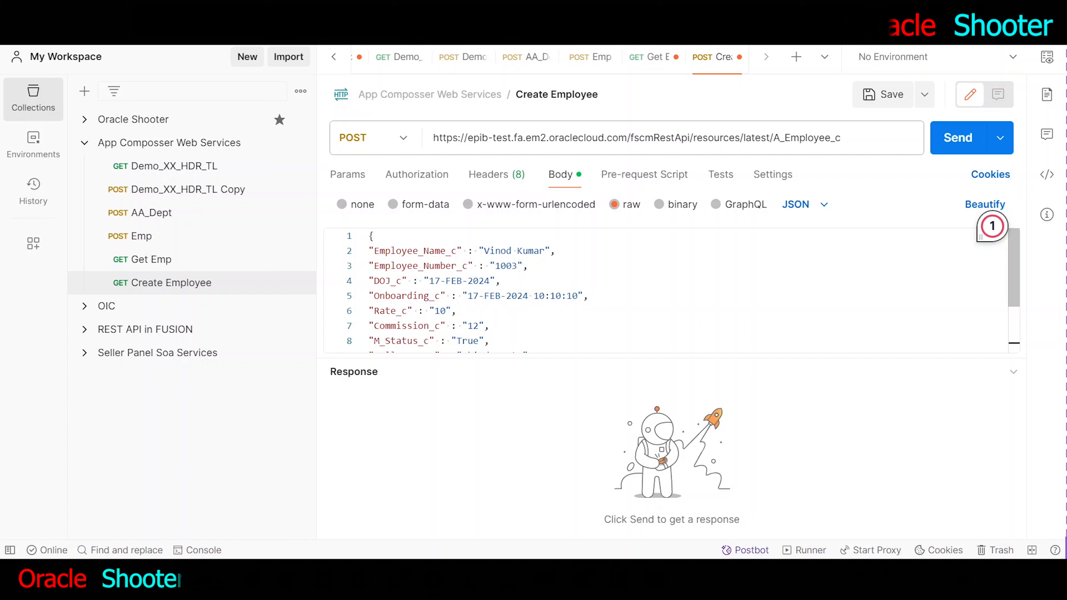
double_click(498, 266)
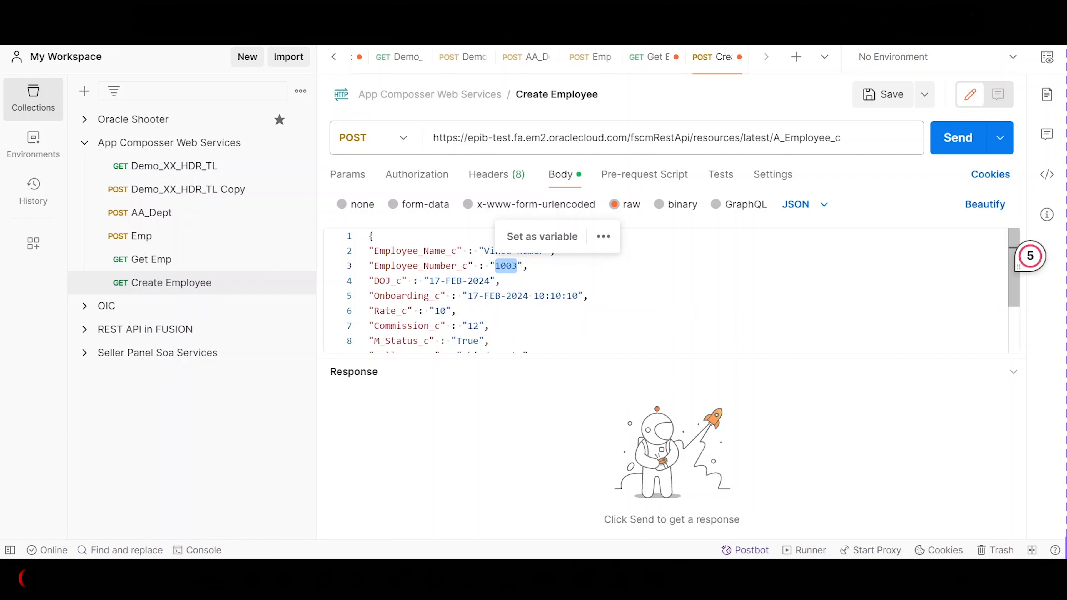
left_click_drag(527, 265, 369, 271)
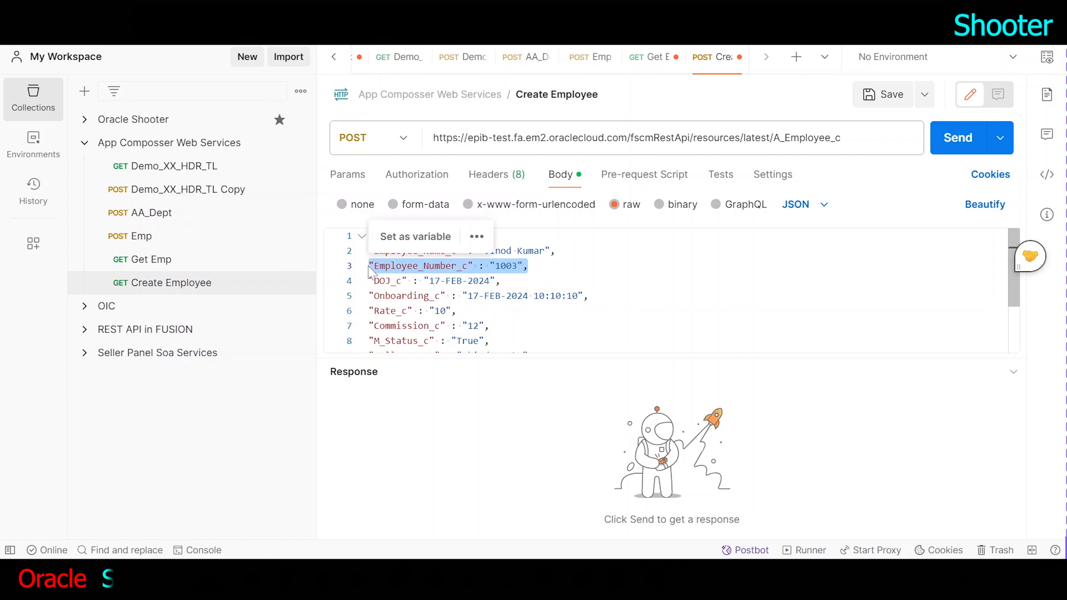
key("Right")
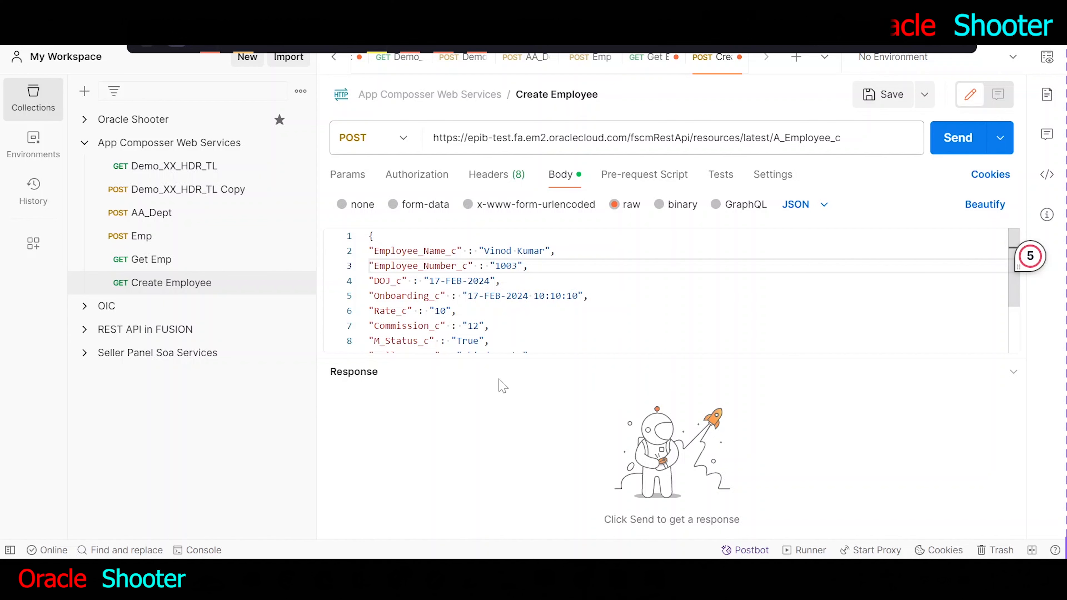
- Switch to the browser and cancel the open Create form on the A_Employee page
key("alt+Tab")
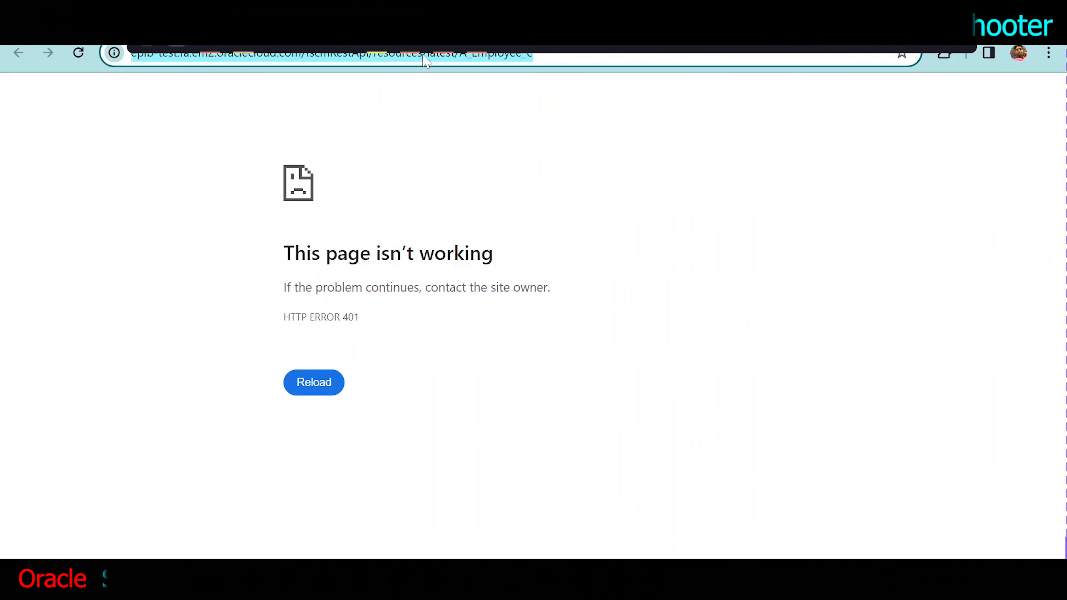
key("ctrl+shift+Tab")
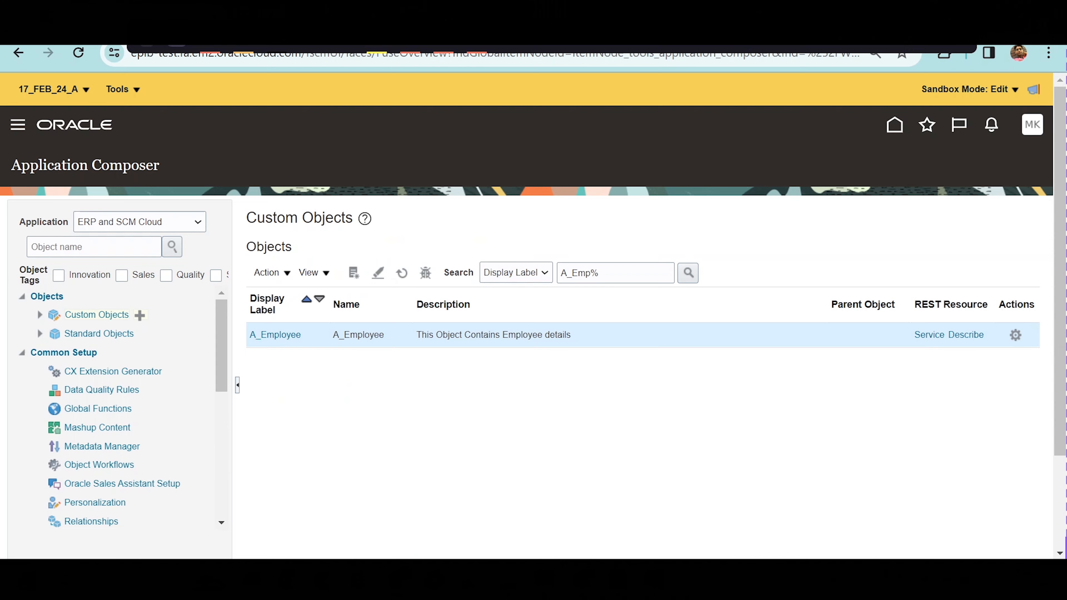
key("ctrl+shift+Tab")
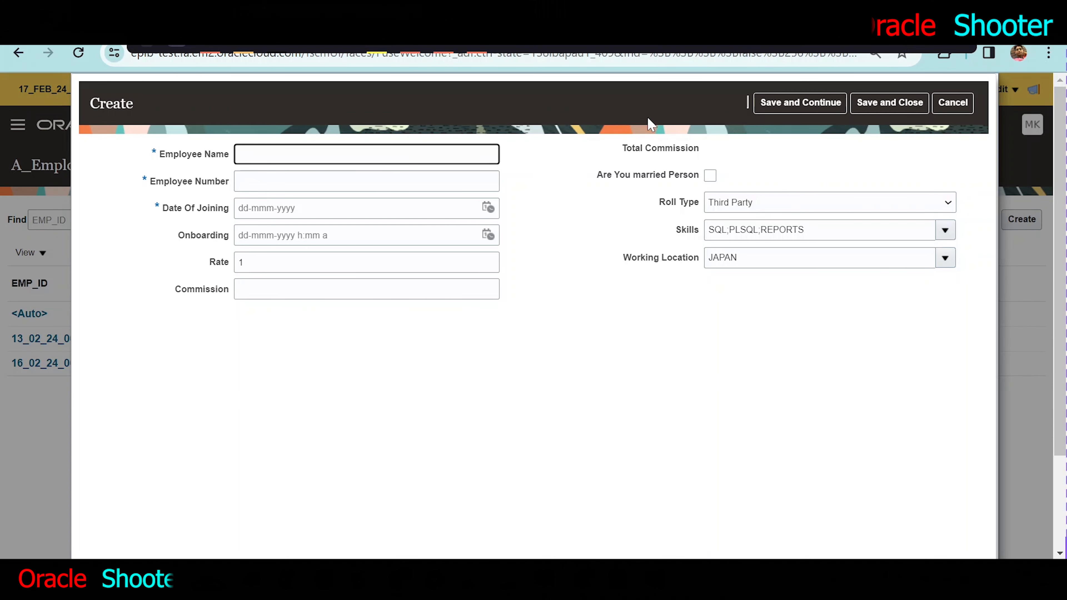
left_click(952, 102)
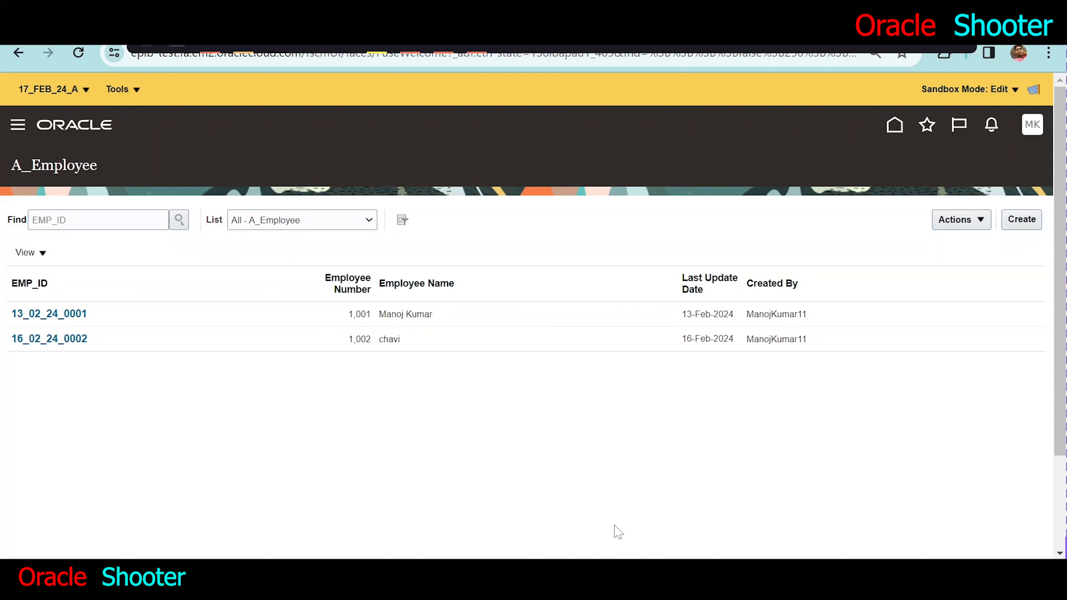
- Save and send the Create Employee request in Postman, and check the A_Employee record list in the browser
key("alt+Tab")
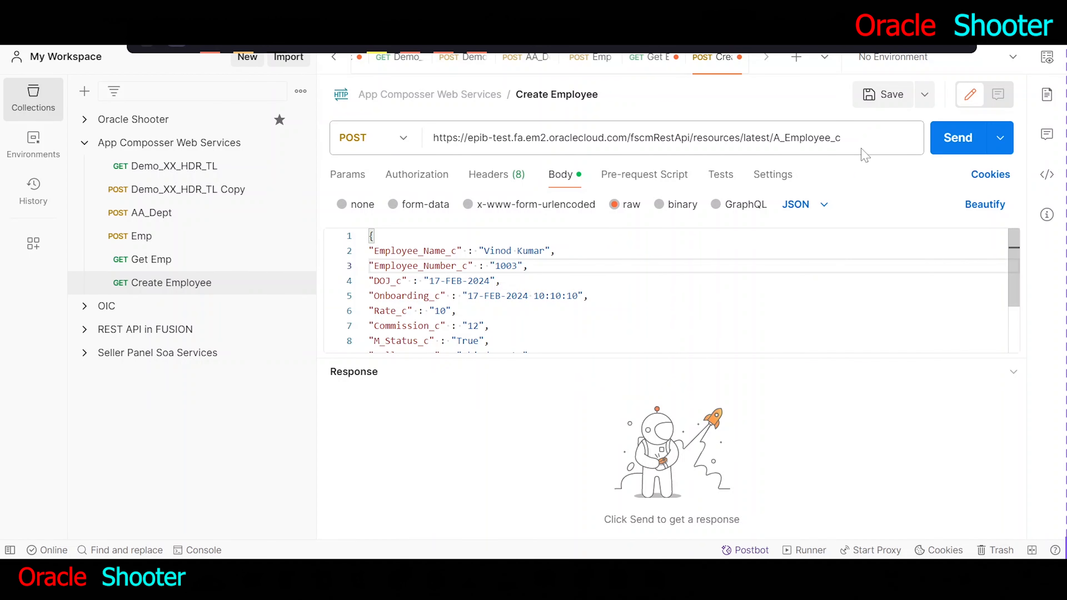
left_click(870, 101)
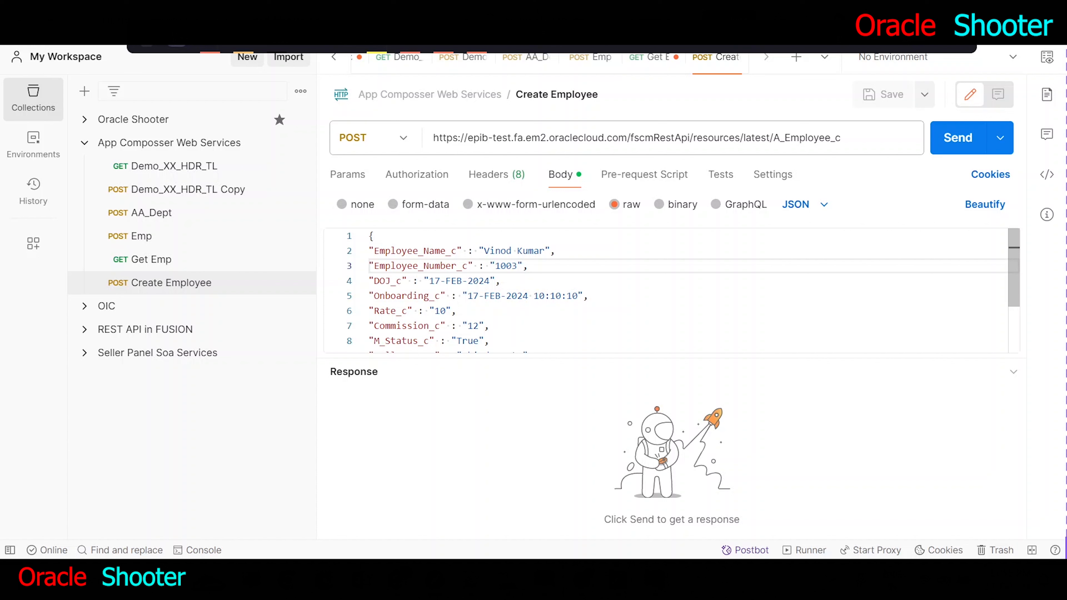
left_click(950, 138)
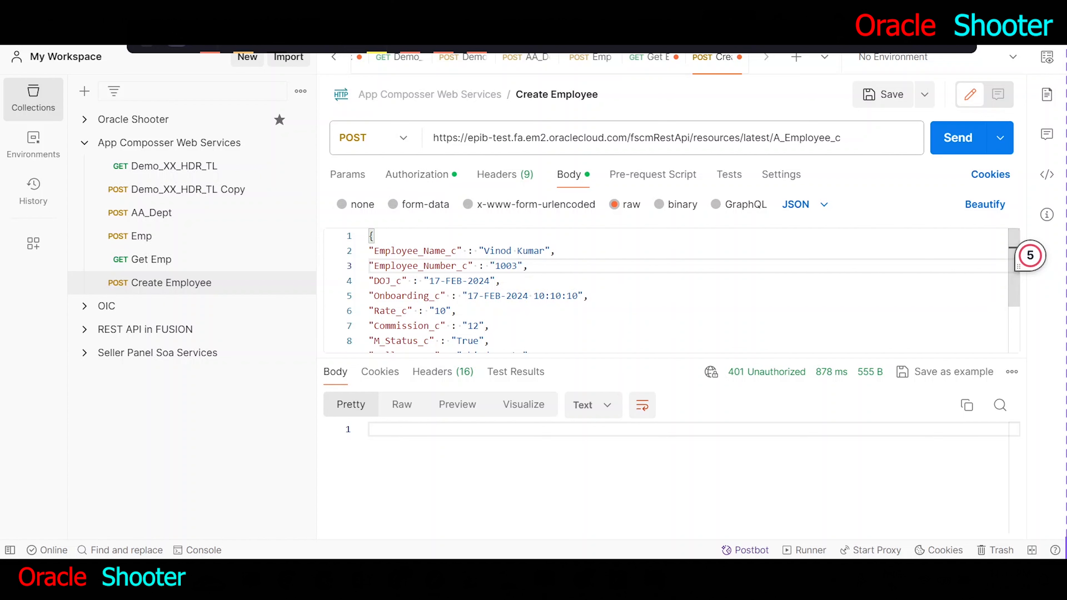
key("alt+Tab")
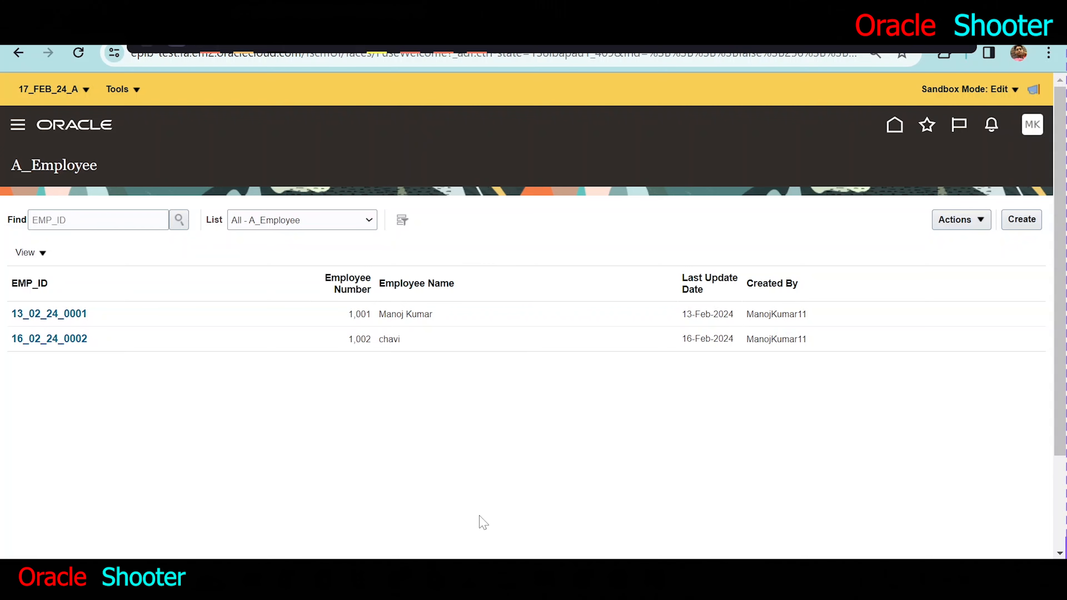
key("alt+Tab")
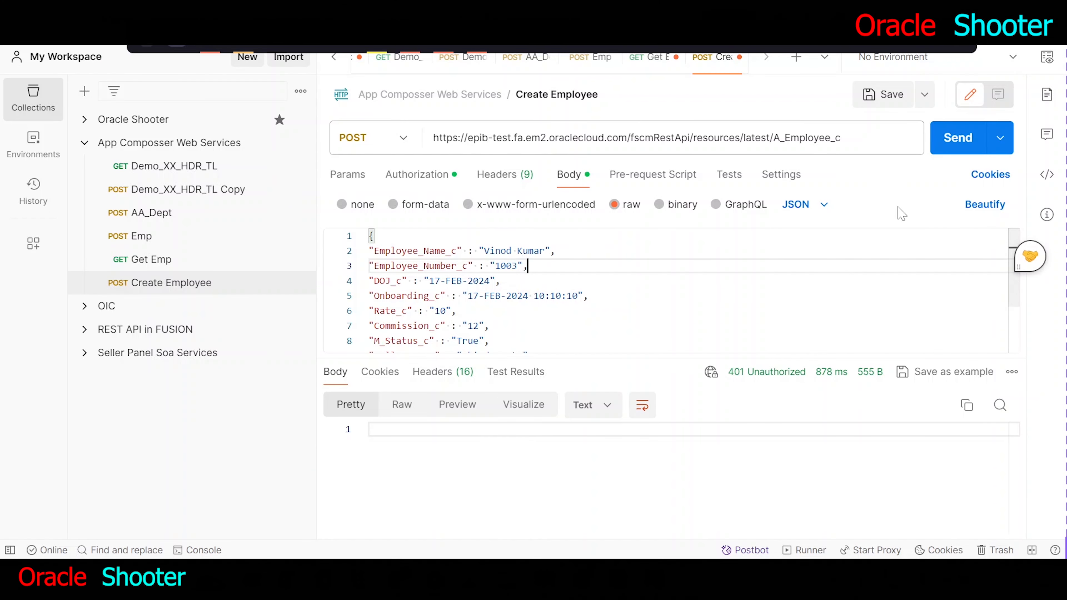
- Send the Create Employee request again and compare the date format required in the response with the DOJ_c line
left_click(949, 148)
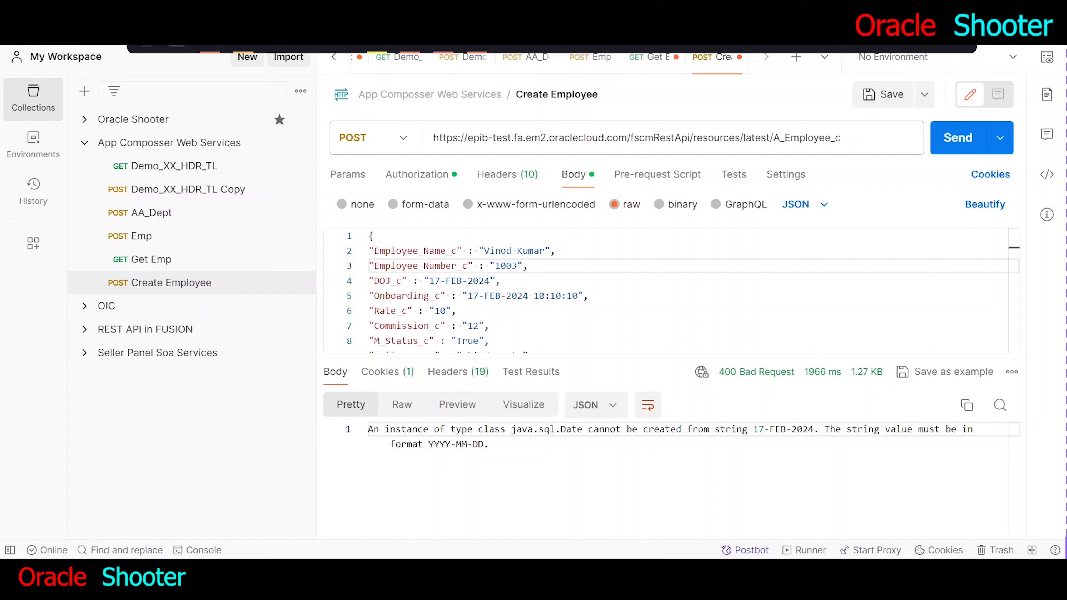
left_click_drag(688, 429, 818, 429)
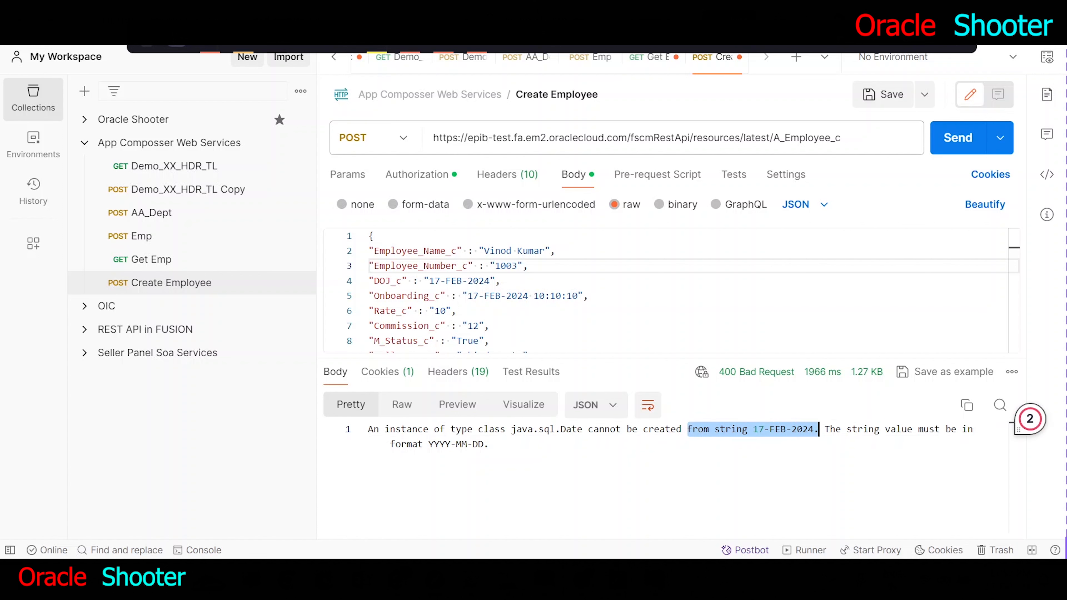
left_click_drag(429, 444, 472, 444)
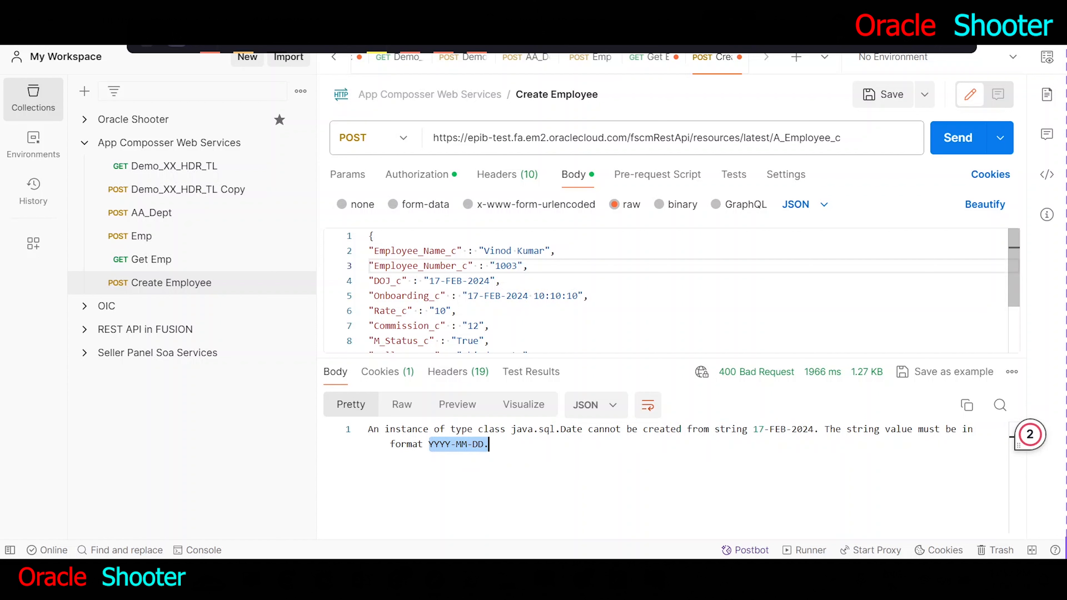
left_click_drag(369, 280, 499, 281)
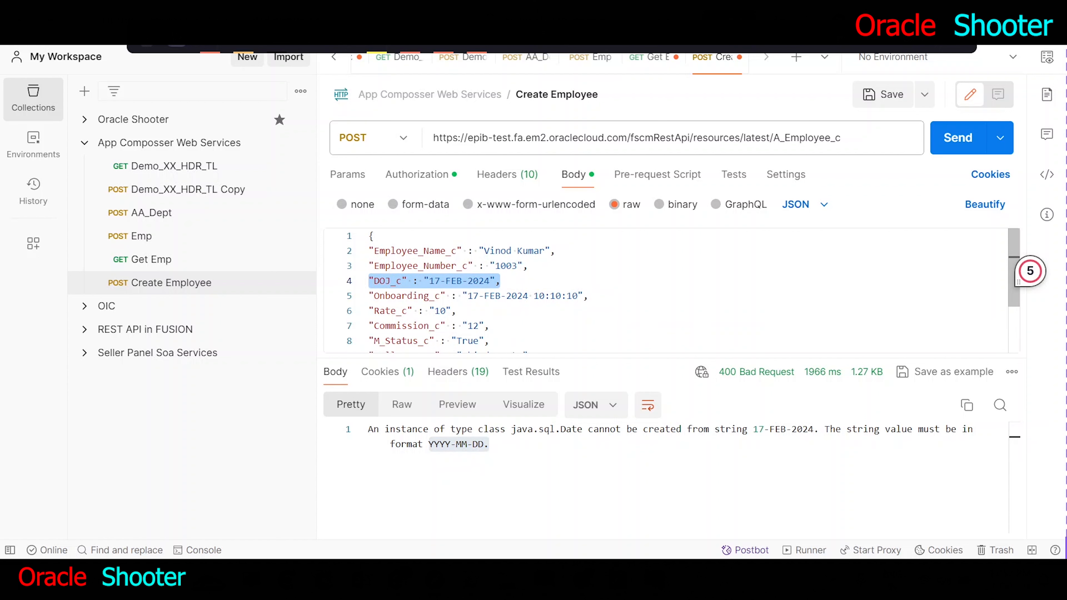
left_click(506, 445)
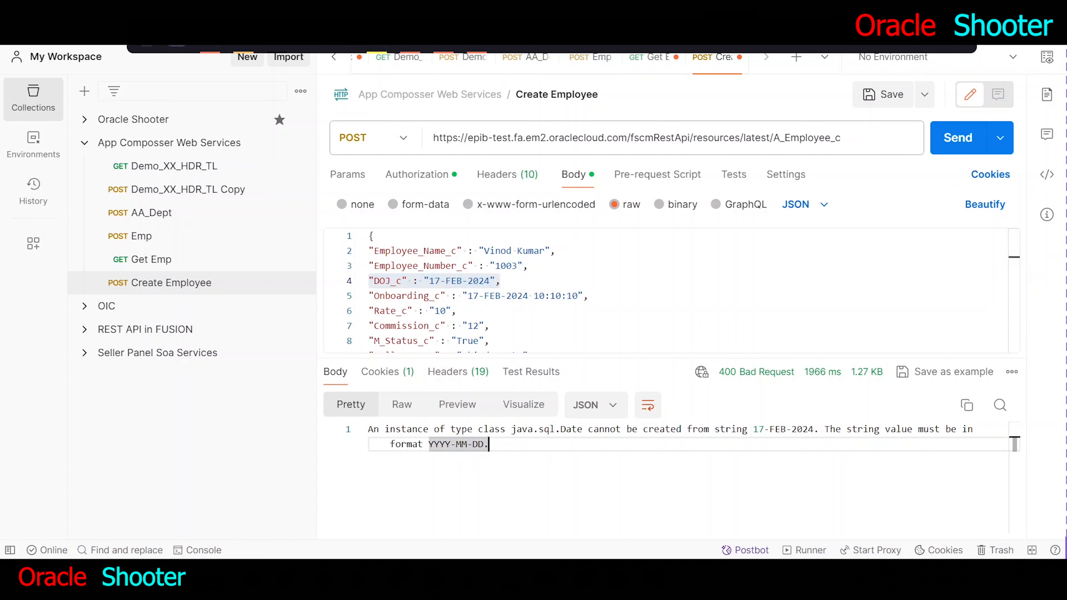
left_click(429, 444)
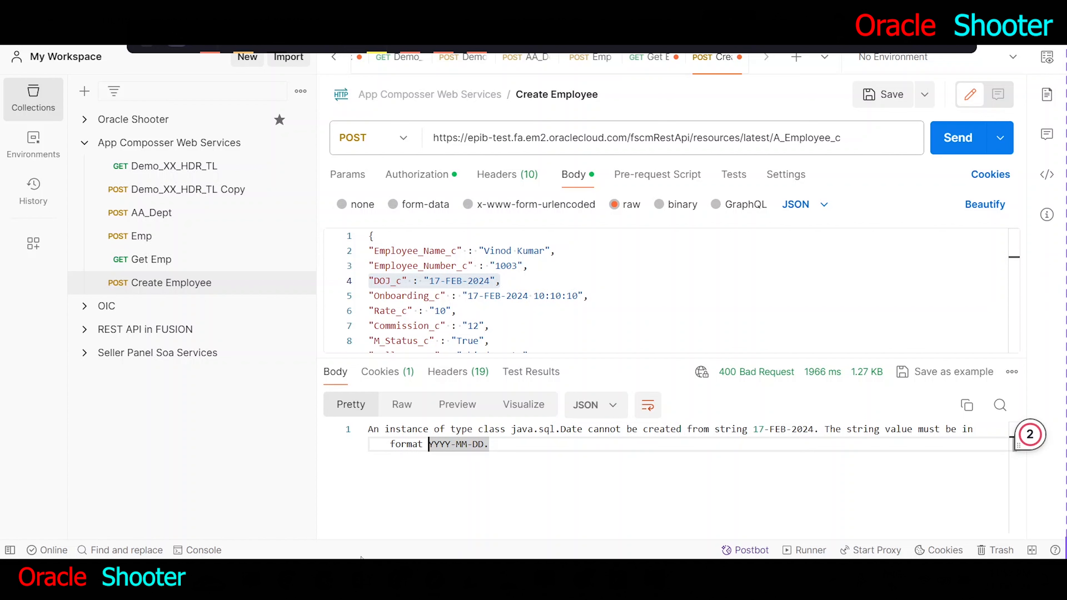
- Switch to the browser, open employee record 16_02_24_0002 and check its Date Of Joining format
key("alt+Tab")
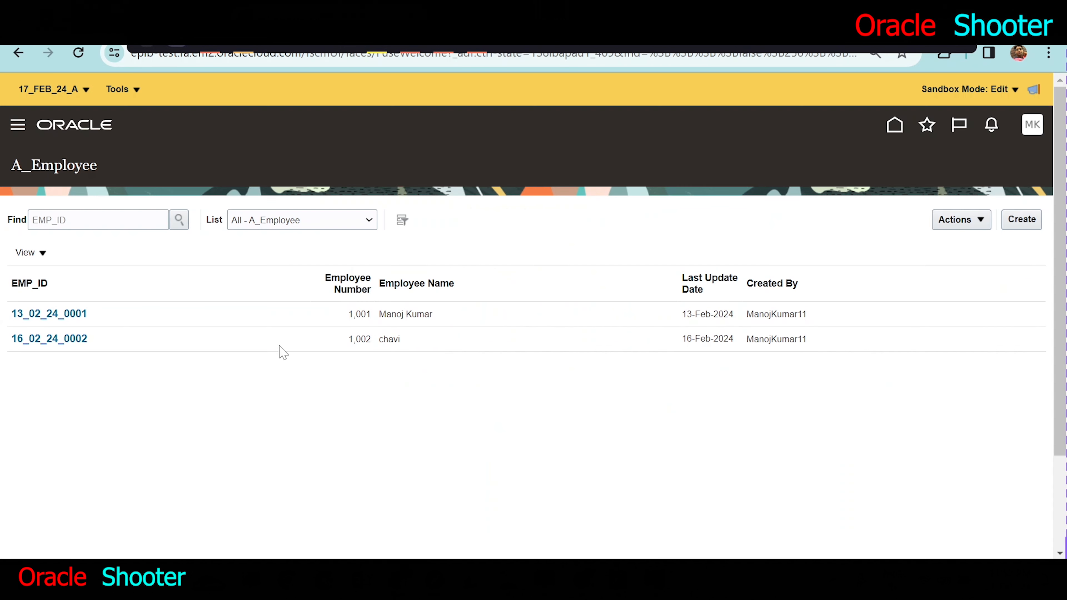
left_click(69, 340)
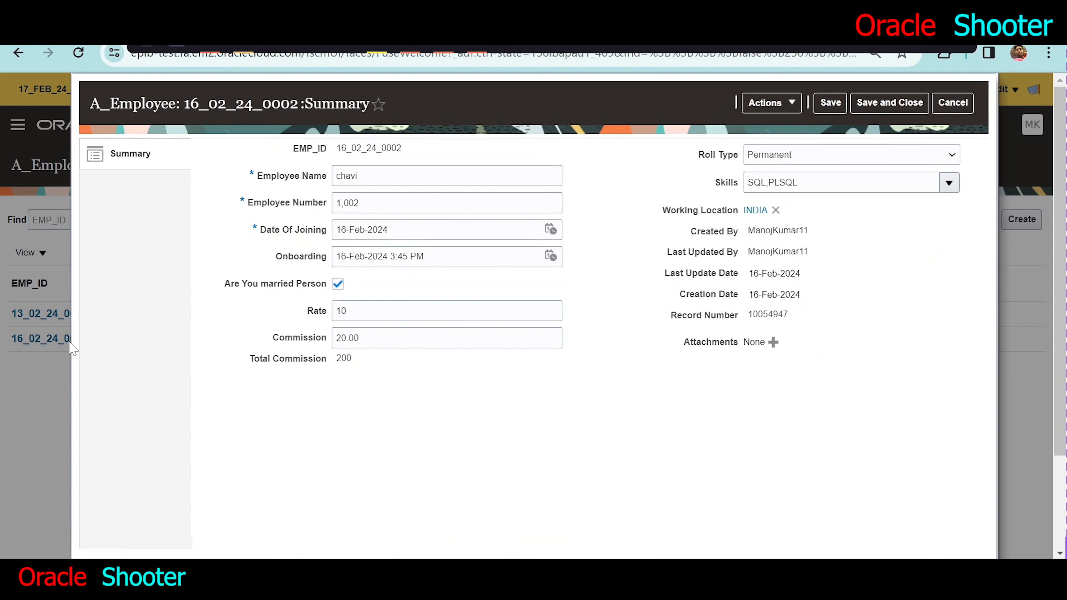
left_click_drag(391, 232, 323, 240)
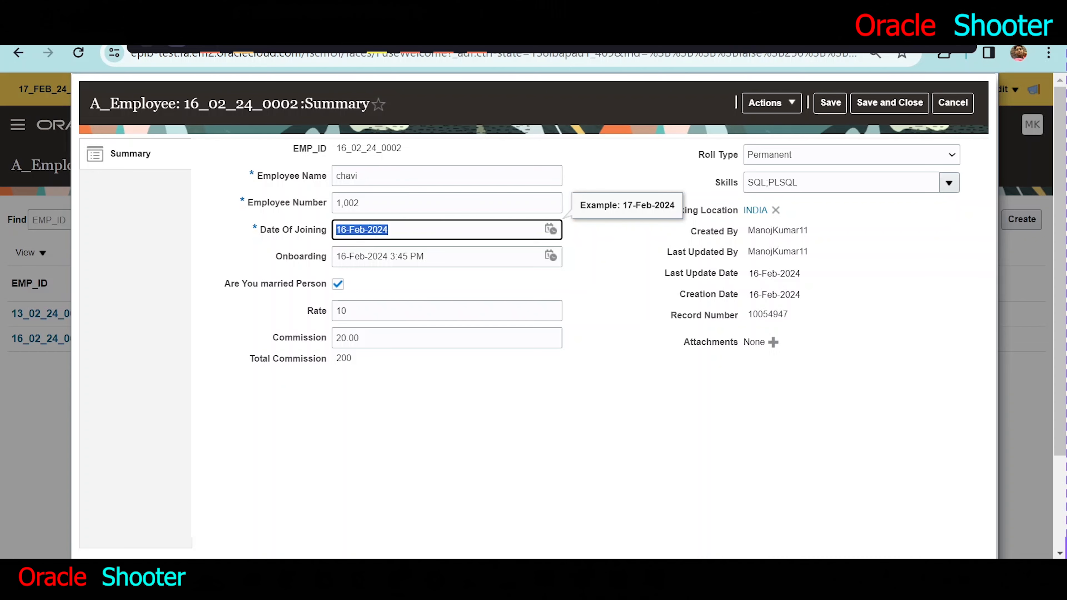
- Return to Postman and set the DOJ_c value in the request body to 2024-02-17
key("alt+Tab")
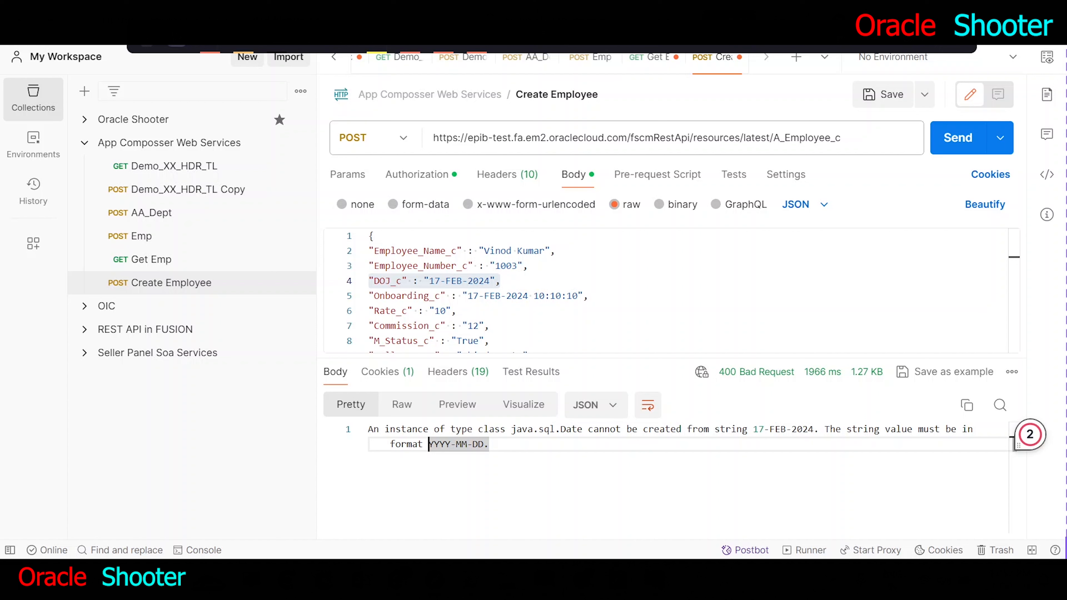
left_click(460, 281)
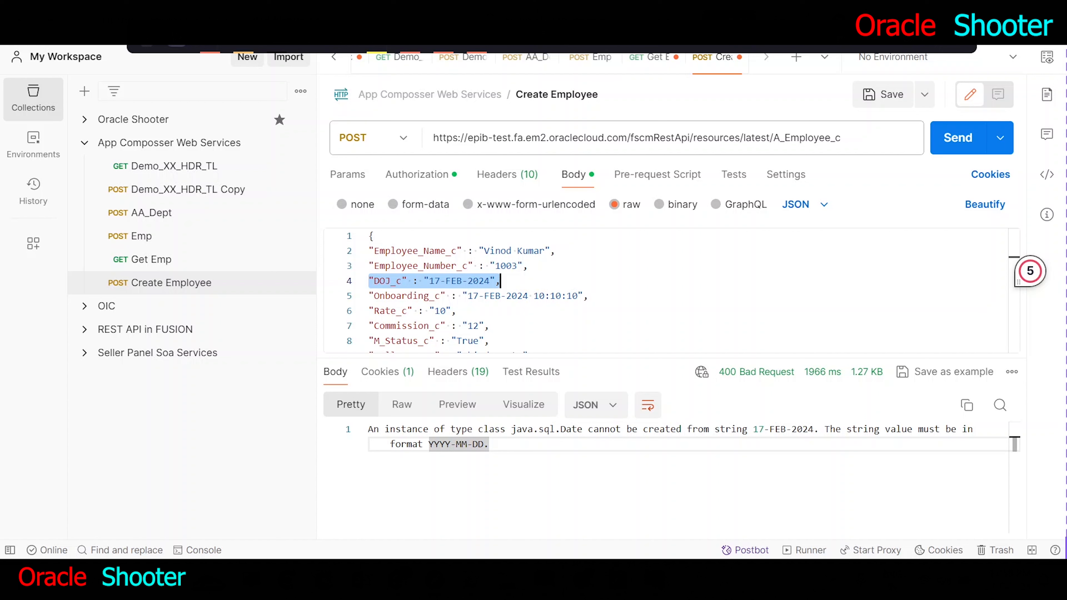
double_click(479, 280)
key("ctrl+c")
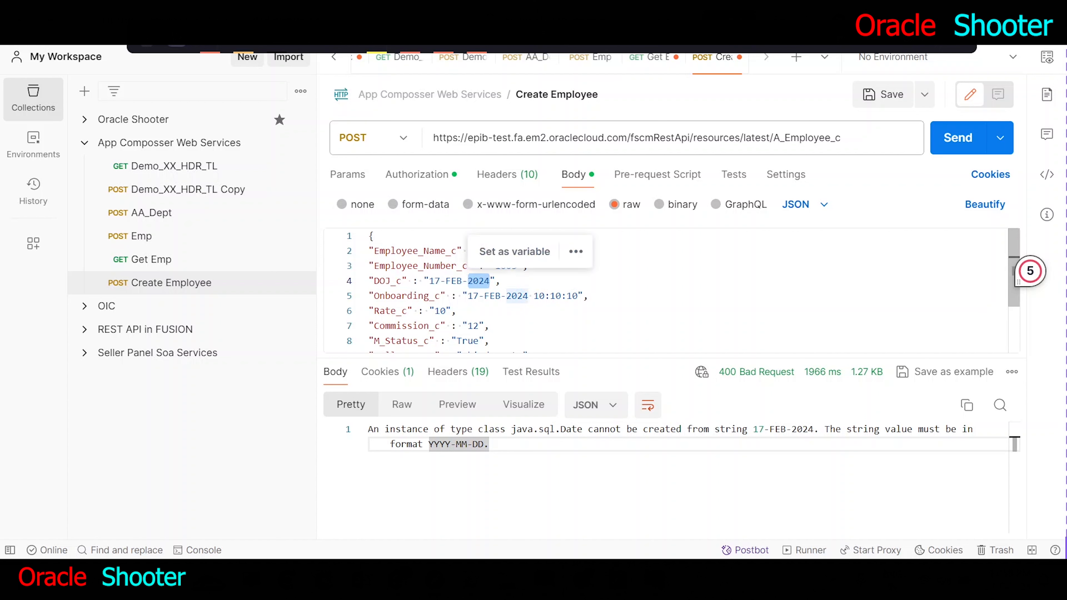
left_click(429, 281)
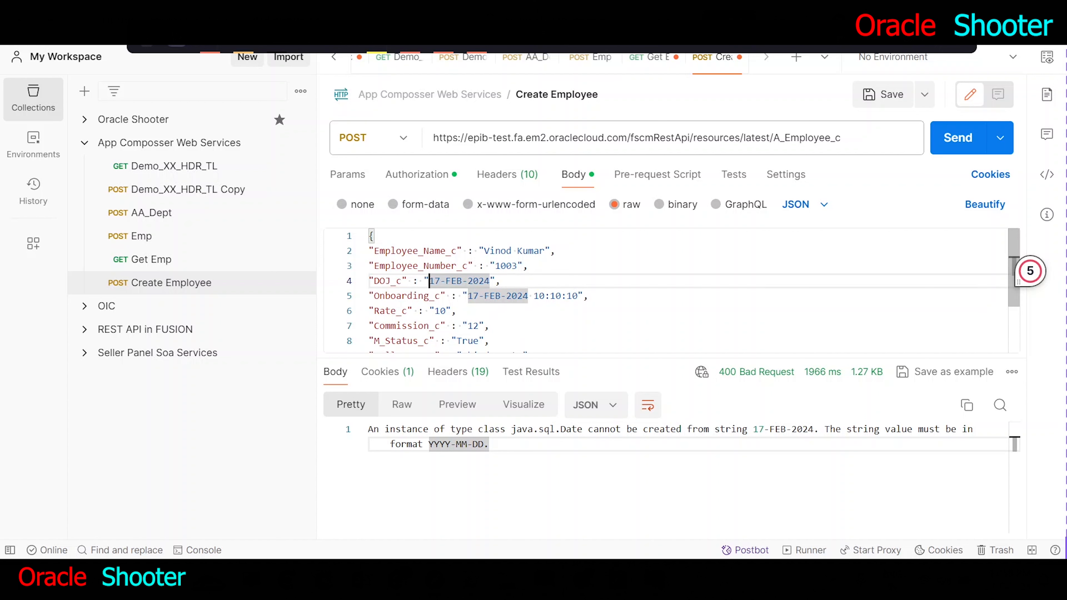
key("ctrl+v")
type("-")
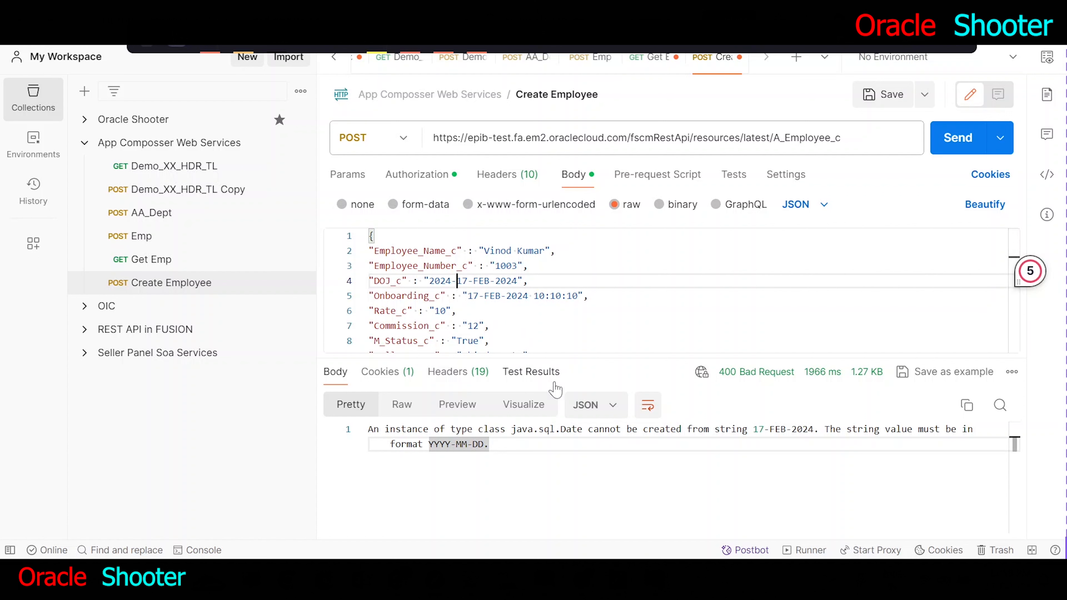
type("02-")
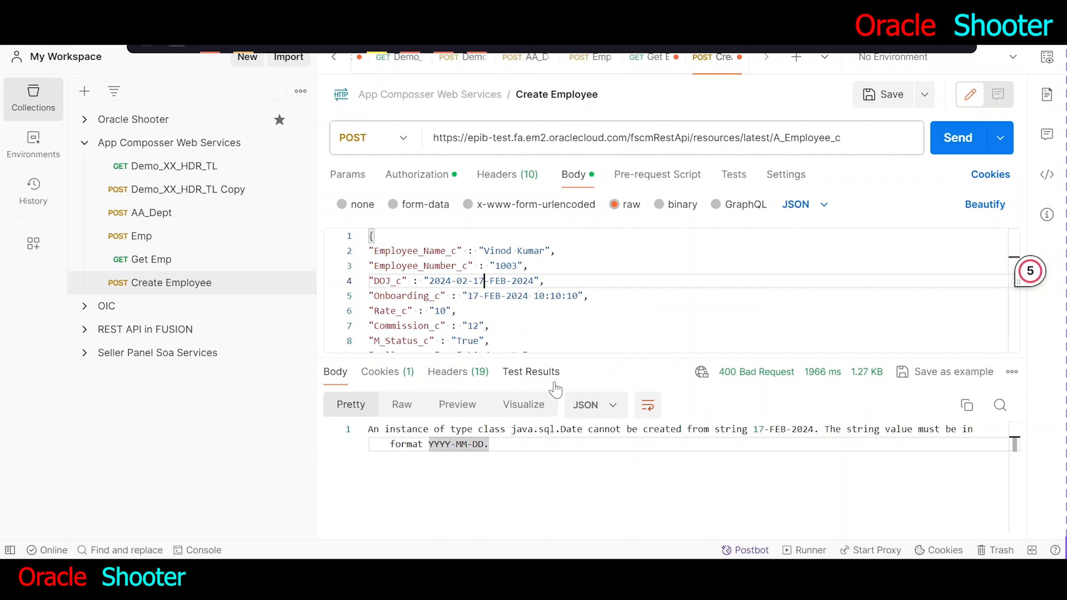
key("Right")
key("Right")
key("Delete")
key("Delete")
key("Delete")
key("Delete")
key("Delete")
key("Delete")
key("Delete")
key("Delete")
key("Delete")
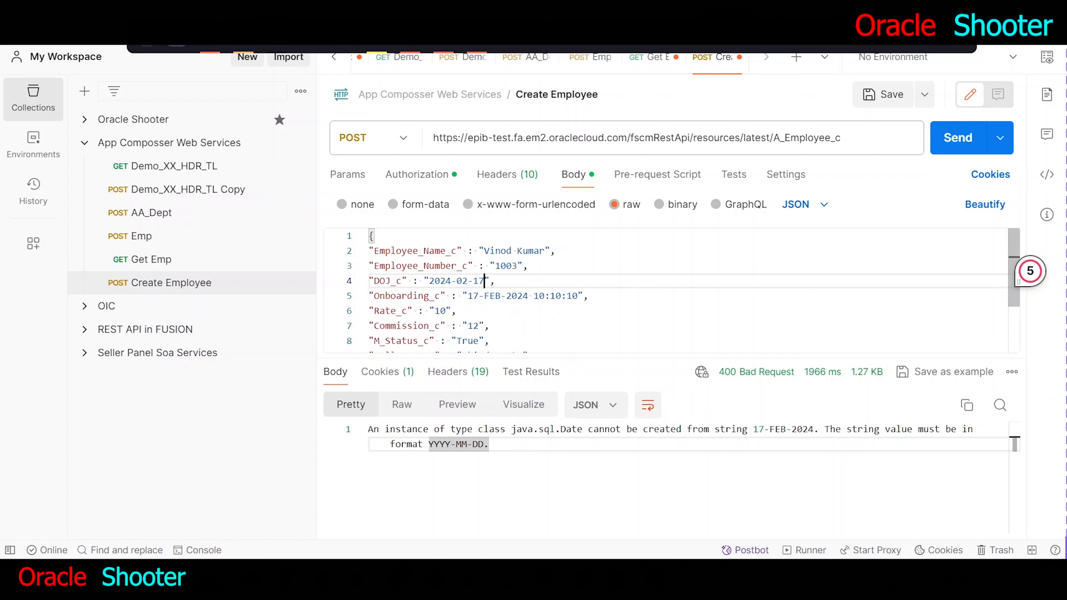
- Review the Onboarding_c value, send the request and examine the timestamp format required in the response
left_click_drag(468, 295, 560, 296)
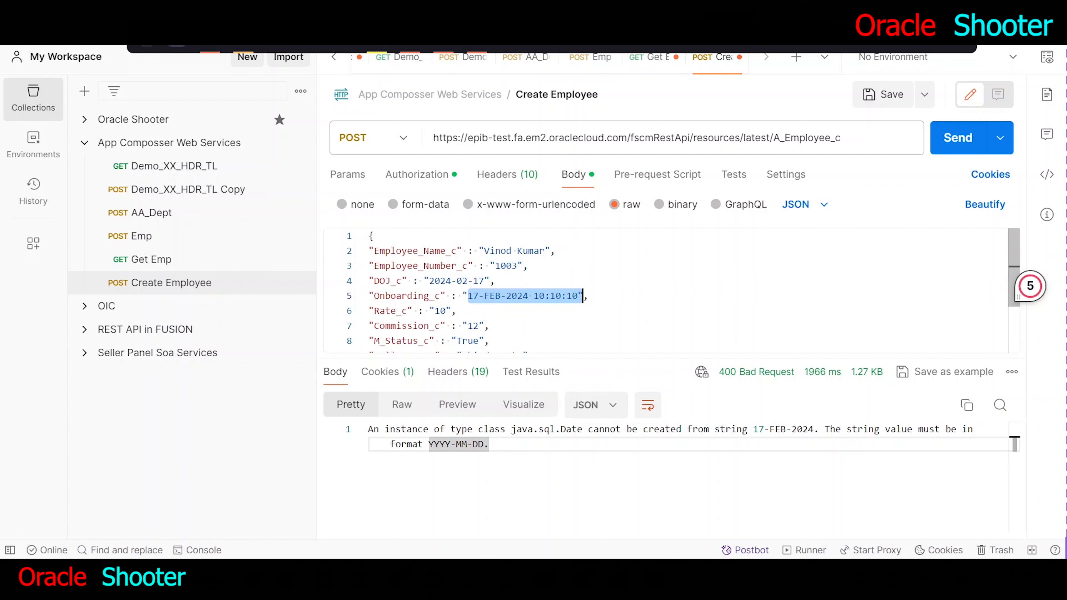
left_click(609, 296)
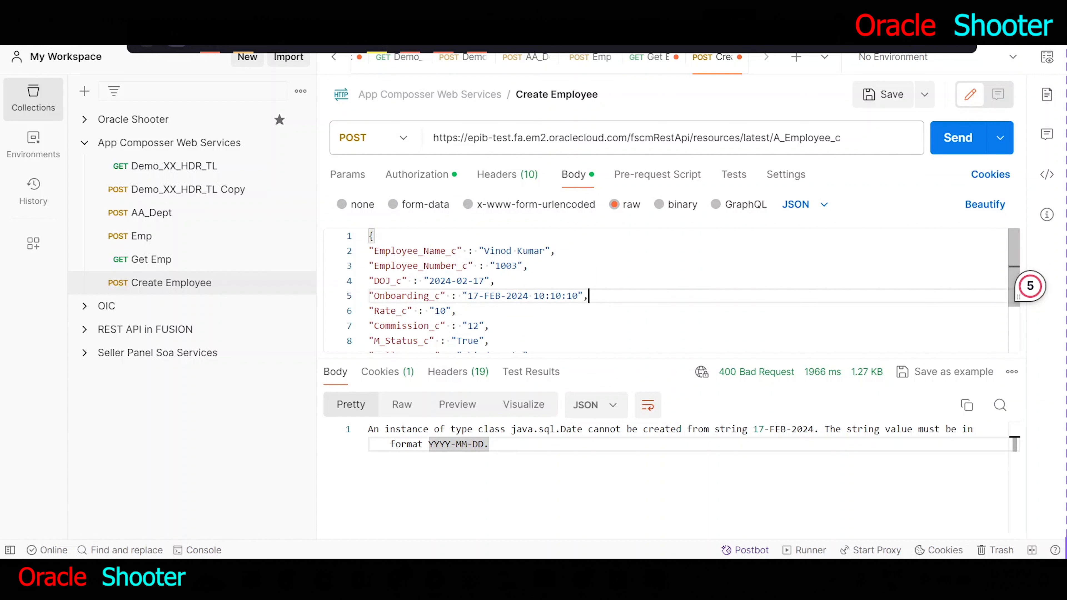
left_click(959, 137)
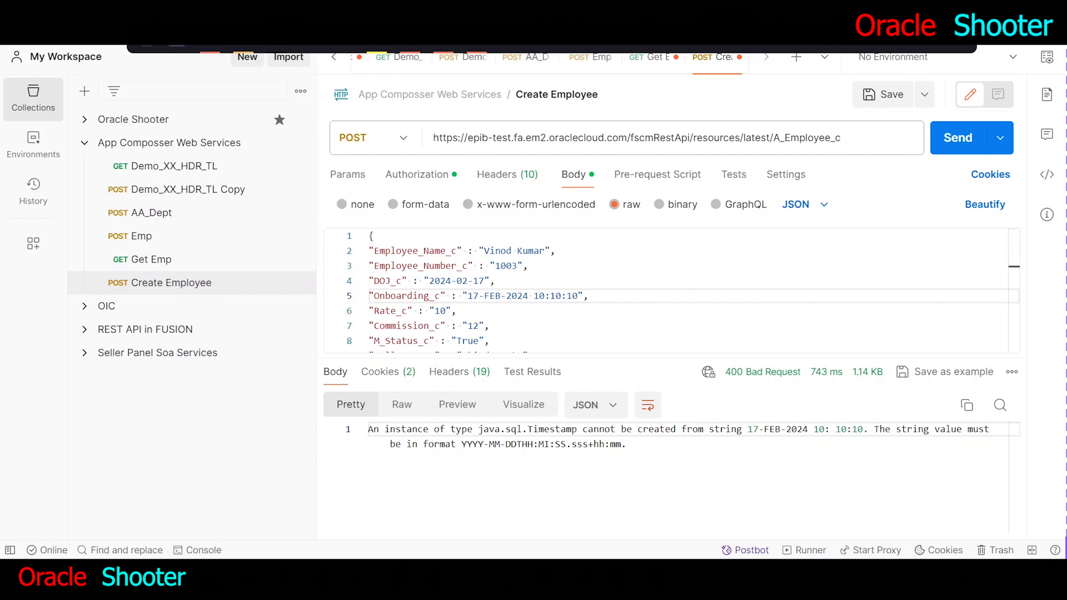
left_click_drag(461, 444, 517, 444)
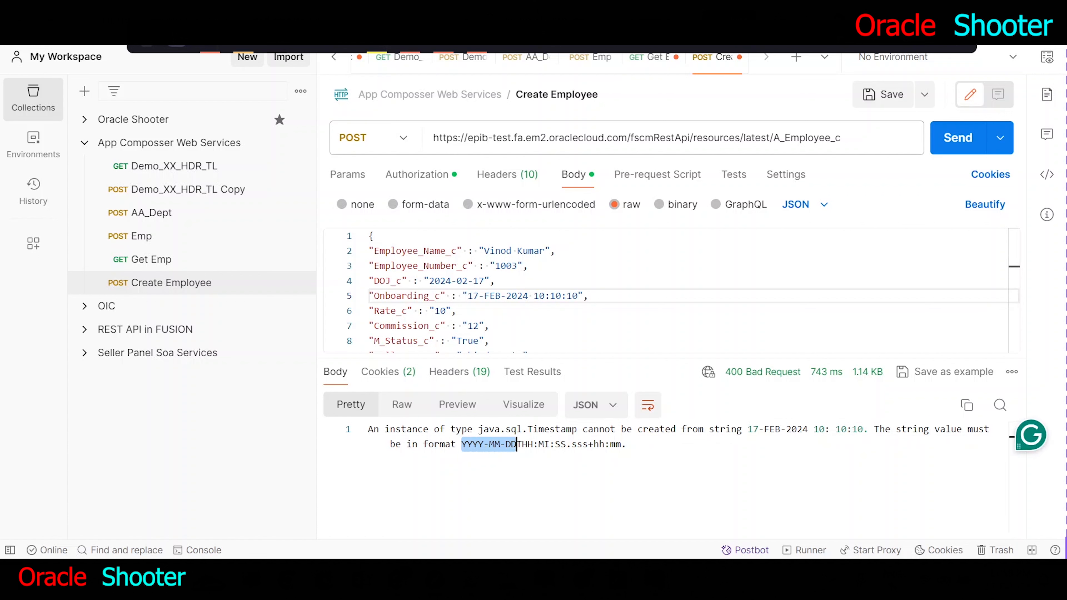
left_click(517, 445)
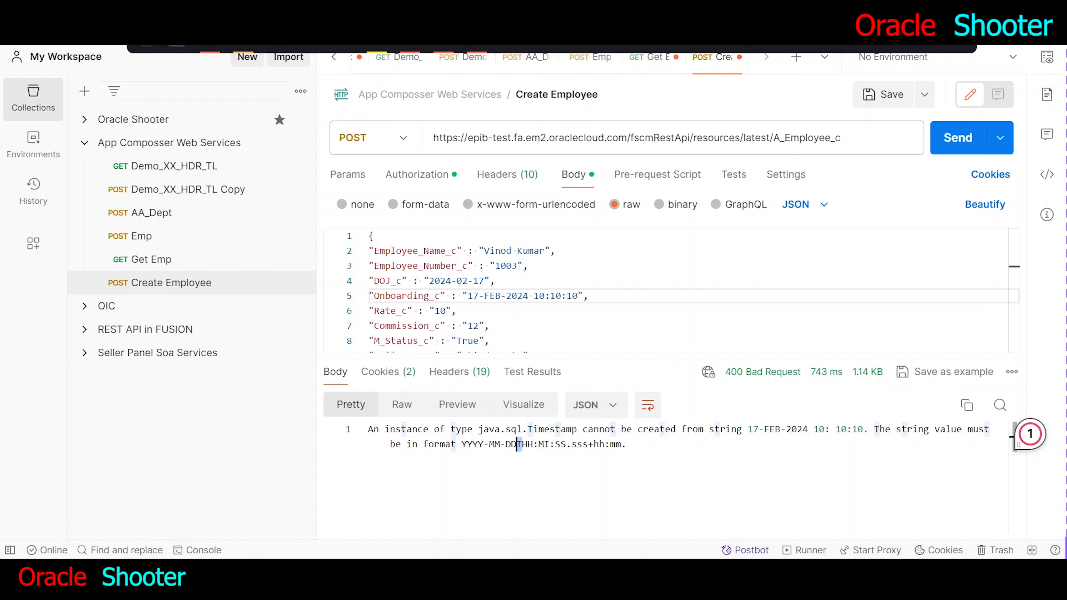
left_click_drag(528, 444, 566, 444)
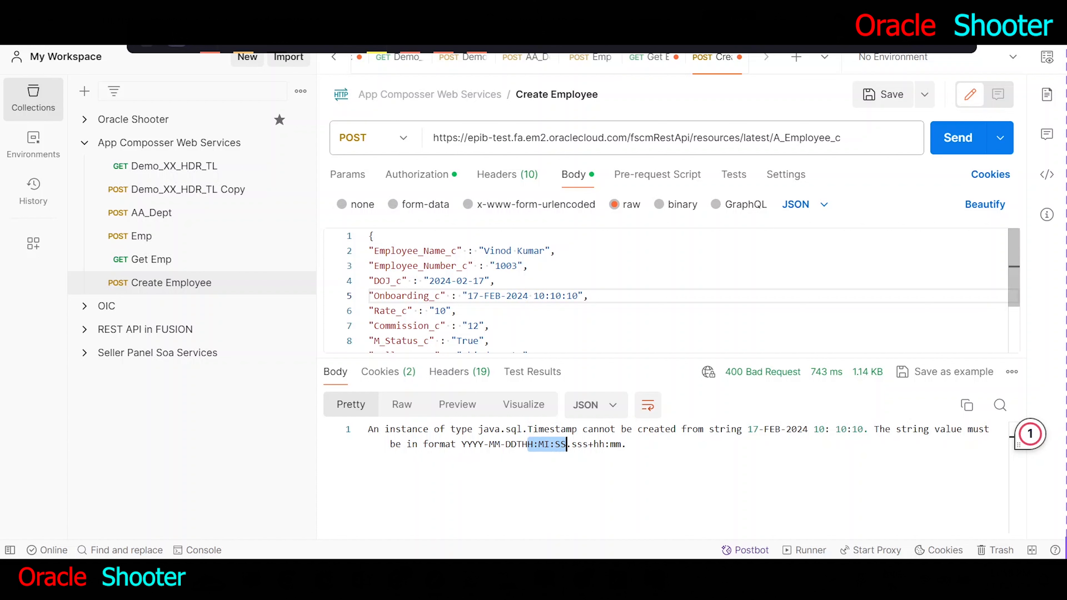
- Set the Onboarding_c value in the request body to 2024-02-17T10:10:10 and send the request
left_click_drag(430, 280, 528, 296)
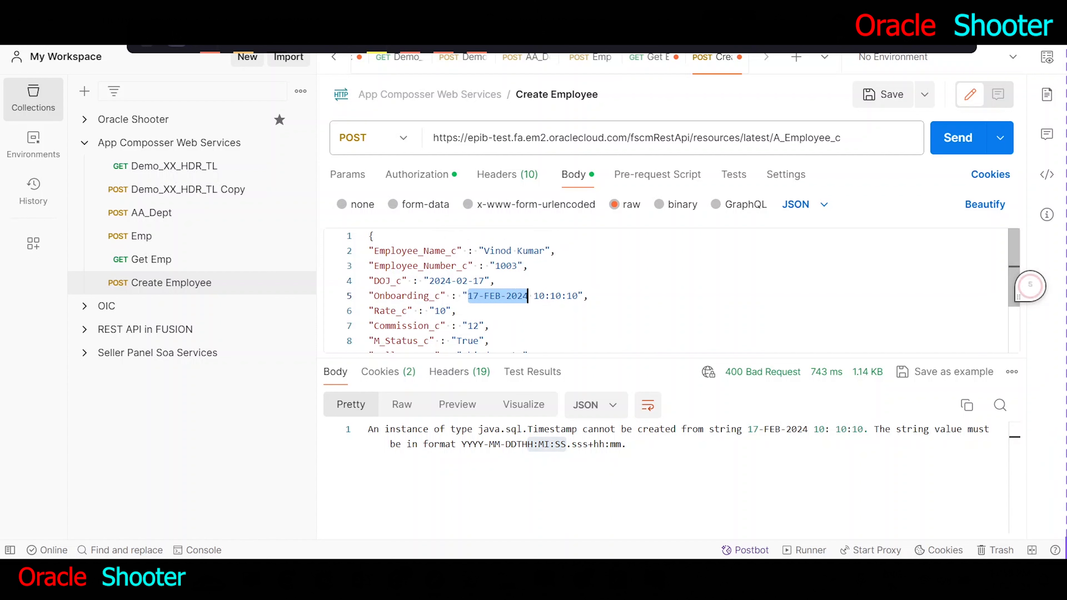
type("2024-02-17")
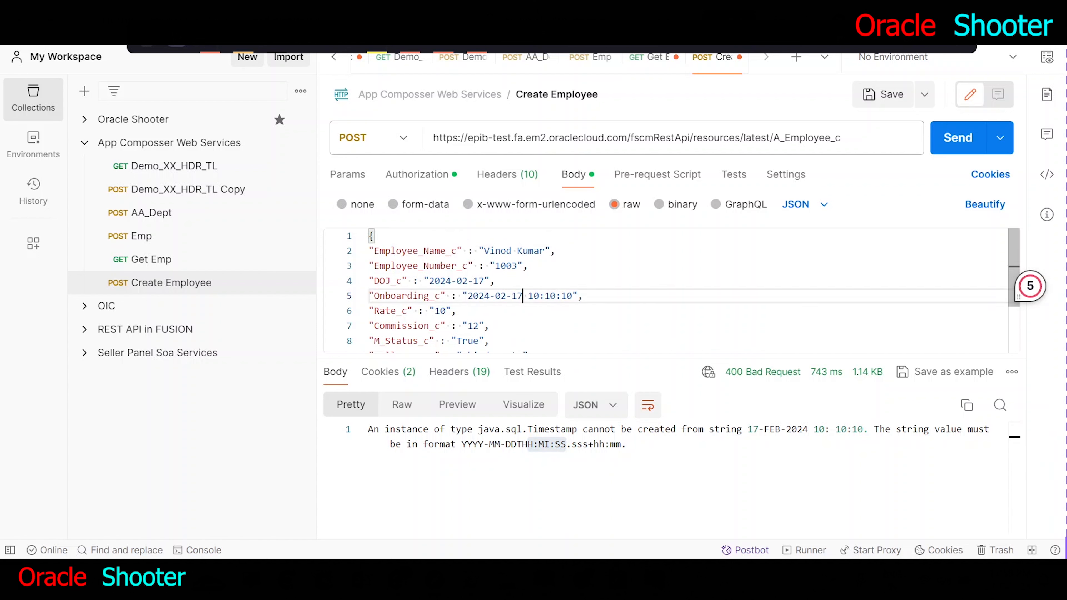
type("T")
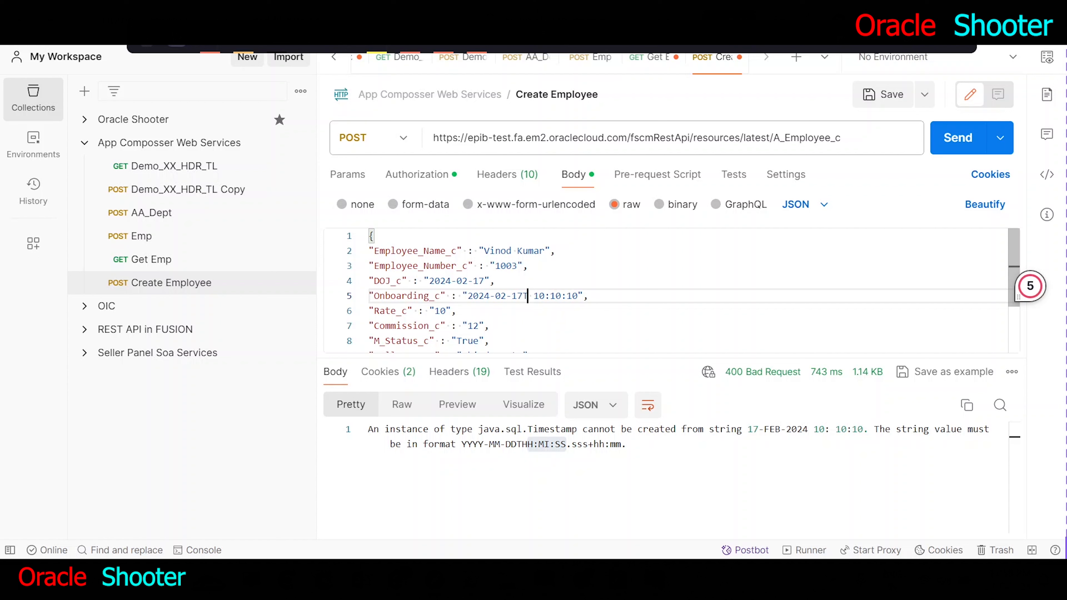
key("Delete")
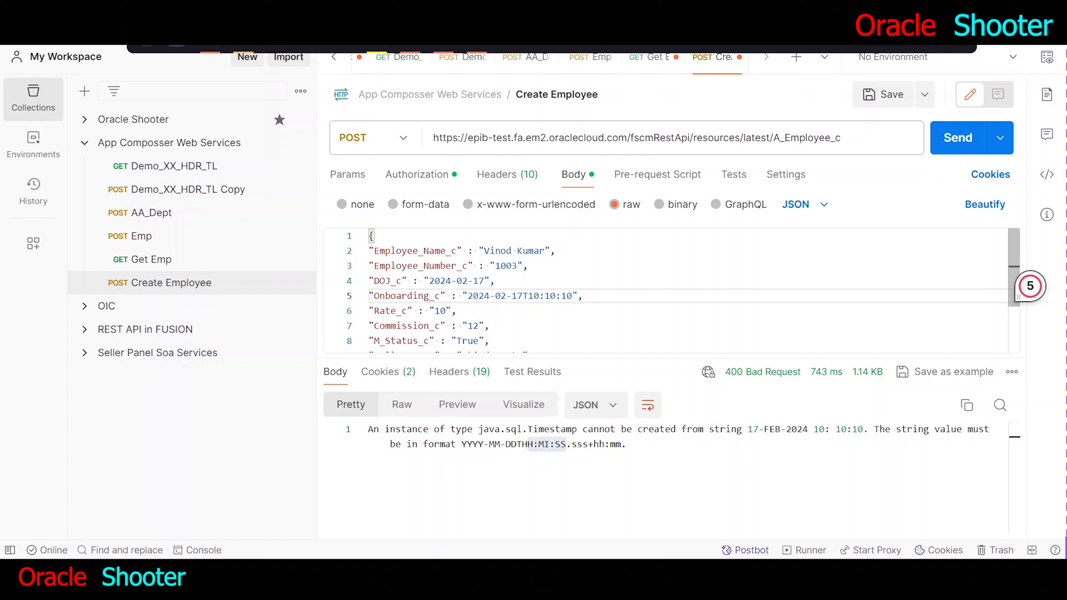
left_click(958, 143)
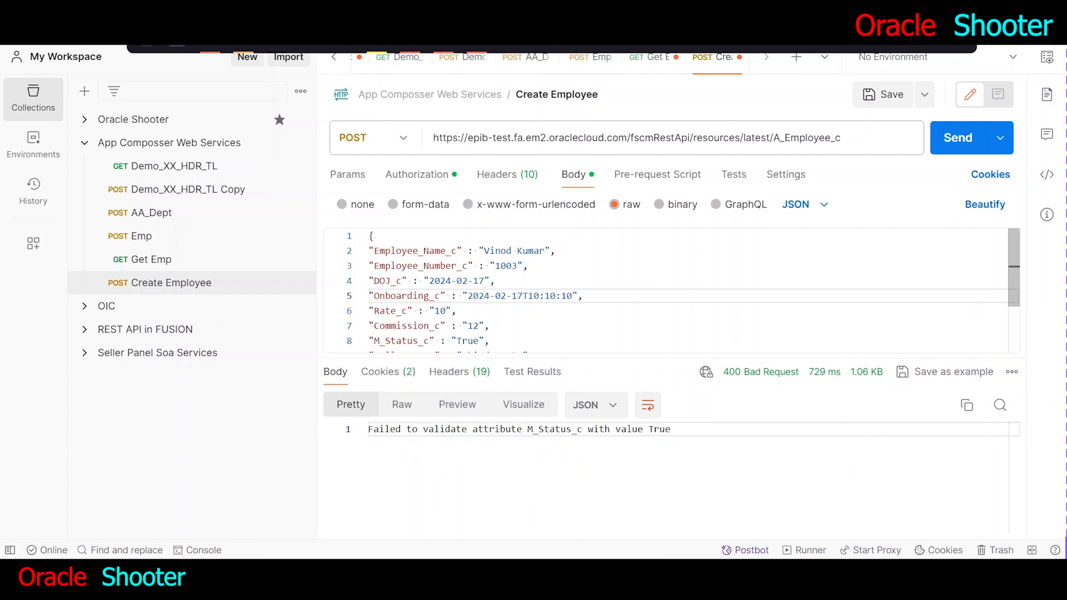
- Set the M_Status_c value in the request body to Y and send the request
double_click(427, 340)
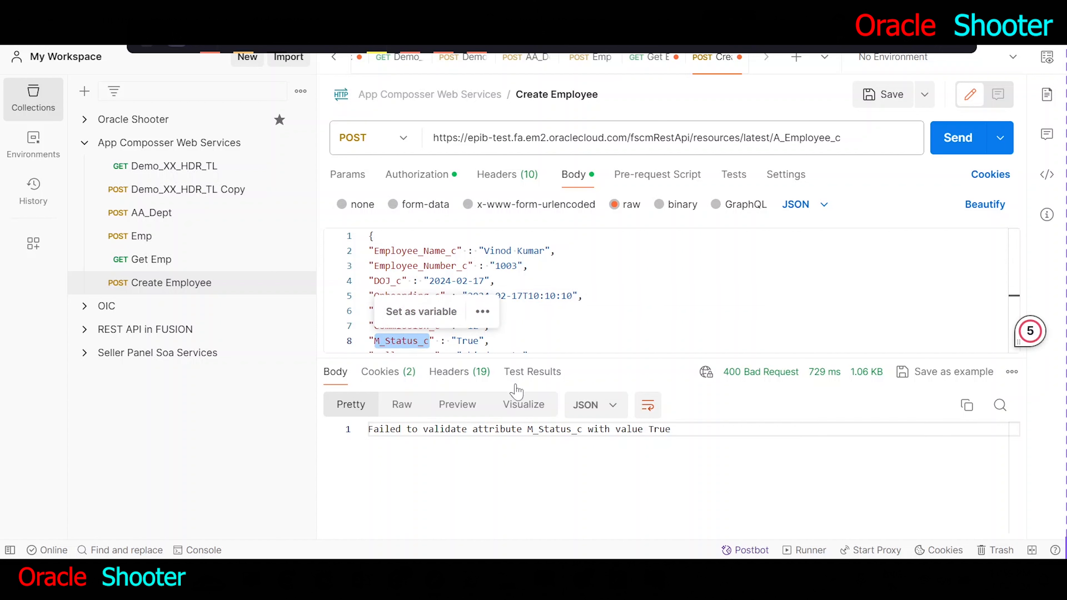
double_click(467, 341)
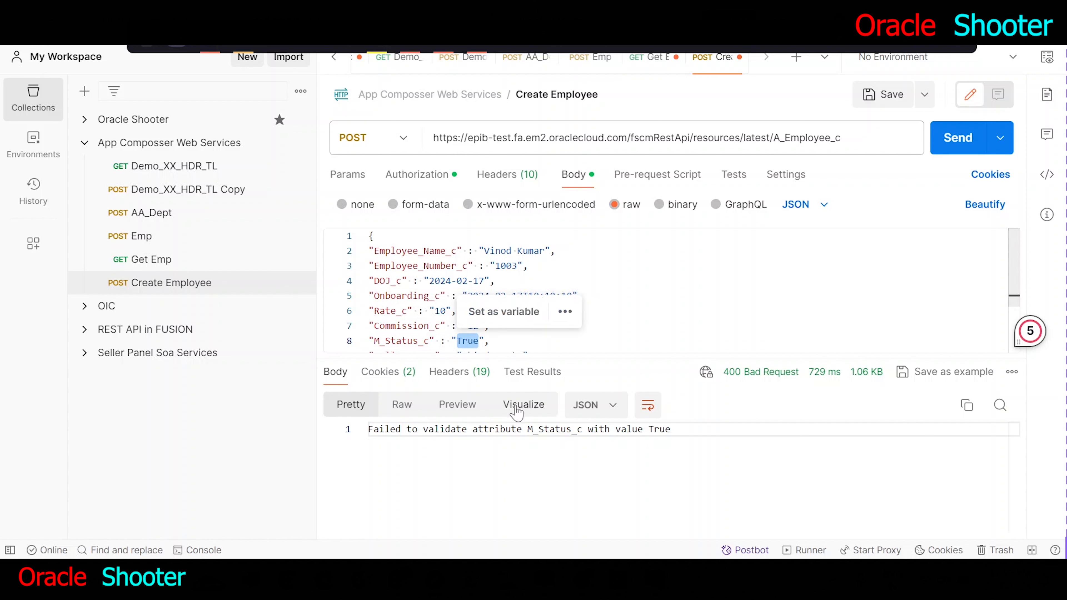
type("Y")
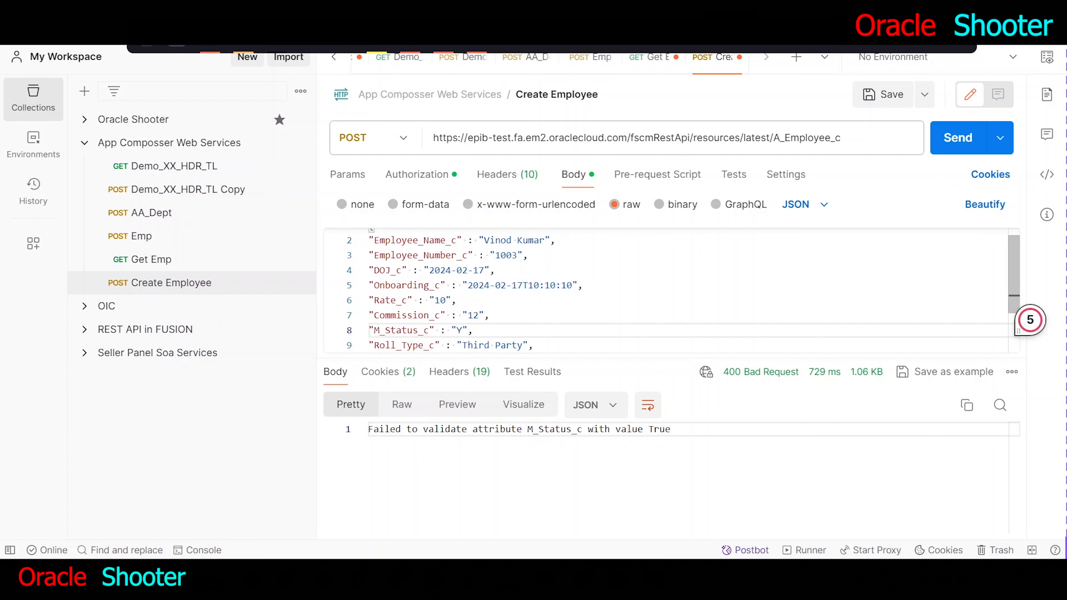
left_click(957, 147)
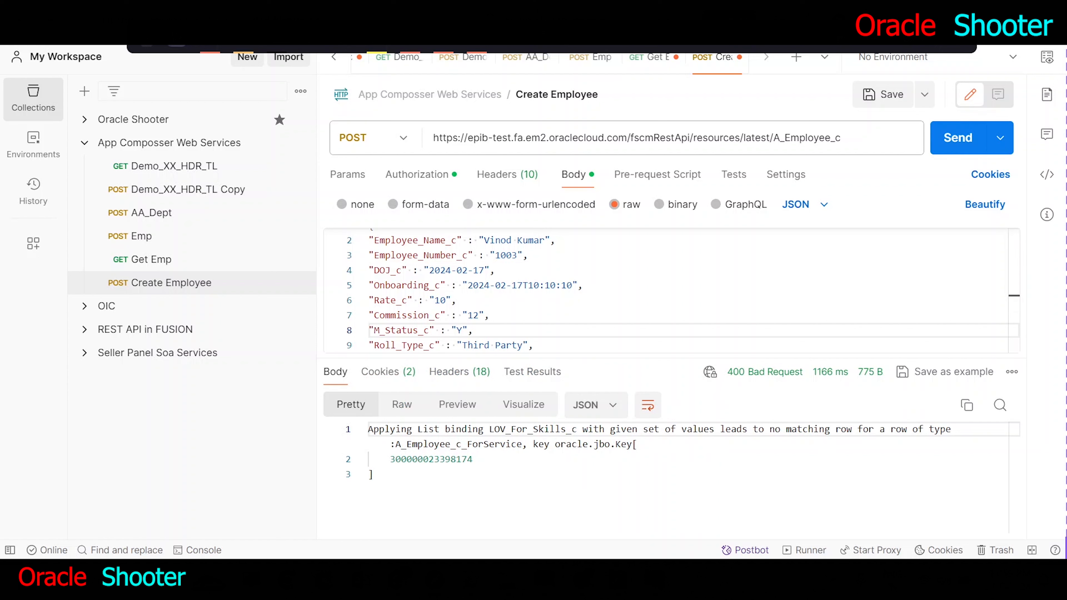
- Compare the Skills_c value in the request body with the Skills choices and separator used in the existing Oracle employee record
double_click(533, 429)
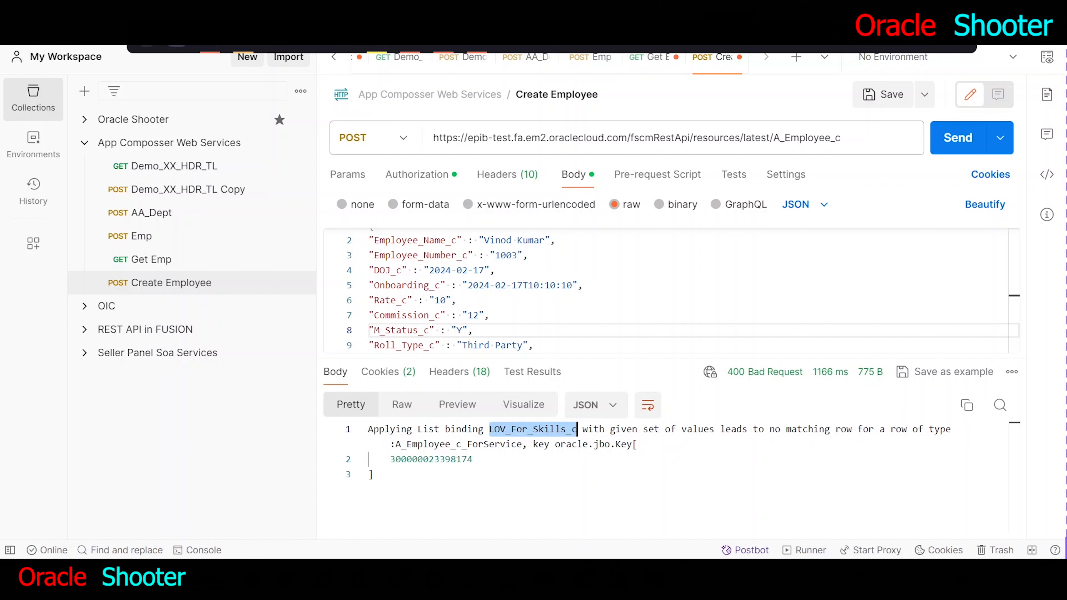
scroll(672, 291, "down", 2)
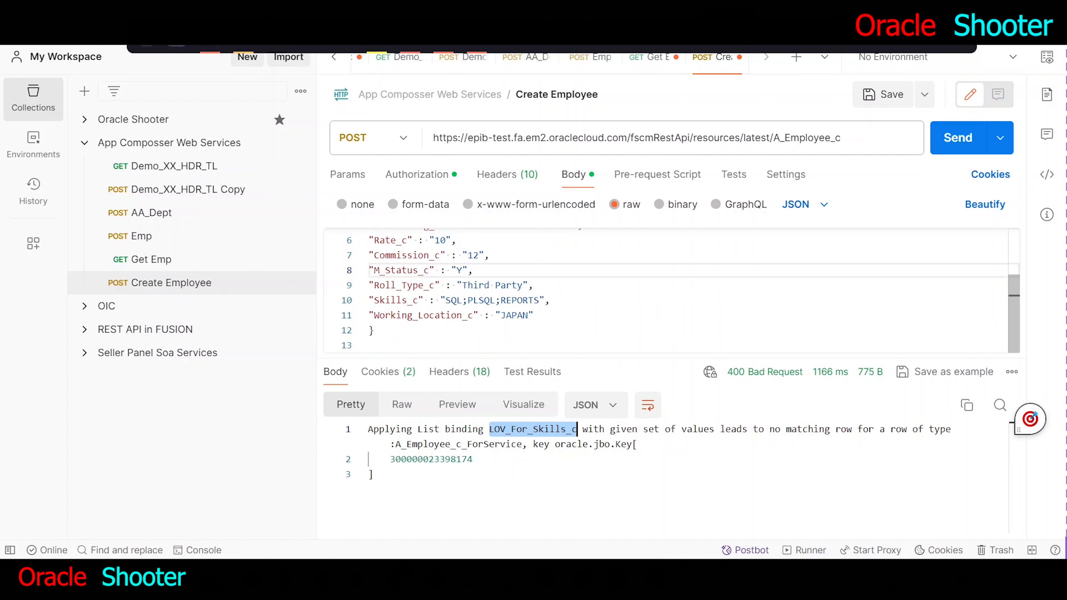
left_click_drag(446, 300, 539, 300)
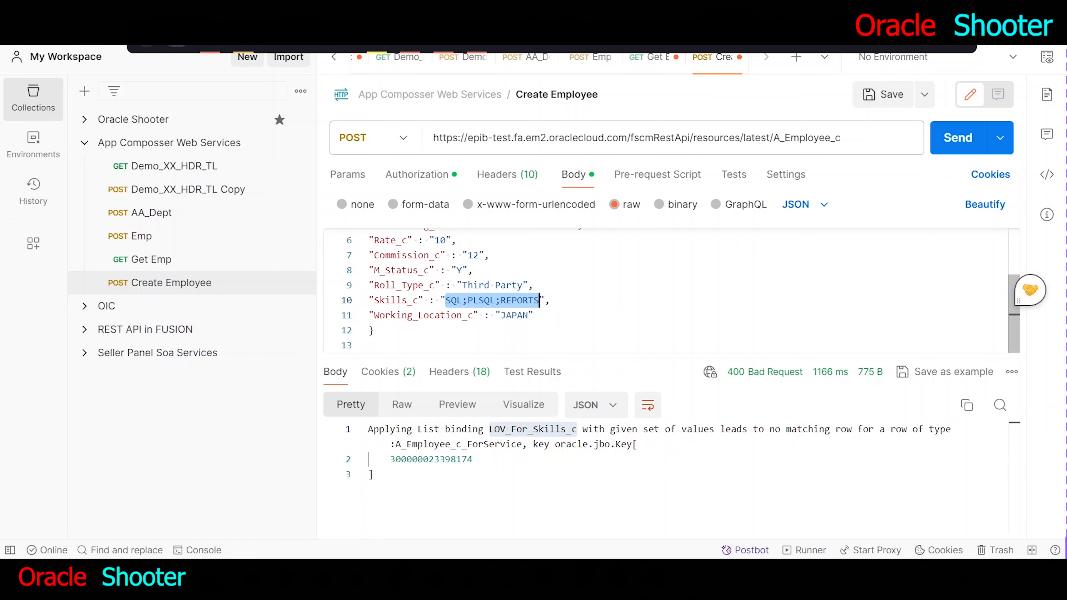
key("alt+Tab")
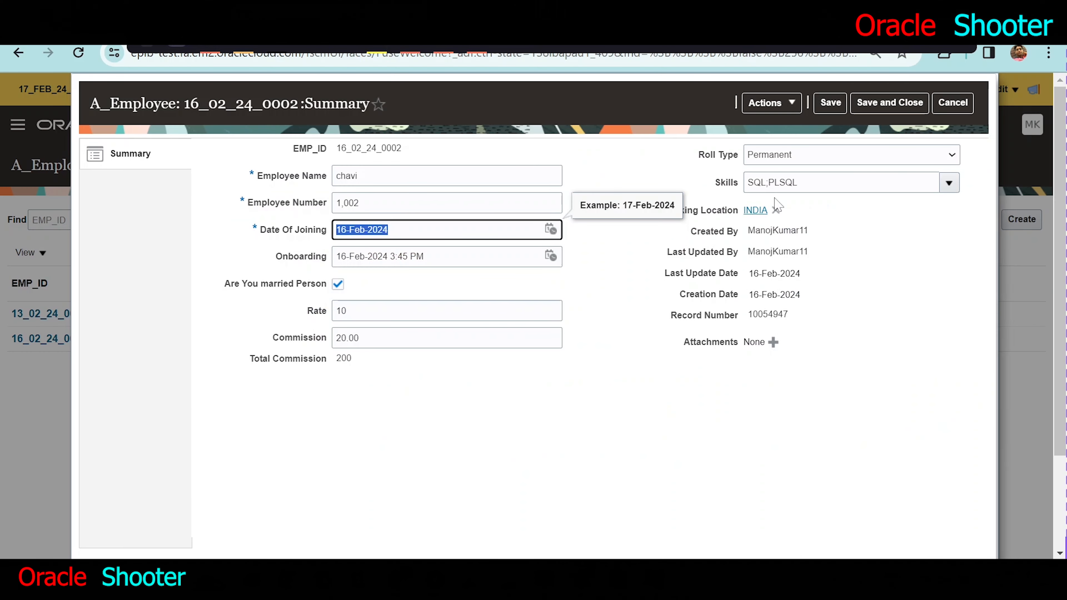
left_click(949, 182)
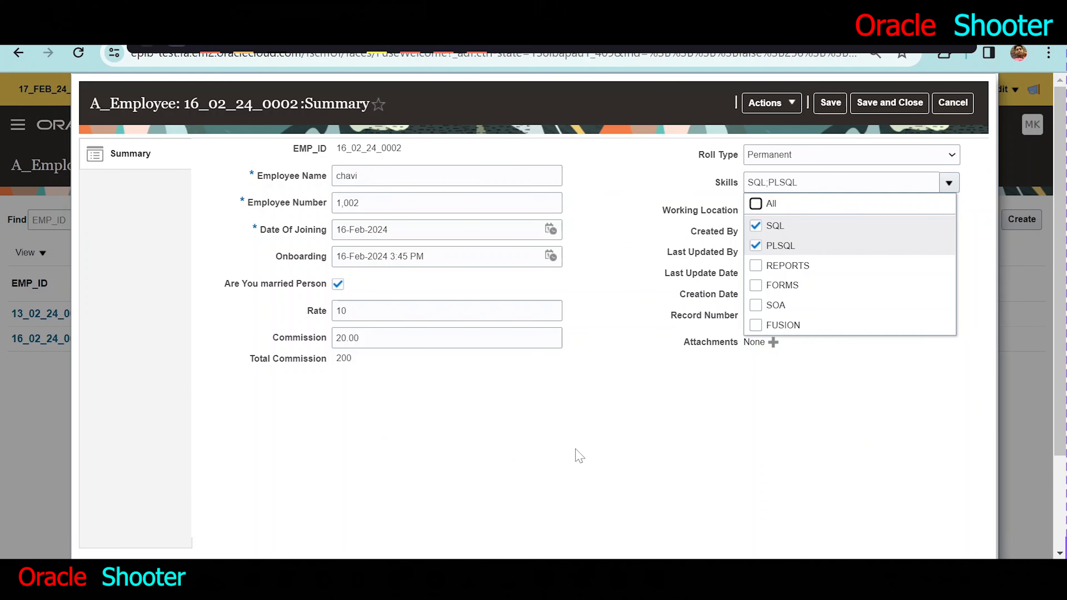
key("alt+Tab")
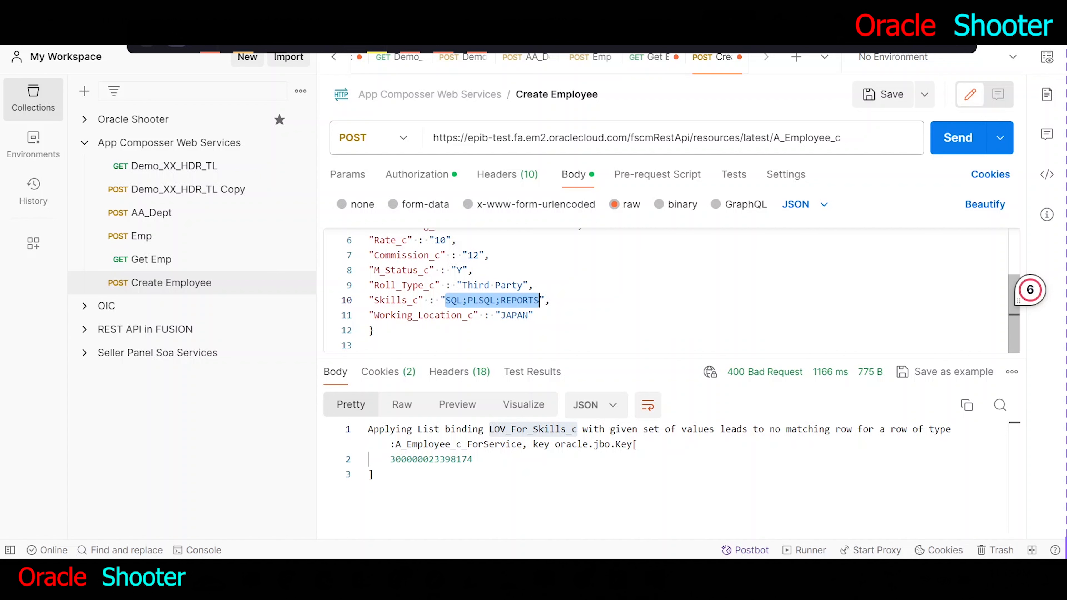
left_click(550, 300)
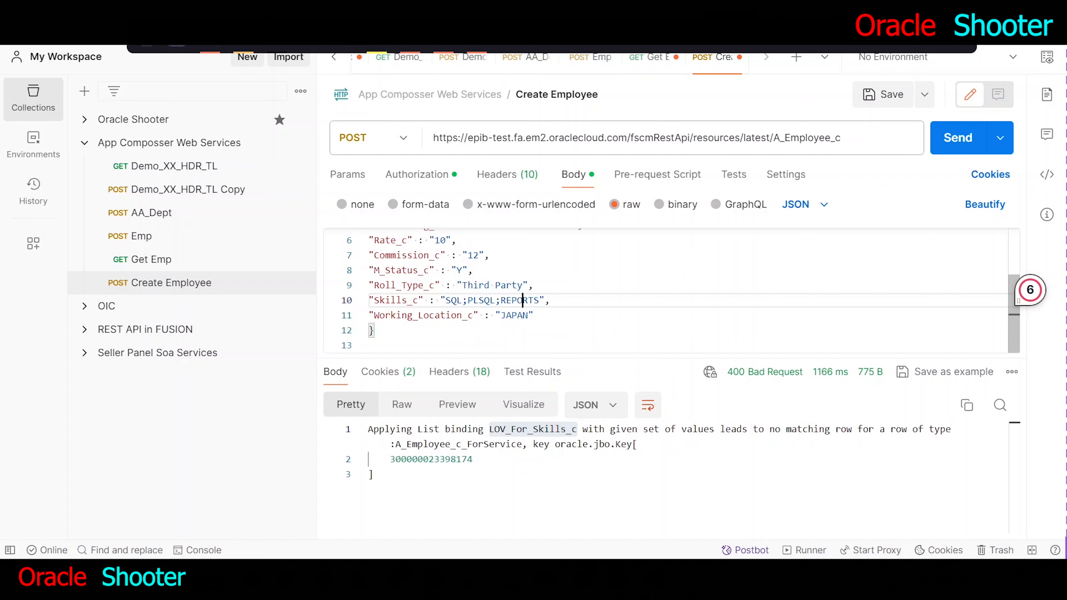
left_click_drag(445, 300, 540, 300)
key("alt+Tab")
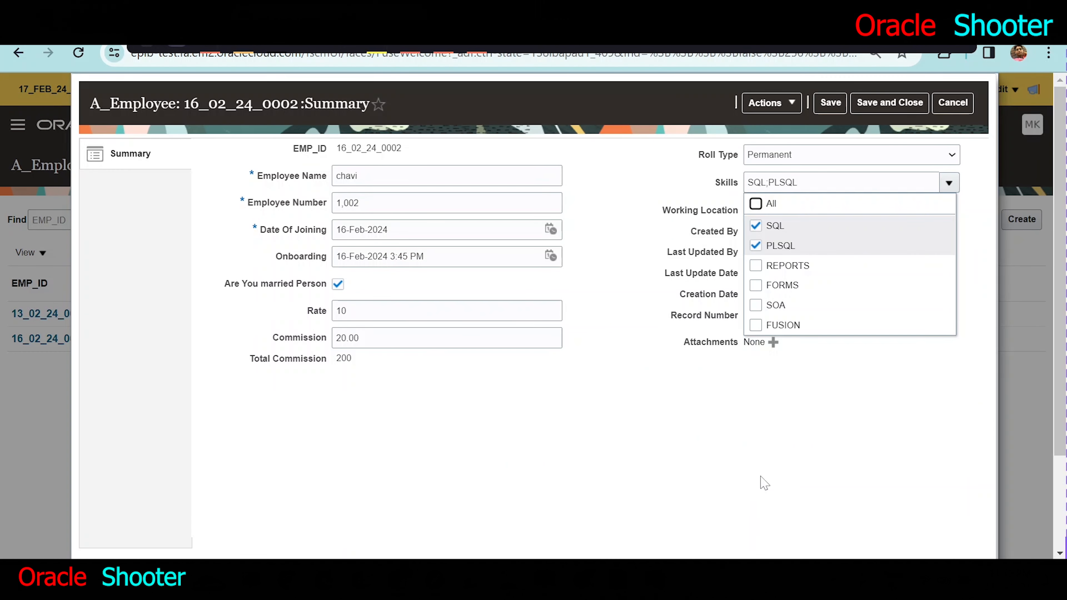
left_click(765, 483)
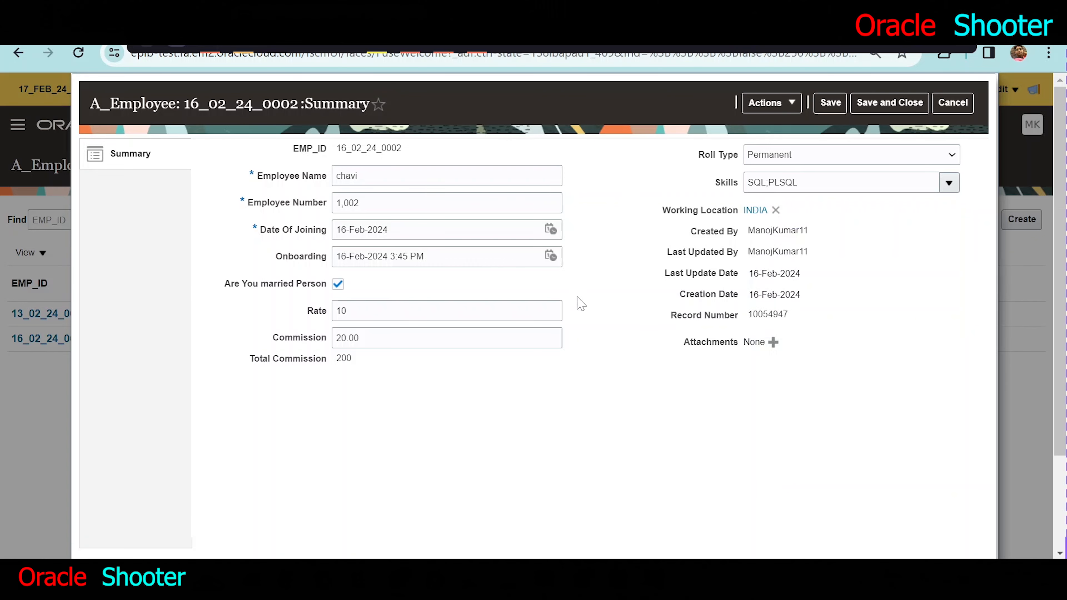
- Return to Postman, set the Skills_c value in the request body to SQL,PLSQL,REPORTS and send the request
key("alt+Tab")
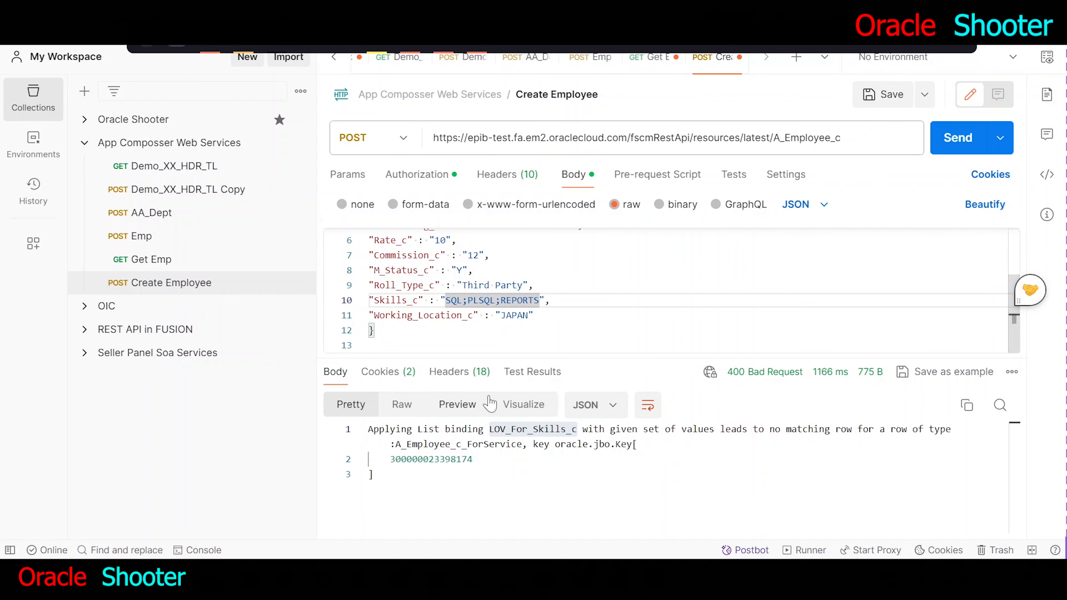
key("BackSpace")
type(",")
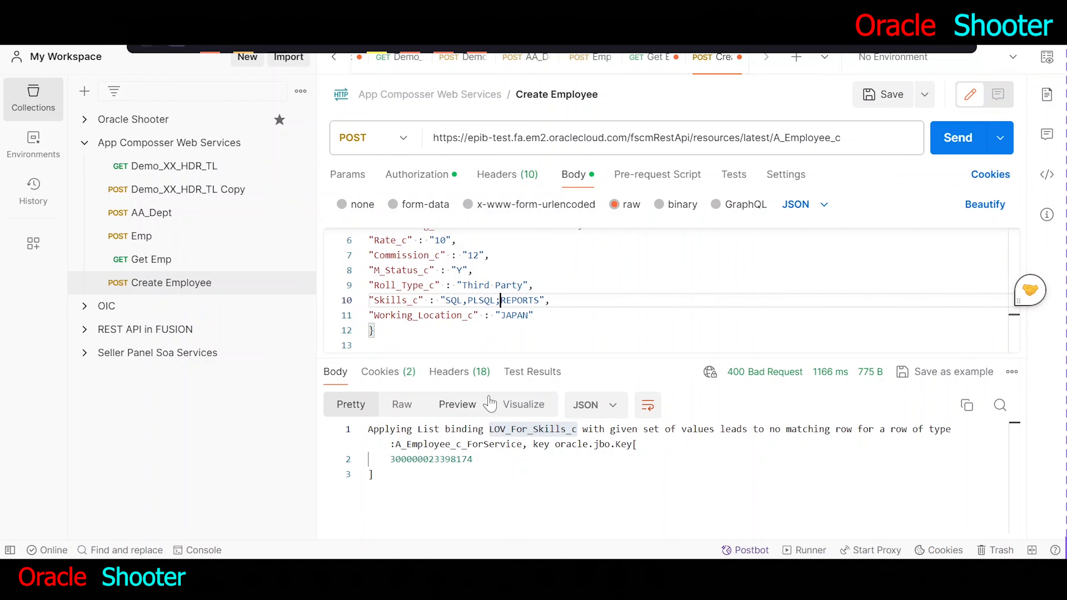
key("BackSpace")
type(",")
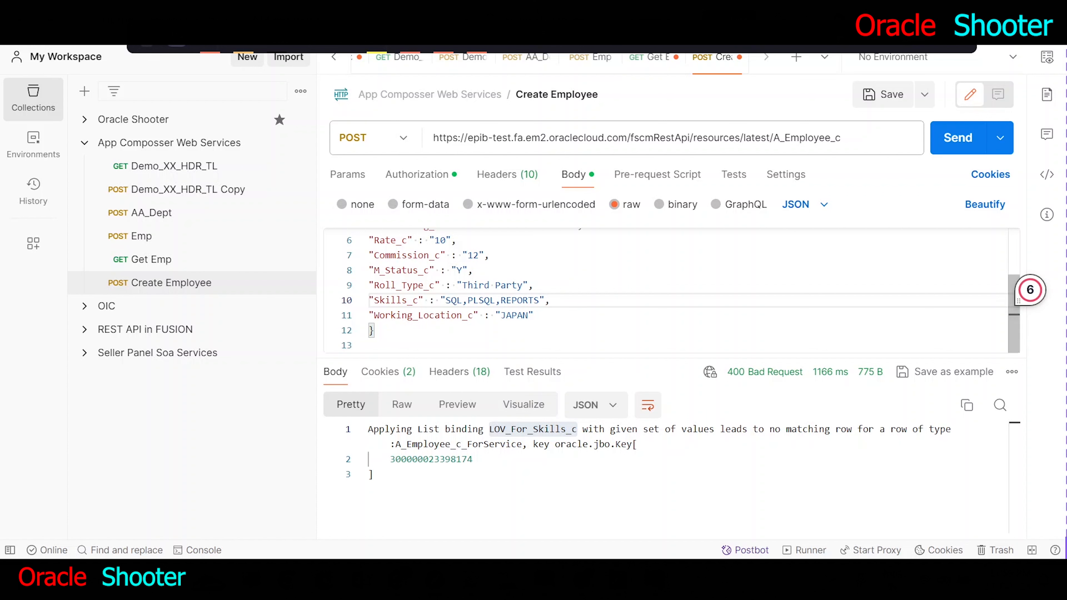
scroll(1030, 319, "up", 2)
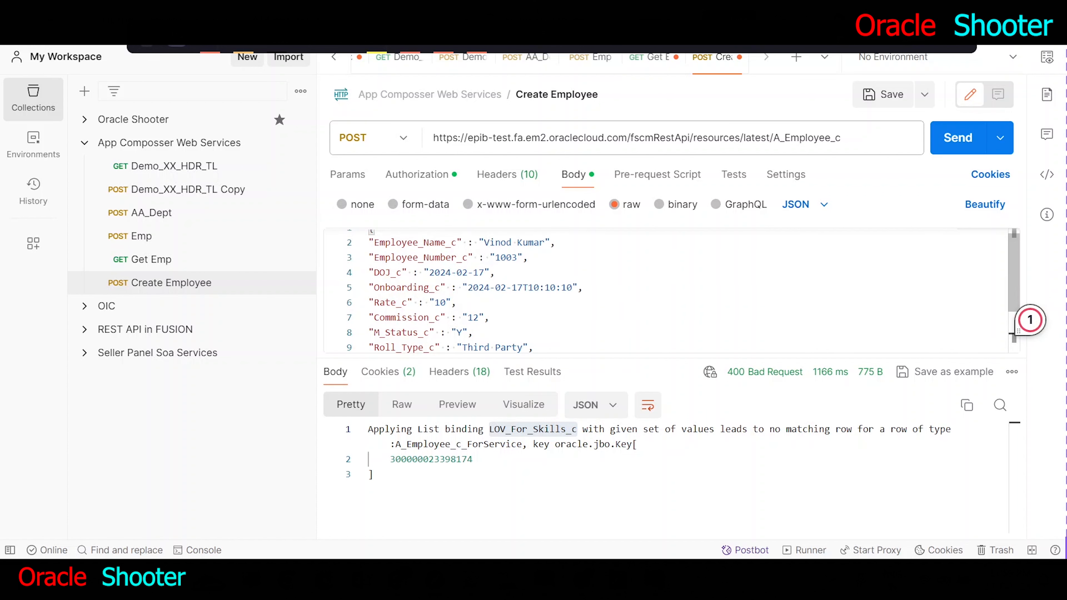
scroll(992, 228, "down", 2)
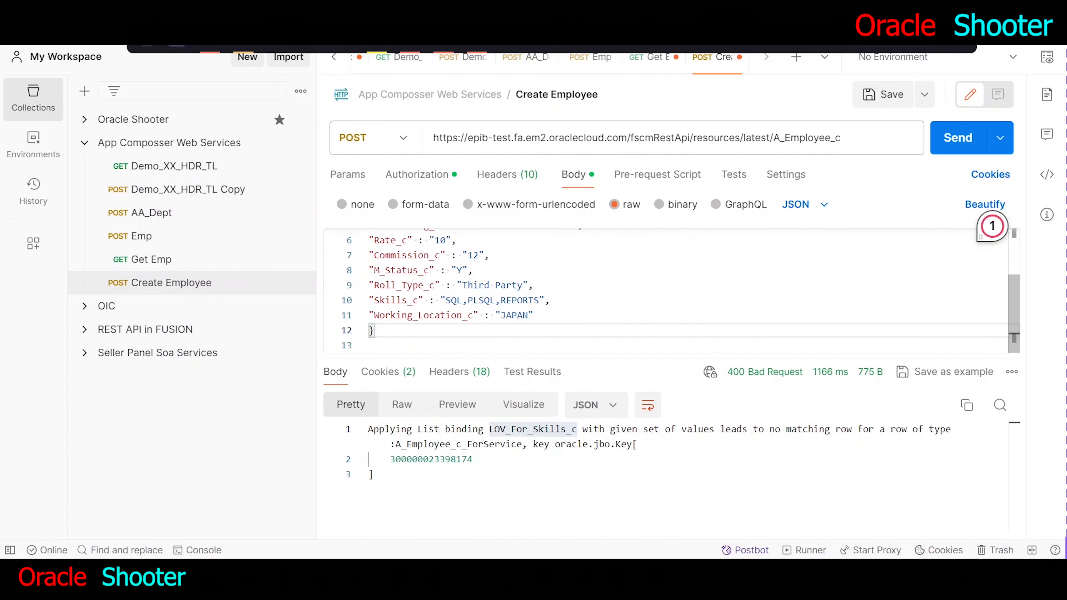
left_click(950, 154)
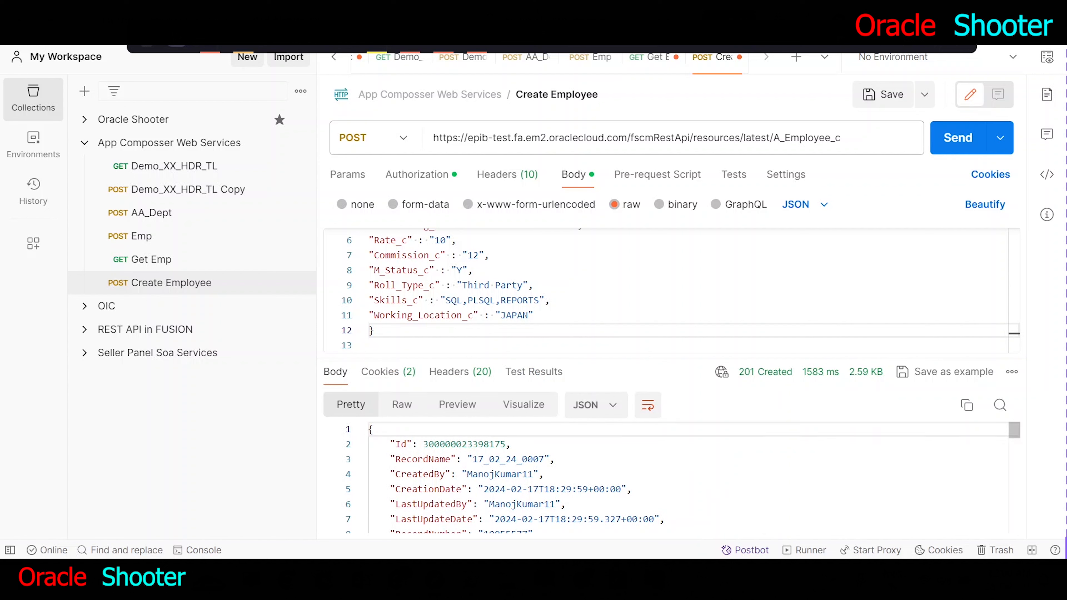
- Check the RecordName in the response, then switch to Oracle and cancel the open employee record to inspect the A_Employee list
left_click_drag(473, 459, 516, 459)
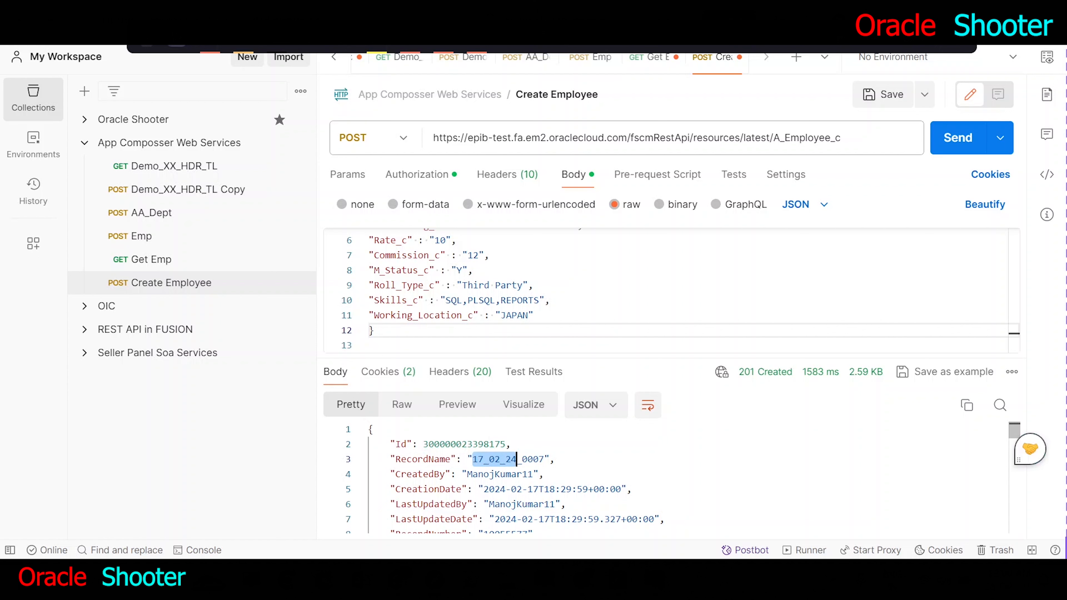
left_click_drag(522, 459, 544, 459)
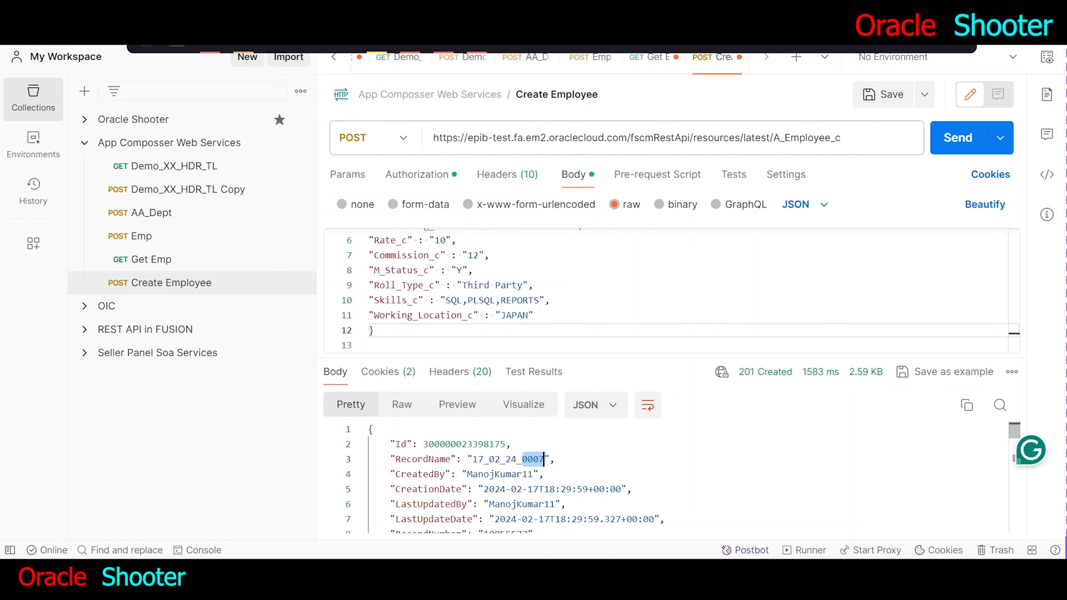
key("alt+Tab")
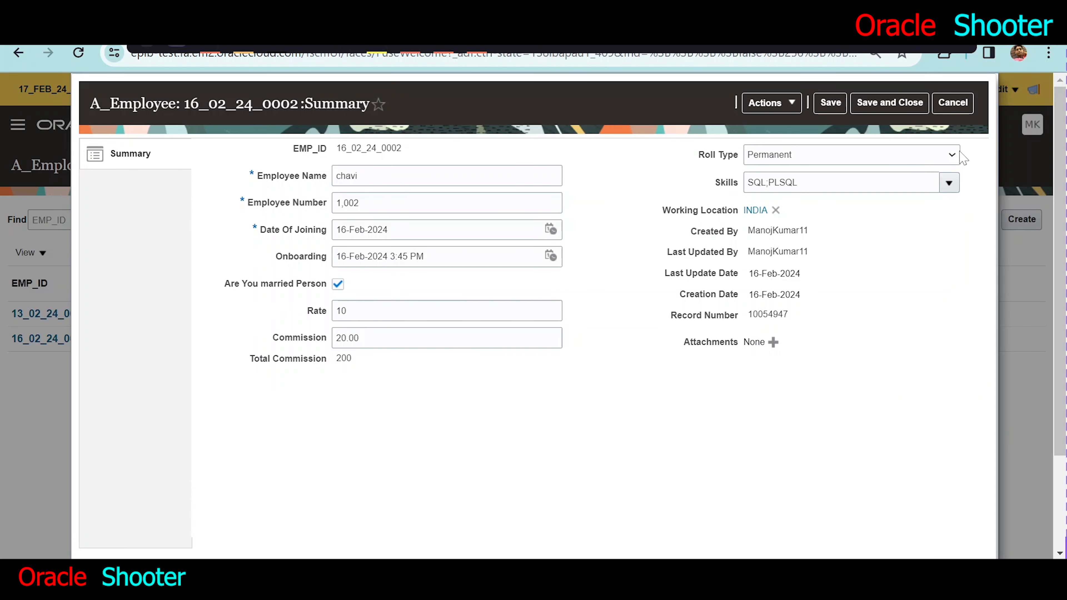
left_click(951, 107)
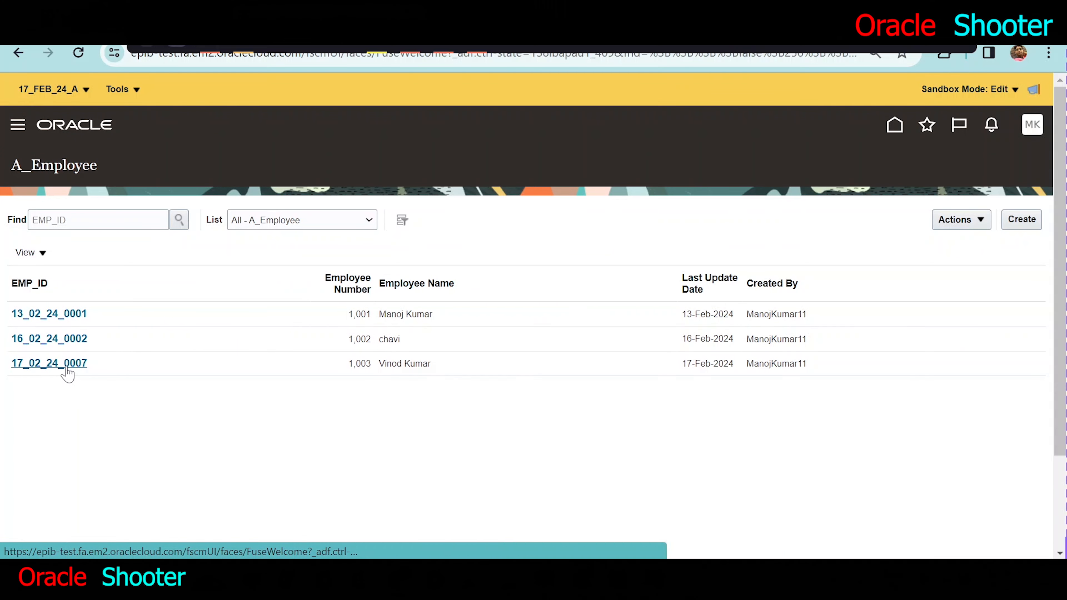
- Return to Postman and review the RecordName and the submitted employee fields in the response body
key("alt+Tab")
left_click_drag(554, 459, 384, 459)
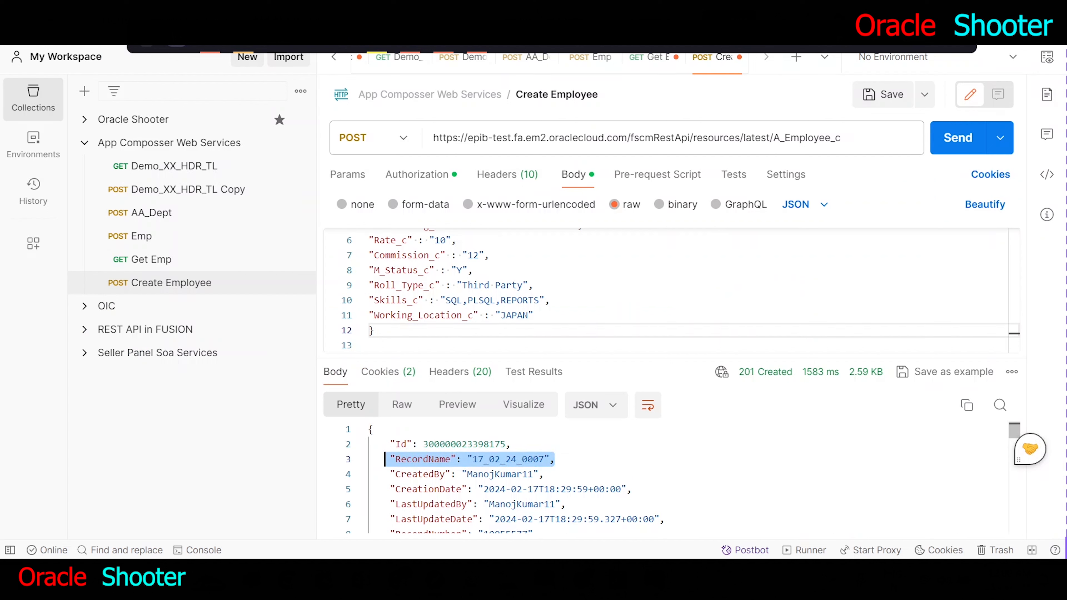
left_click(384, 459)
scroll(384, 459, "down", 2)
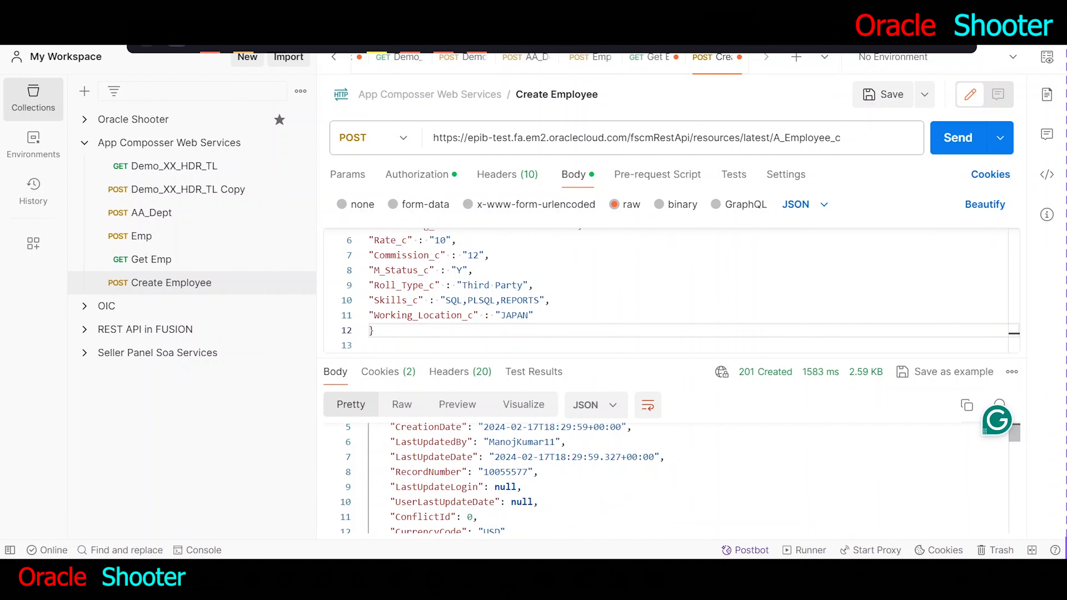
scroll(504, 479, "down", 6)
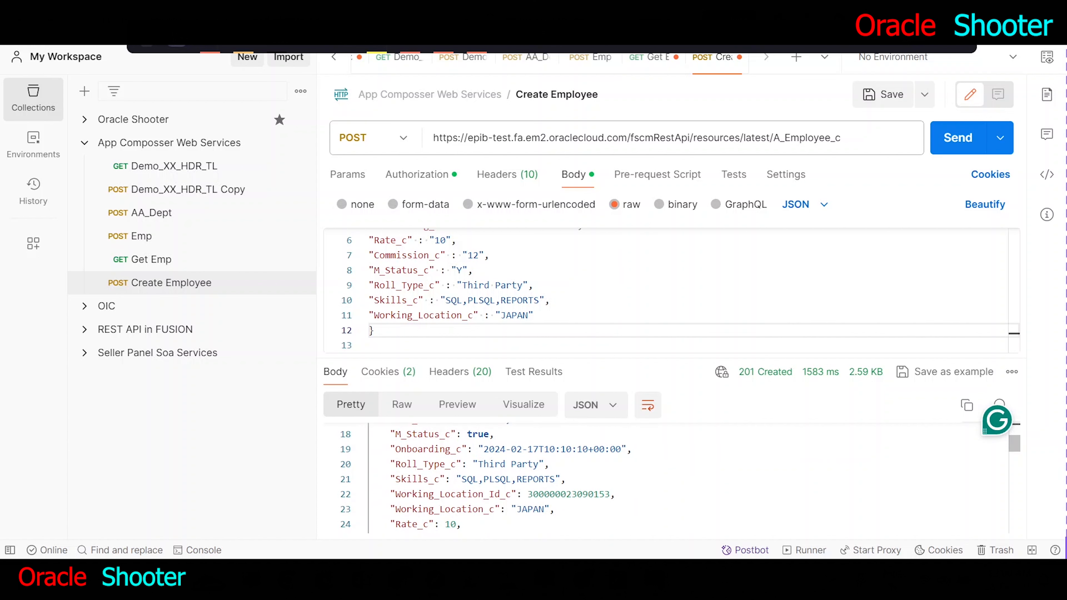
scroll(664, 479, "down", 2)
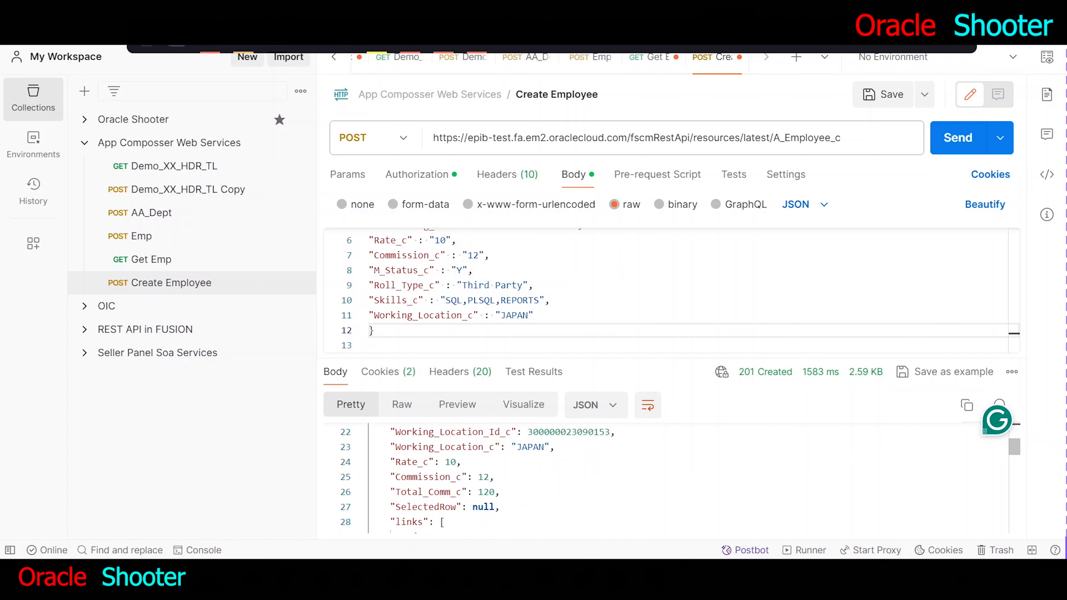
- Compare Rate_c and Commission_c with the calculated Total_Comm_c in the response, and look through the links below them
left_click_drag(390, 461, 461, 462)
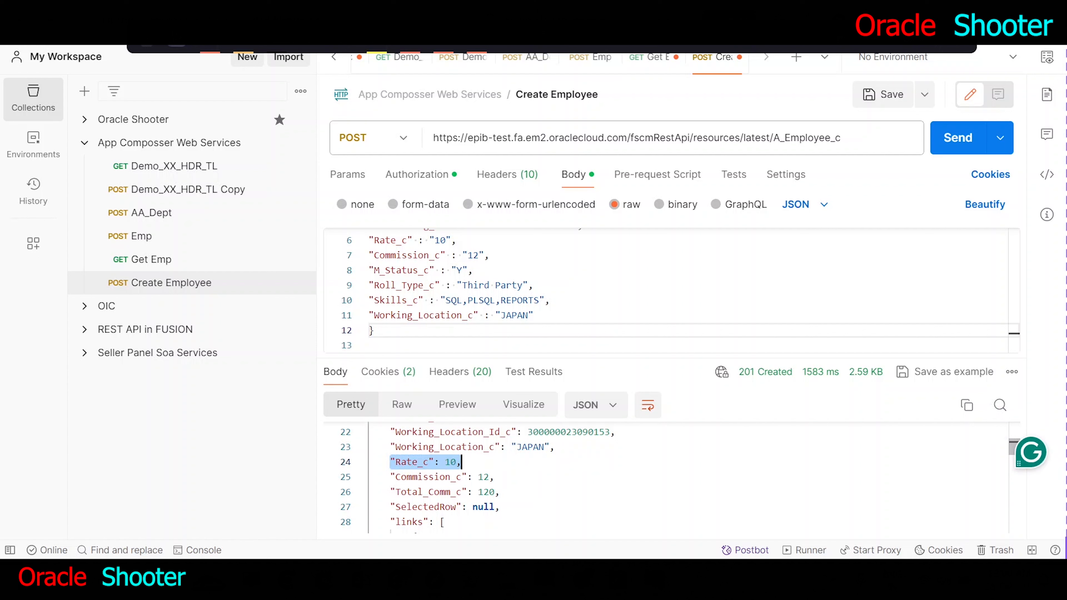
left_click_drag(385, 477, 450, 477)
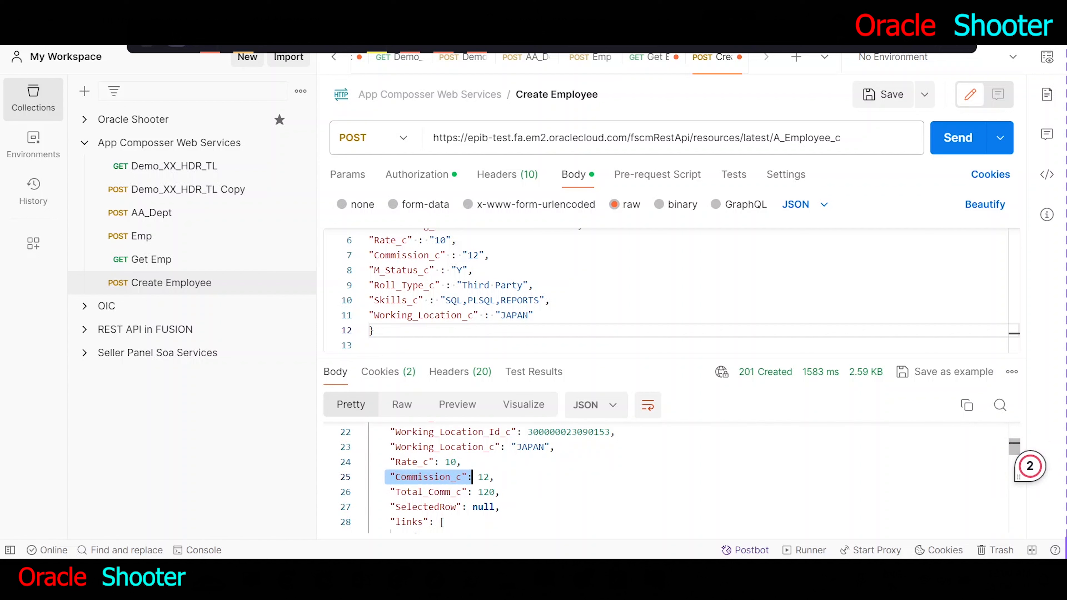
left_click_drag(390, 462, 461, 462)
left_click_drag(385, 477, 495, 476)
left_click_drag(390, 491, 500, 491)
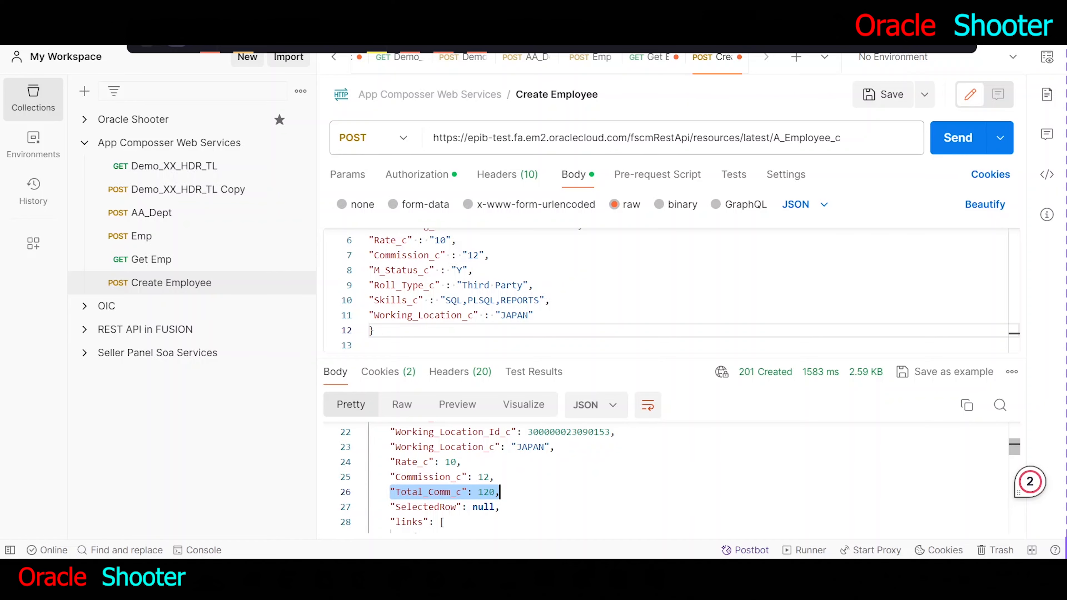
scroll(1029, 482, "down", 10)
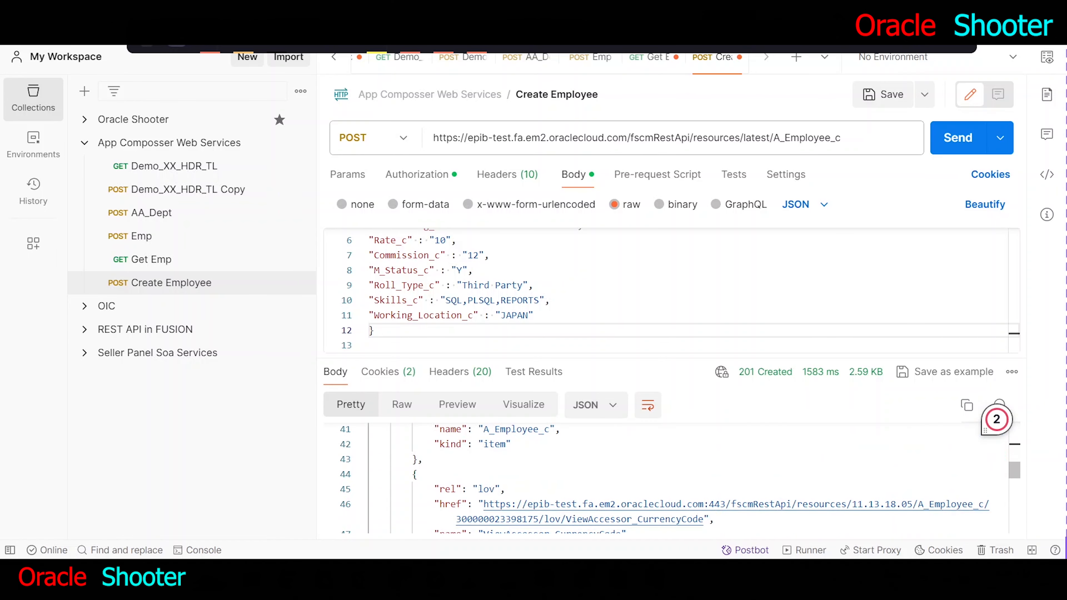
scroll(672, 479, "down", 5)
scroll(672, 479, "up", 15)
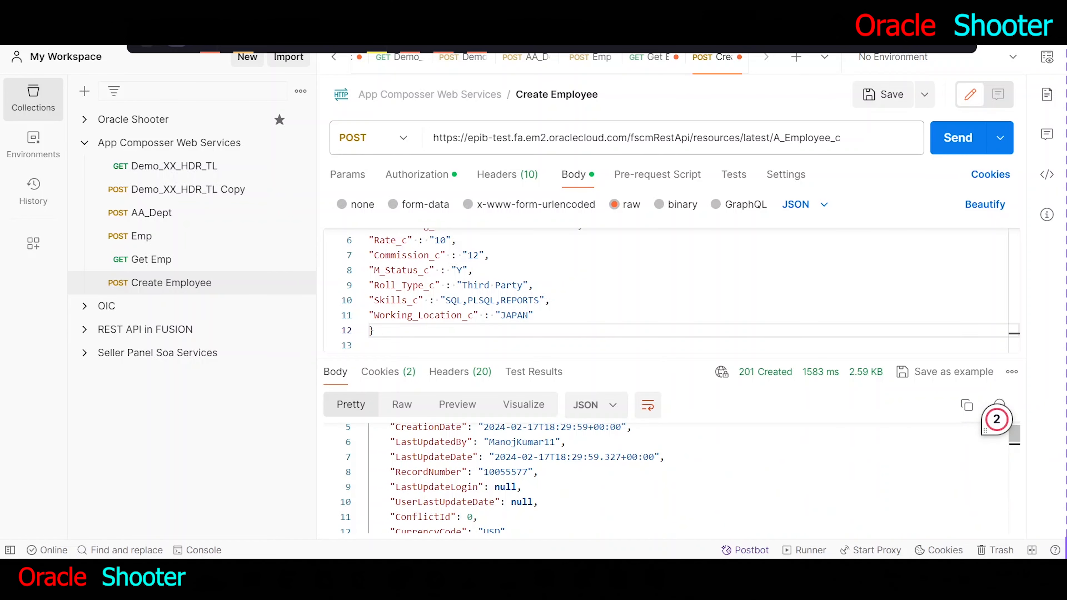
scroll(668, 479, "up", 2)
- Switch to Oracle, go to the home page and open the Others group of apps
key("alt+Tab")
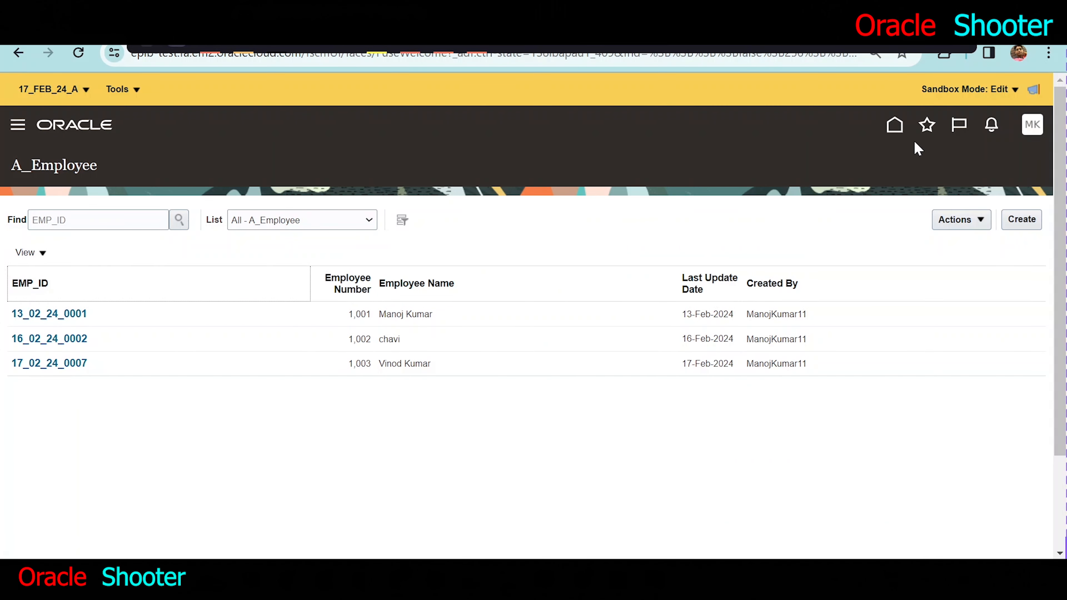
left_click(899, 129)
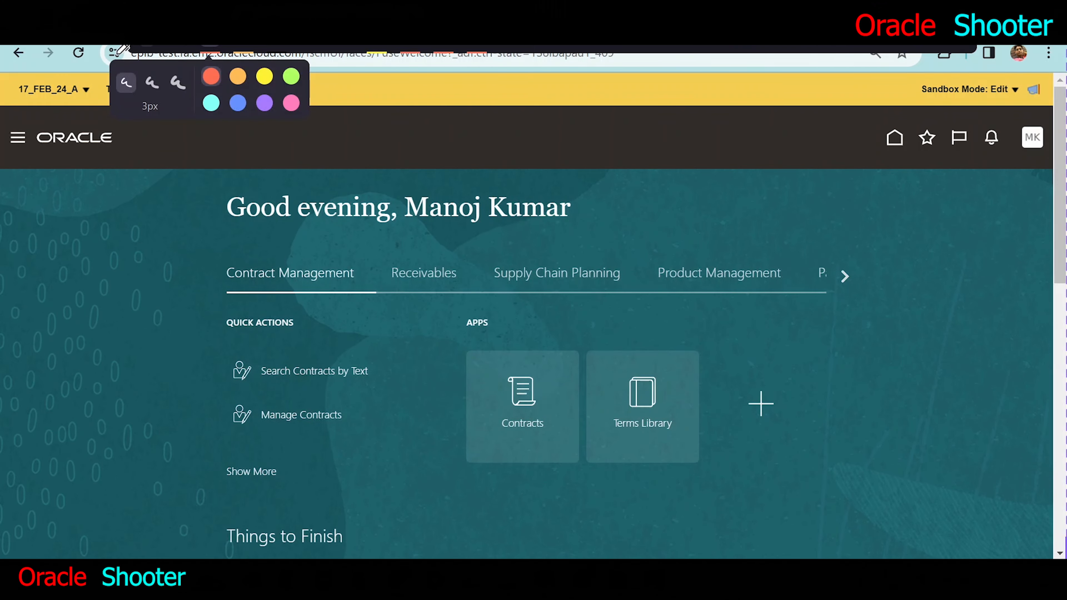
mouse_move(21, 71)
left_mouse_down()
mouse_move(59, 108)
mouse_move(962, 107)
mouse_move(1059, 77)
mouse_move(21, 74)
mouse_move(51, 145)
mouse_move(40, 113)
mouse_move(66, 116)
left_mouse_up()
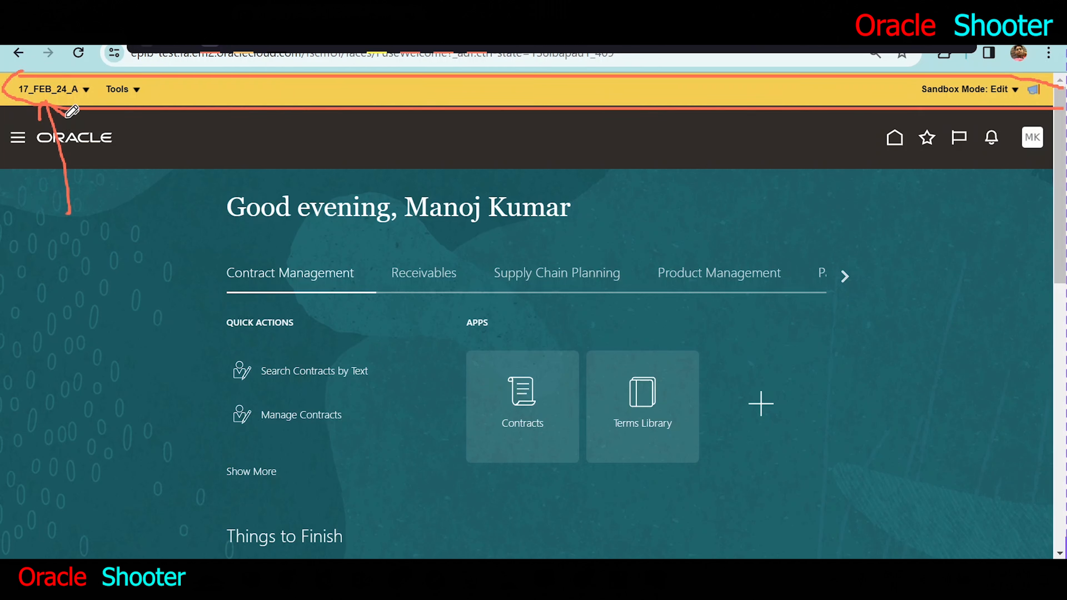
left_click(695, 44)
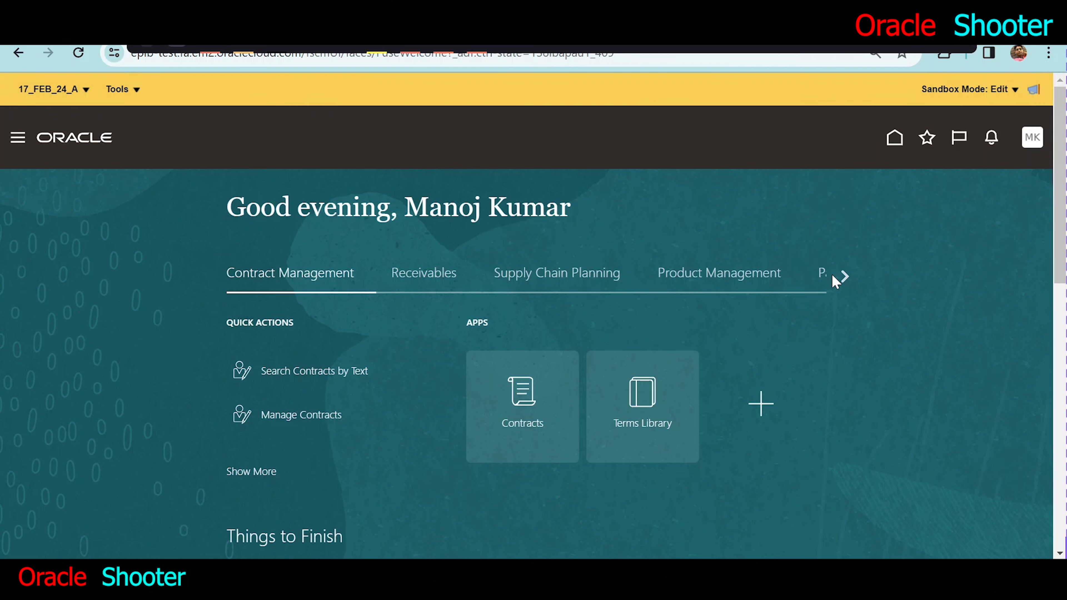
left_click(845, 278)
left_click(845, 278)
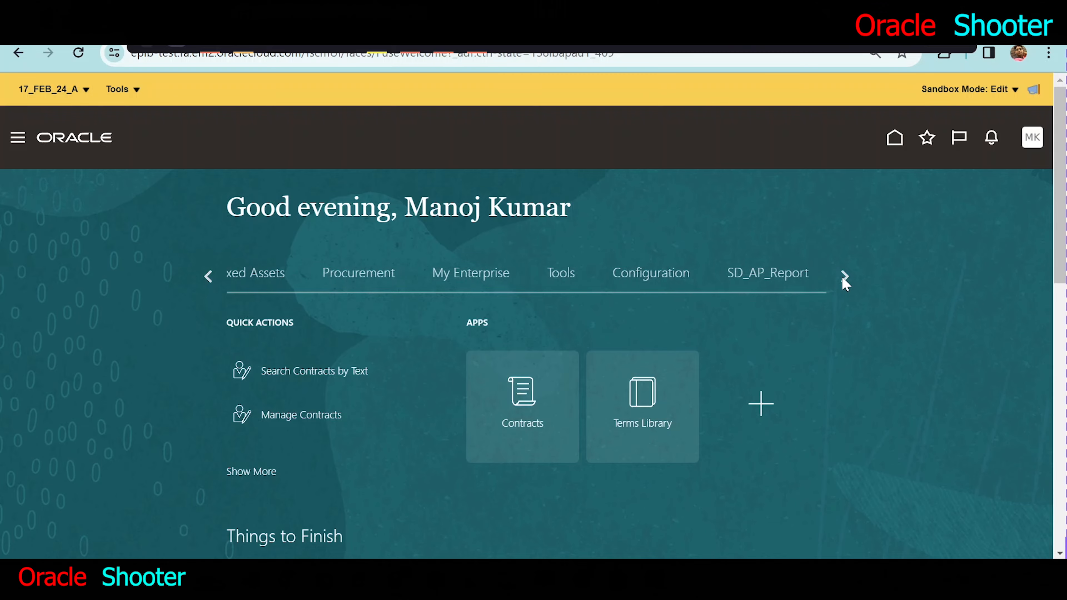
left_click(845, 278)
left_click(845, 278)
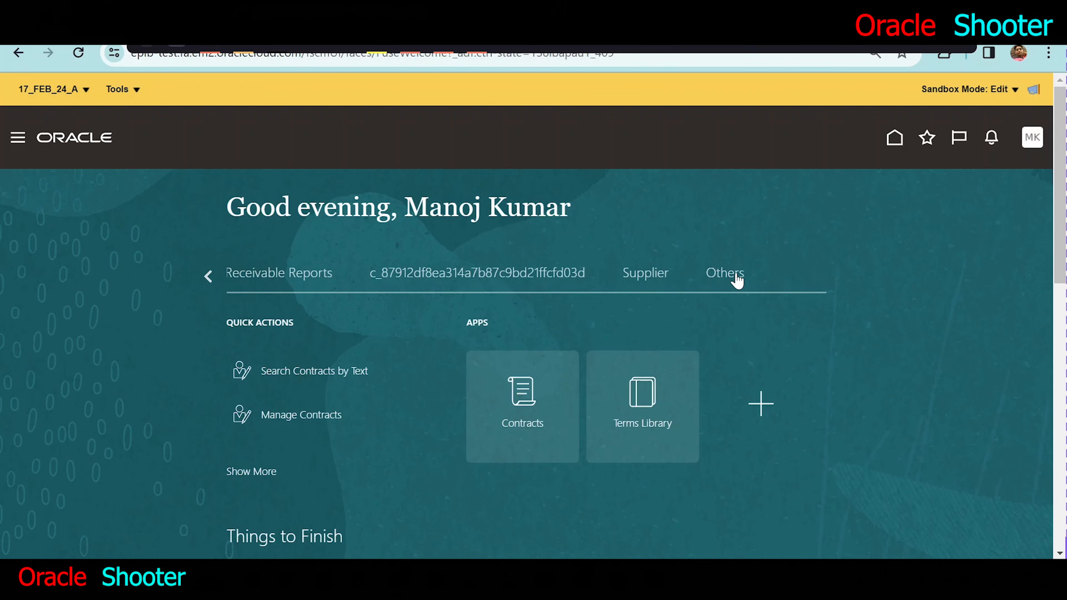
left_click(723, 275)
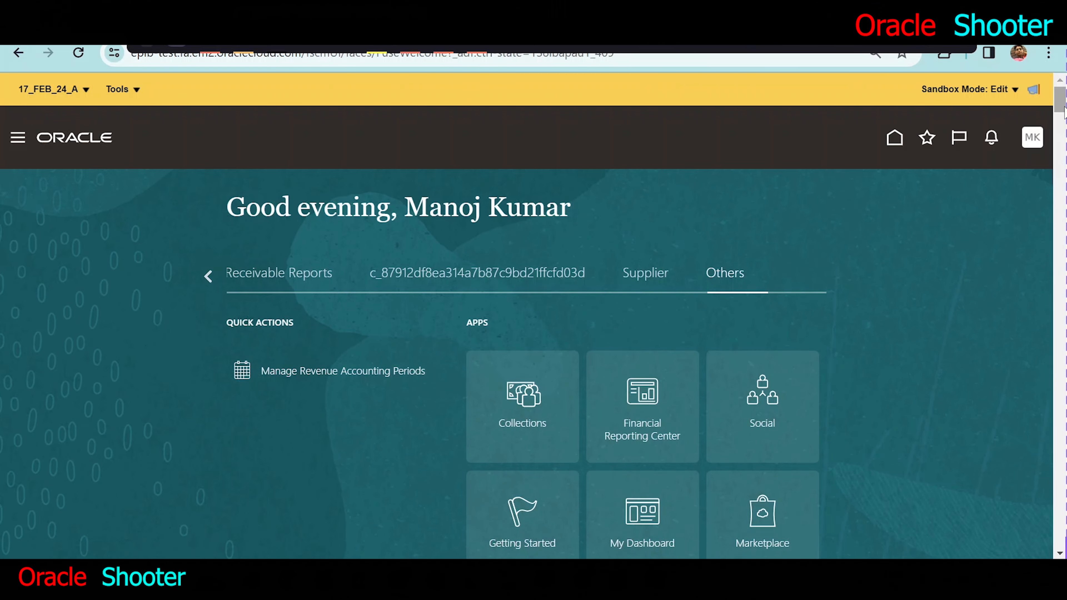
- Open the A_Employee custom object from the Others group of apps
scroll(534, 315, "down", 15)
scroll(643, 315, "down", 10)
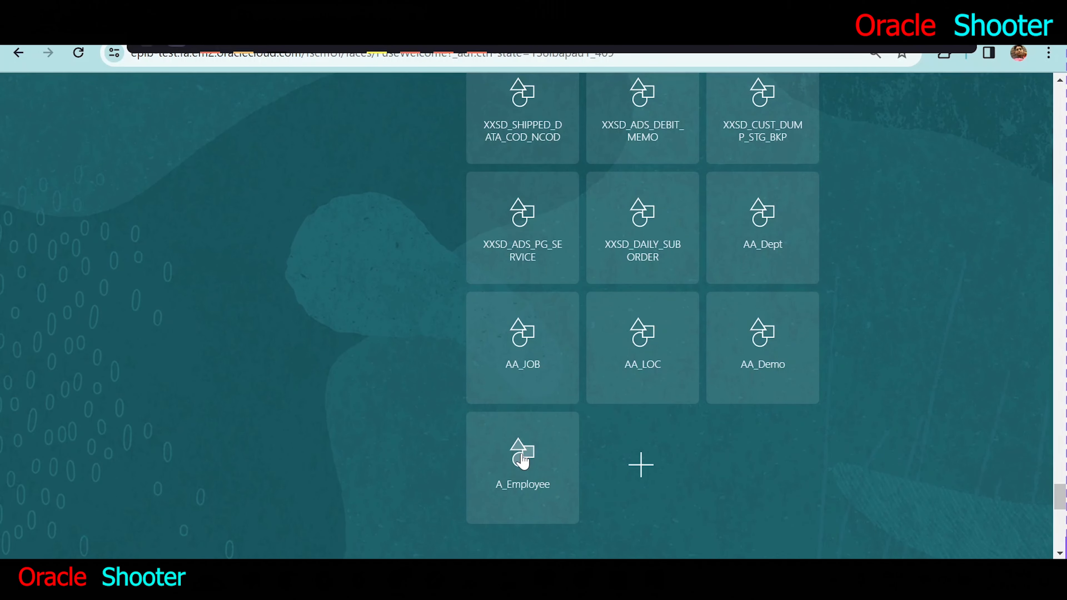
left_click(522, 459)
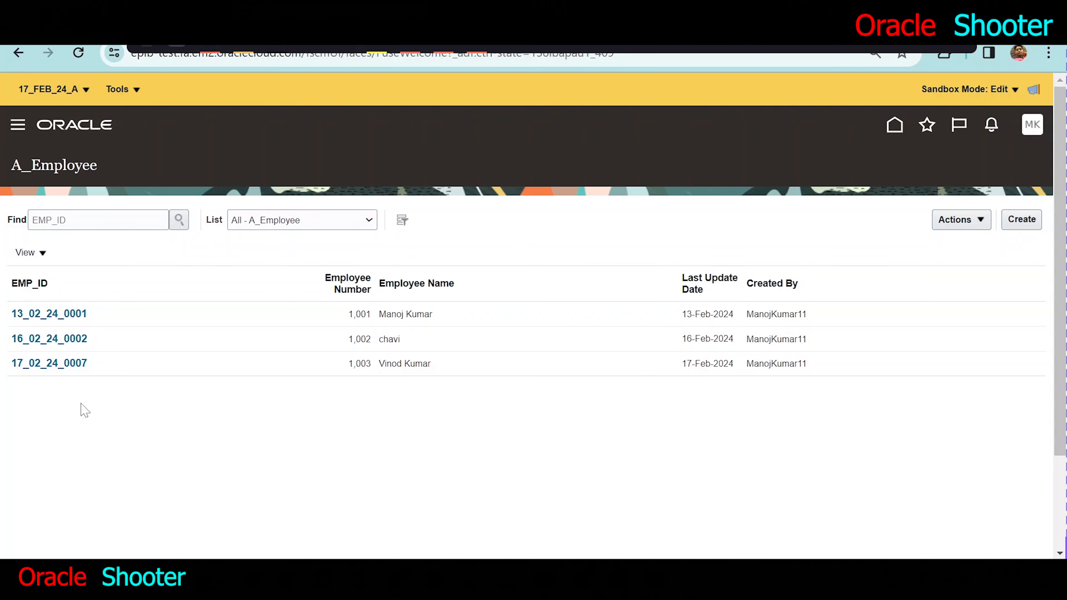
- Switch to Postman to recheck the RecordName in the response, and open the matching A_Employee record in Oracle
left_click(588, 578)
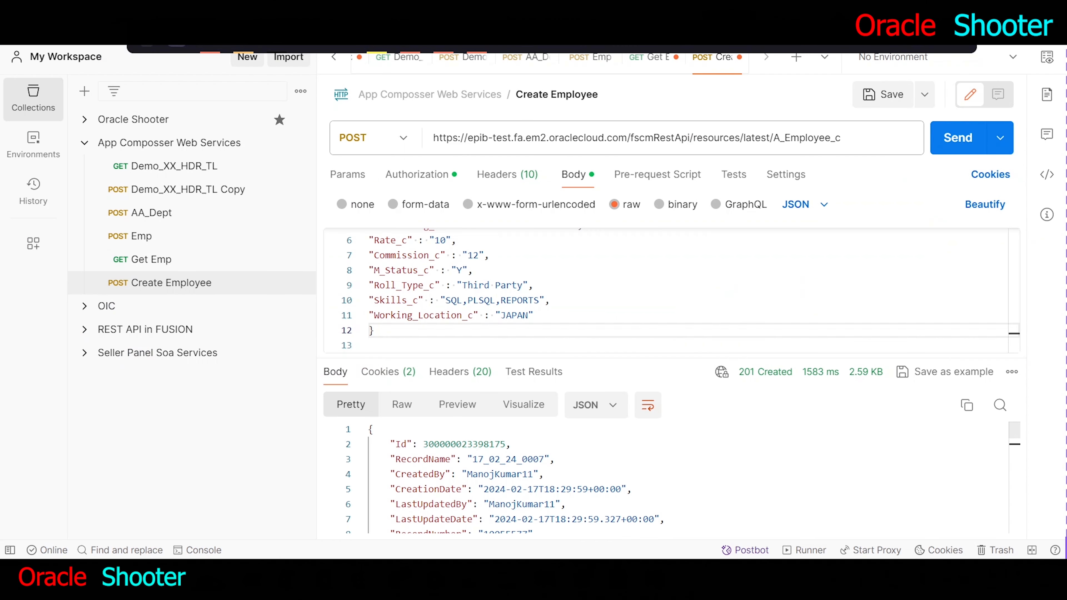
left_click_drag(555, 460, 379, 459)
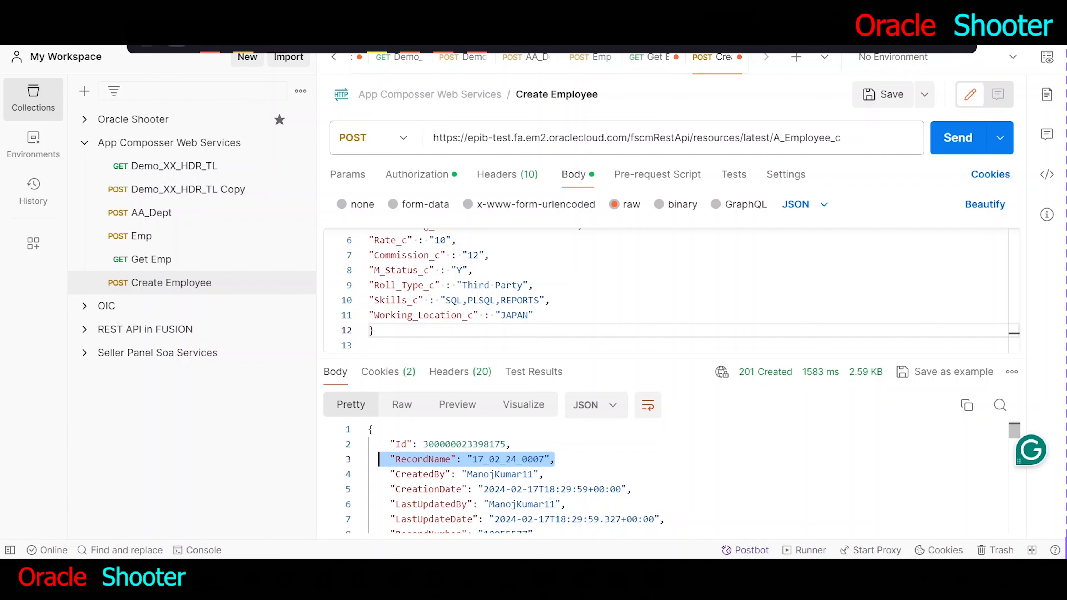
key("alt+Tab")
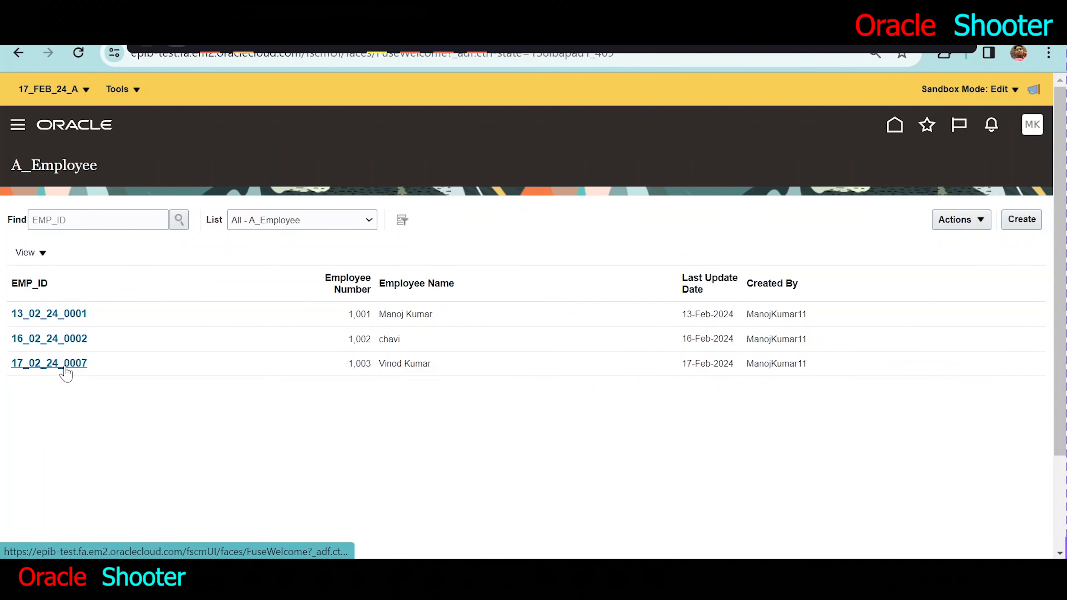
left_click(54, 364)
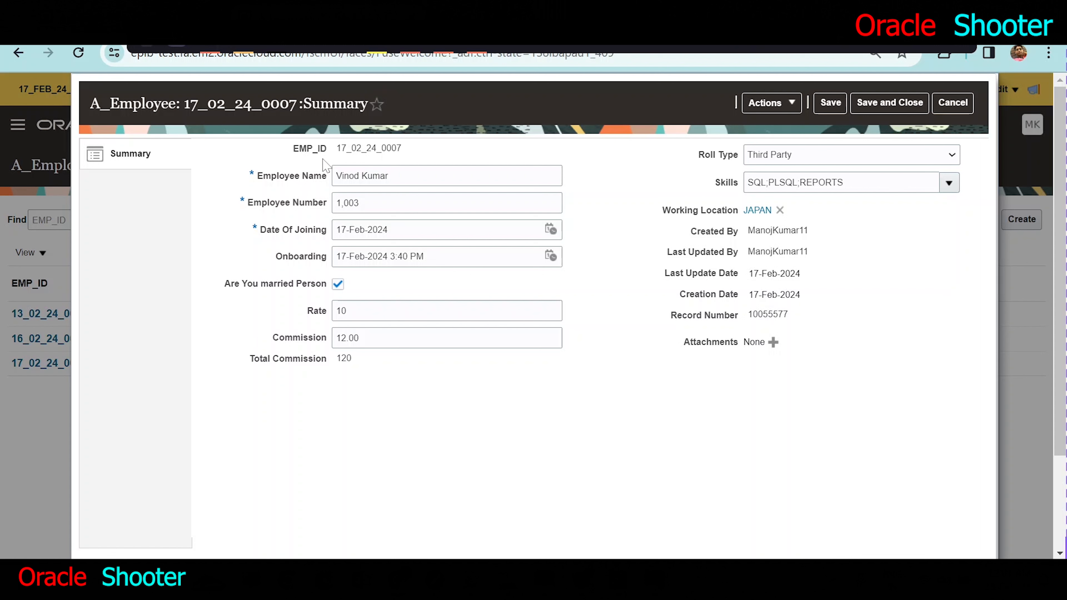
- Check the EMP_ID, Employee Number and Total Commission of the open employee record
left_click_drag(345, 148, 412, 148)
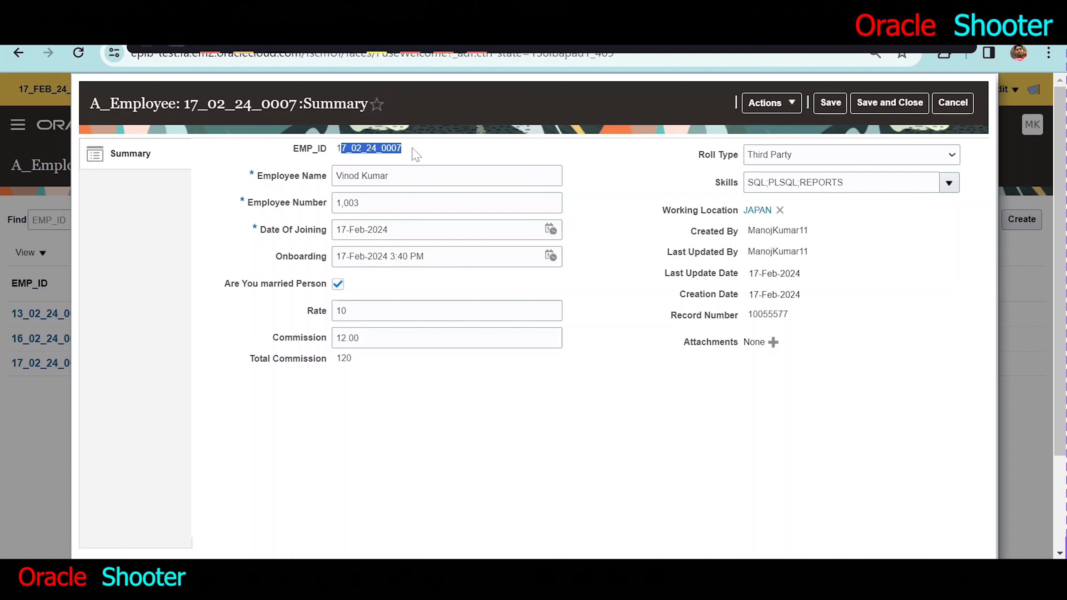
left_click_drag(362, 203, 332, 214)
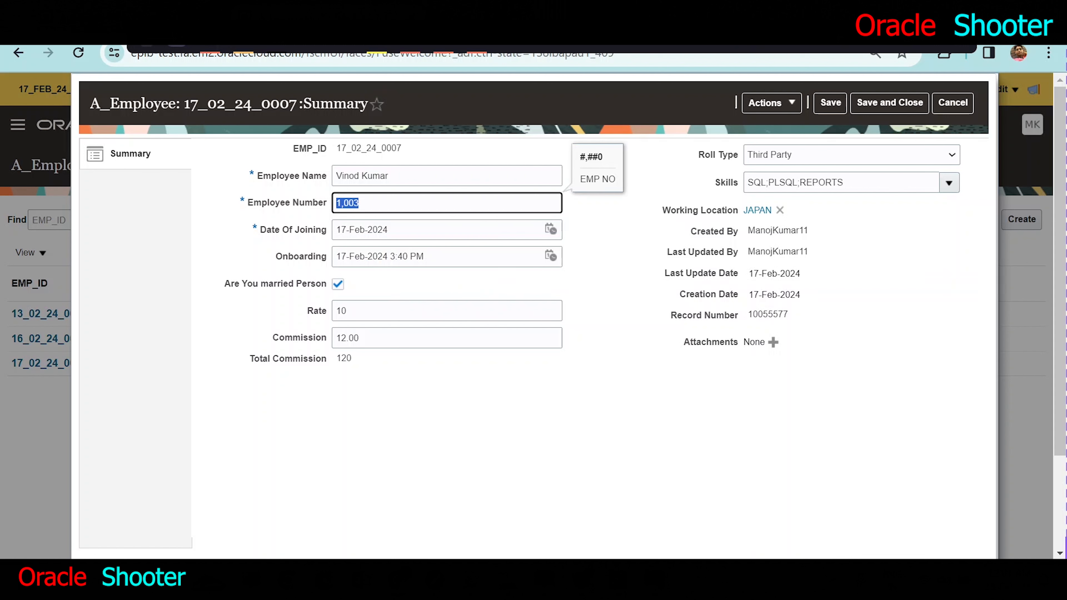
left_click_drag(348, 311, 298, 365)
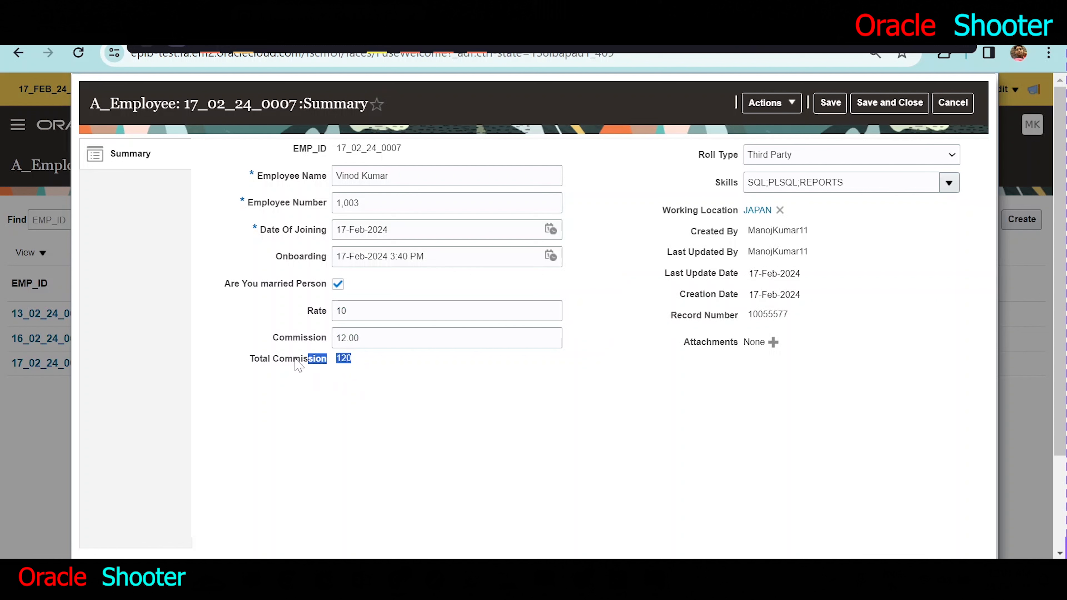
left_click(352, 389)
- Check the record's Working Location and the options selected under Skills, and cancel out of the record
left_click_drag(666, 209, 809, 210)
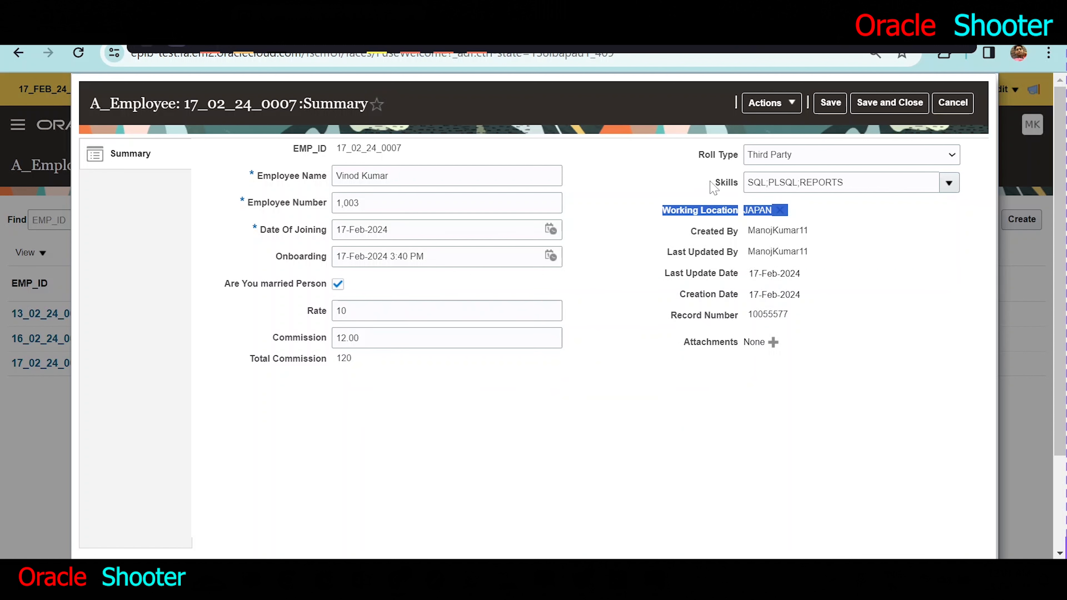
double_click(726, 182)
left_click(949, 183)
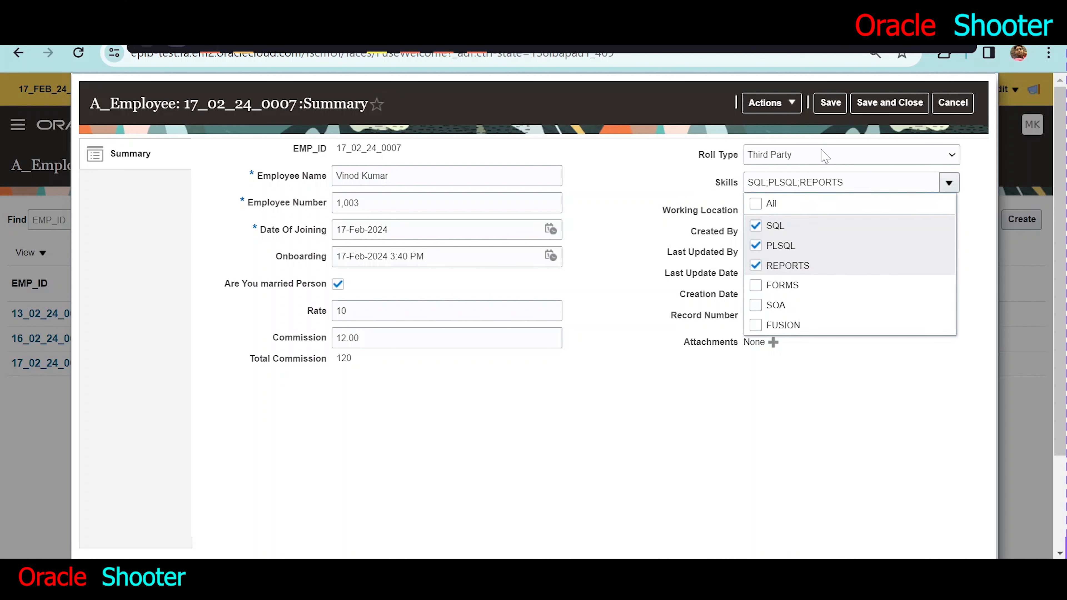
left_click(745, 452)
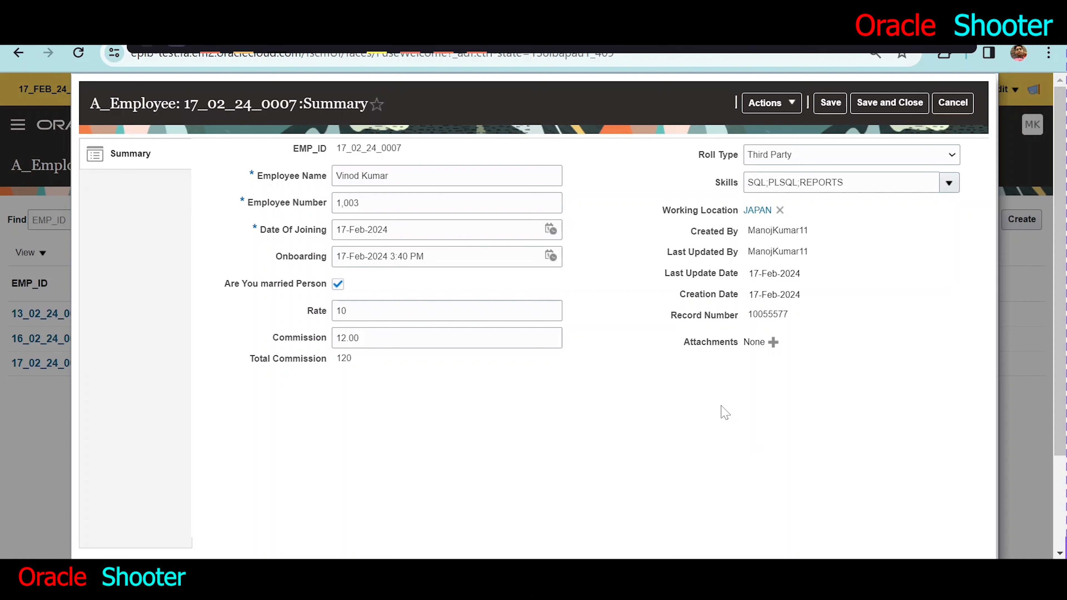
key("alt+Tab")
key("alt+Tab")
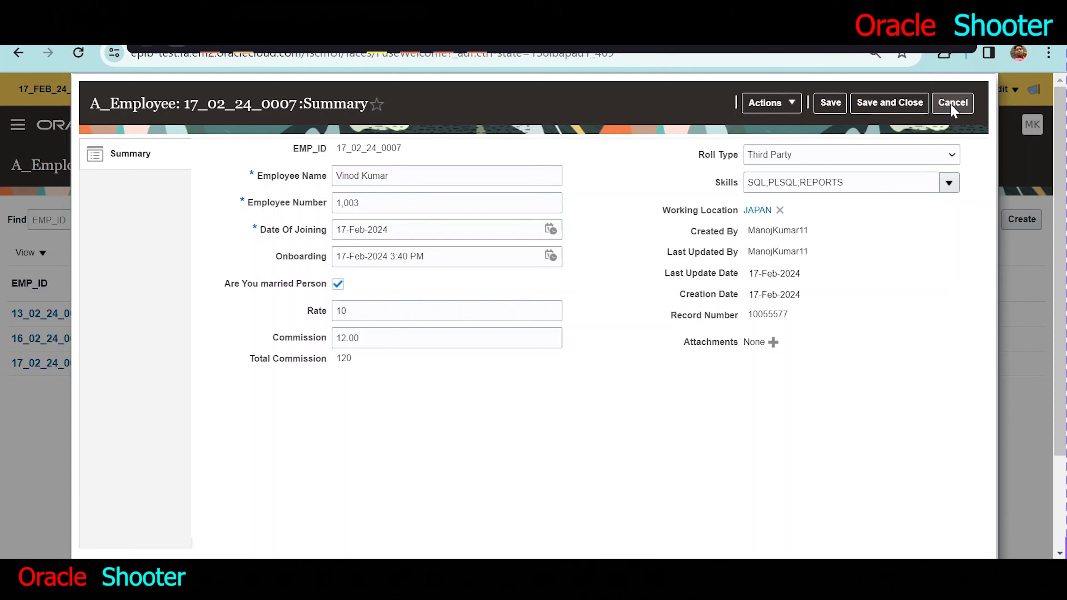
left_click(951, 110)
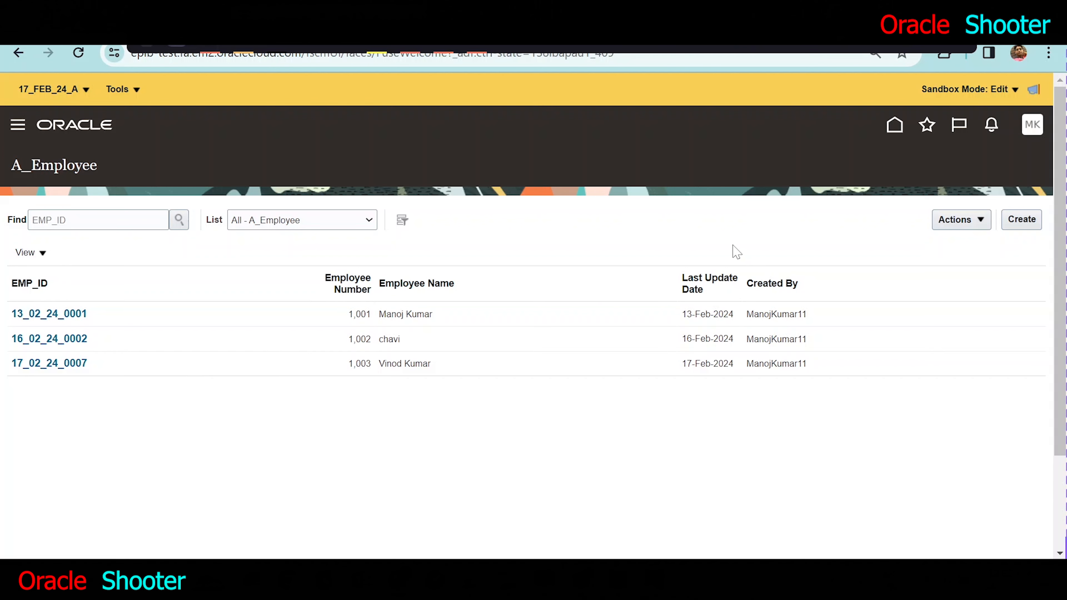
- Look at the actions offered for the A_Employee list and for its newest record, and close the record without changes
left_click(982, 223)
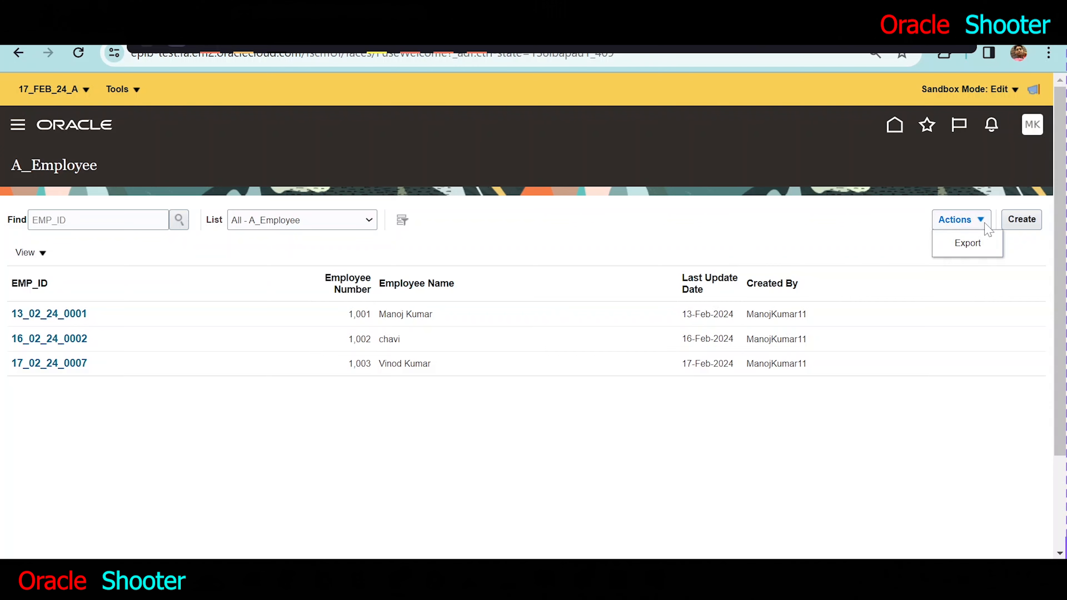
left_click(983, 244)
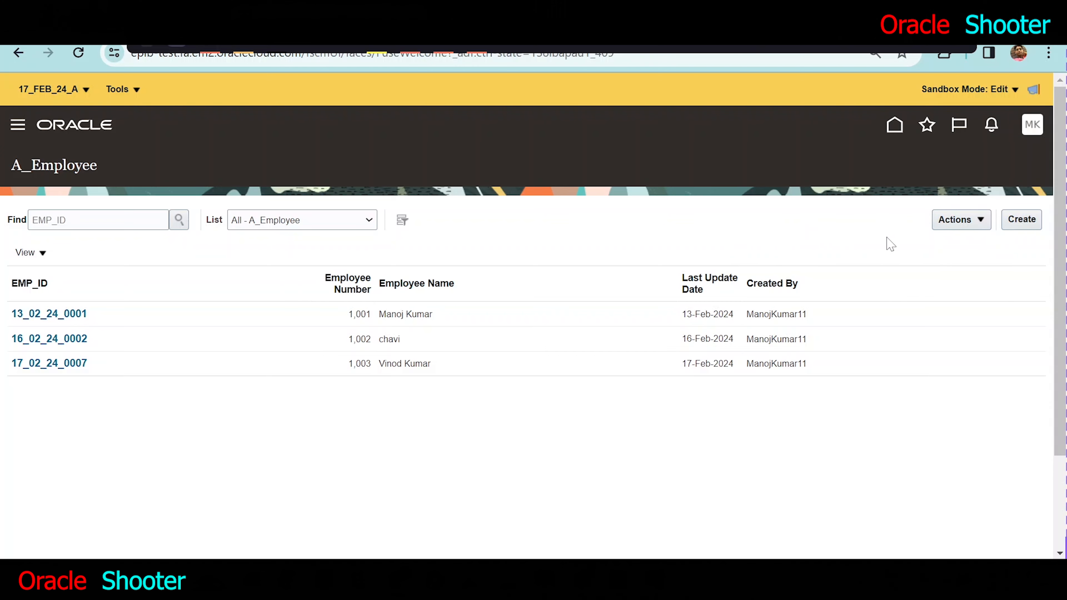
left_click(62, 363)
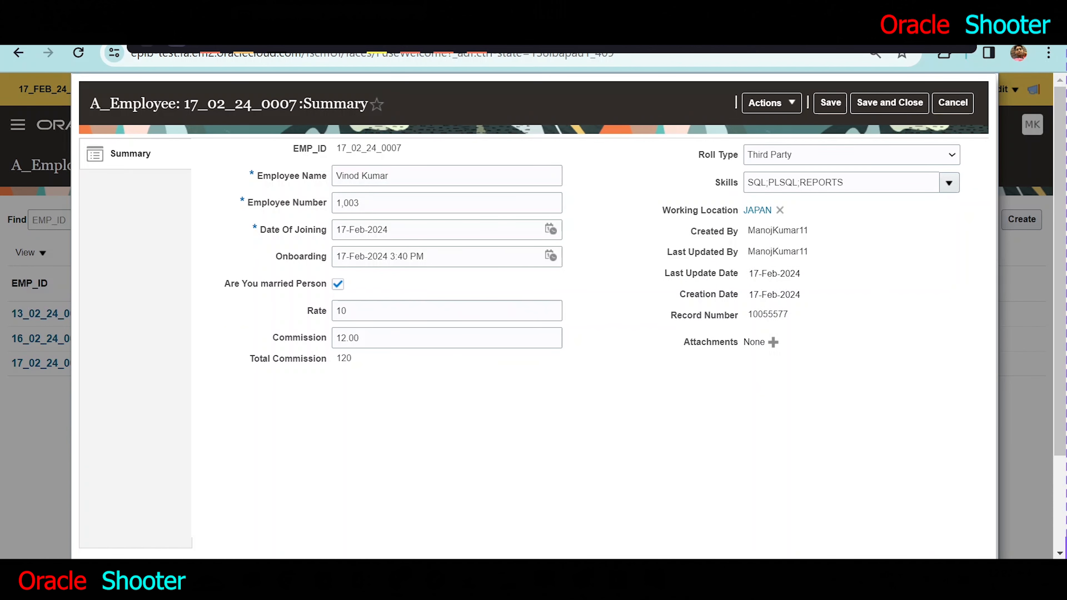
left_click(792, 103)
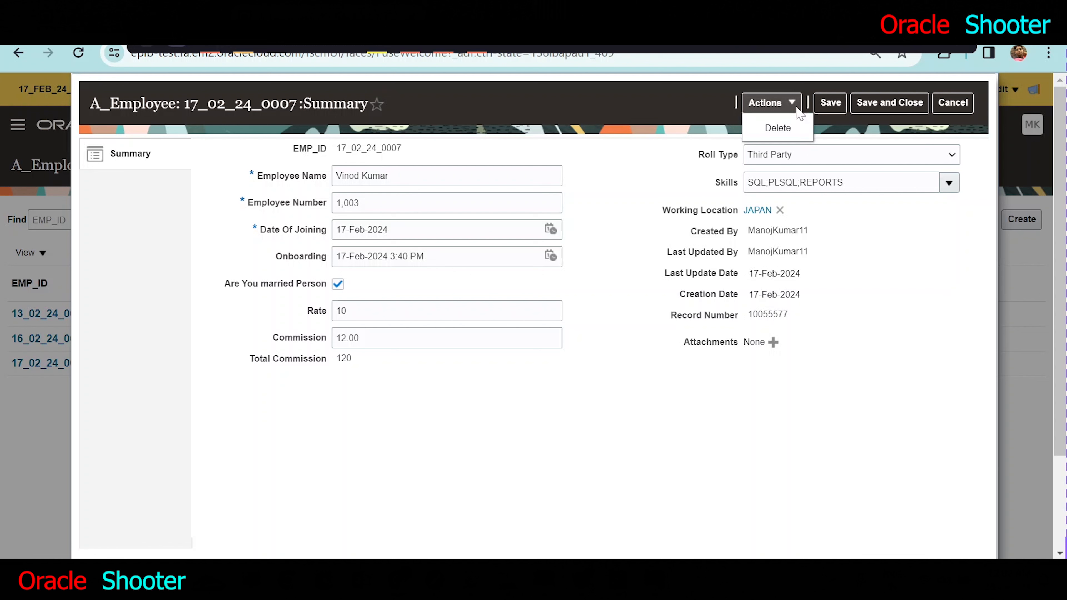
left_click(850, 455)
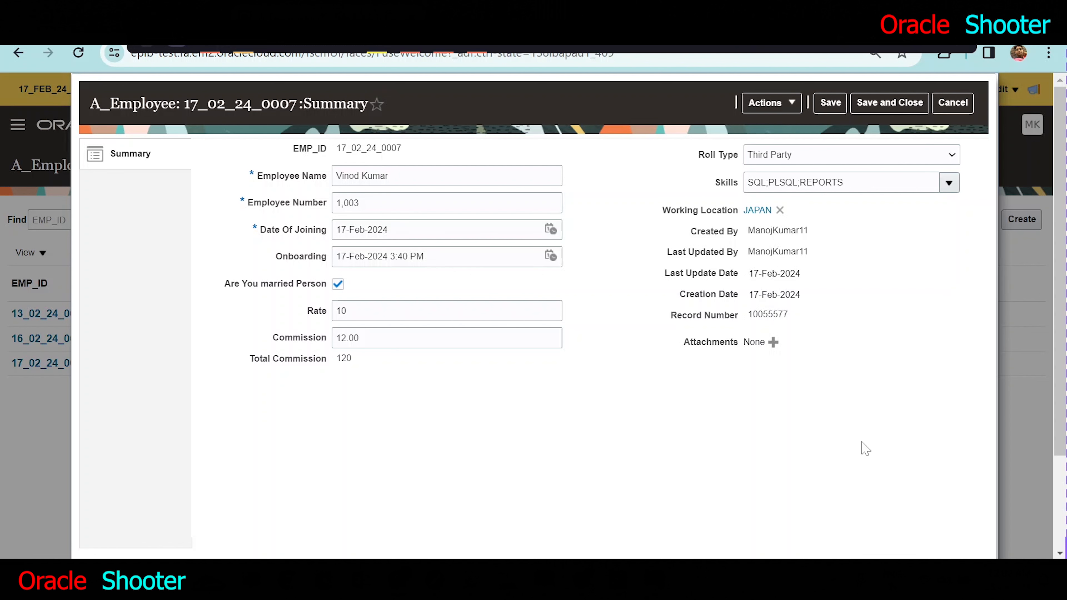
left_click(953, 104)
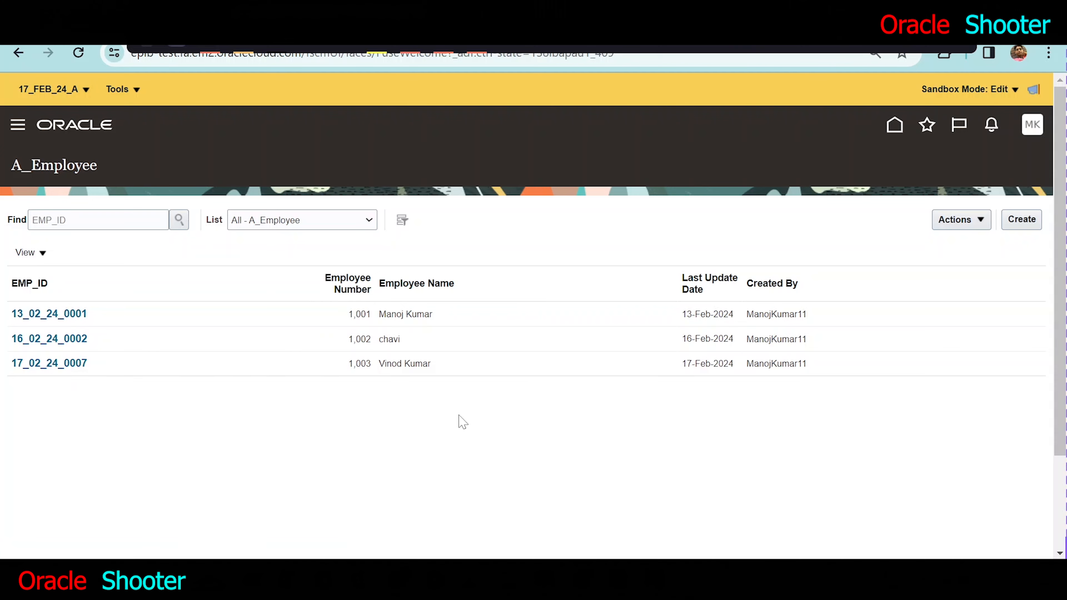
- Review the submitted request body in Postman, and reopen the newest A_Employee record in Oracle to check its EMP_ID
key("alt+Tab")
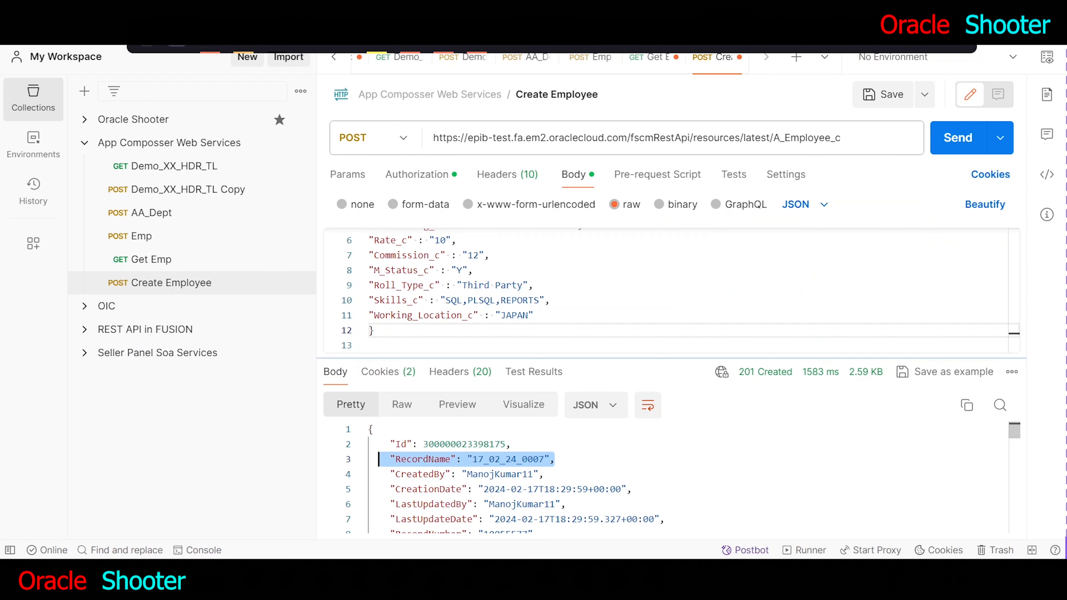
scroll(1031, 302, "up", 3)
scroll(668, 290, "up", 1)
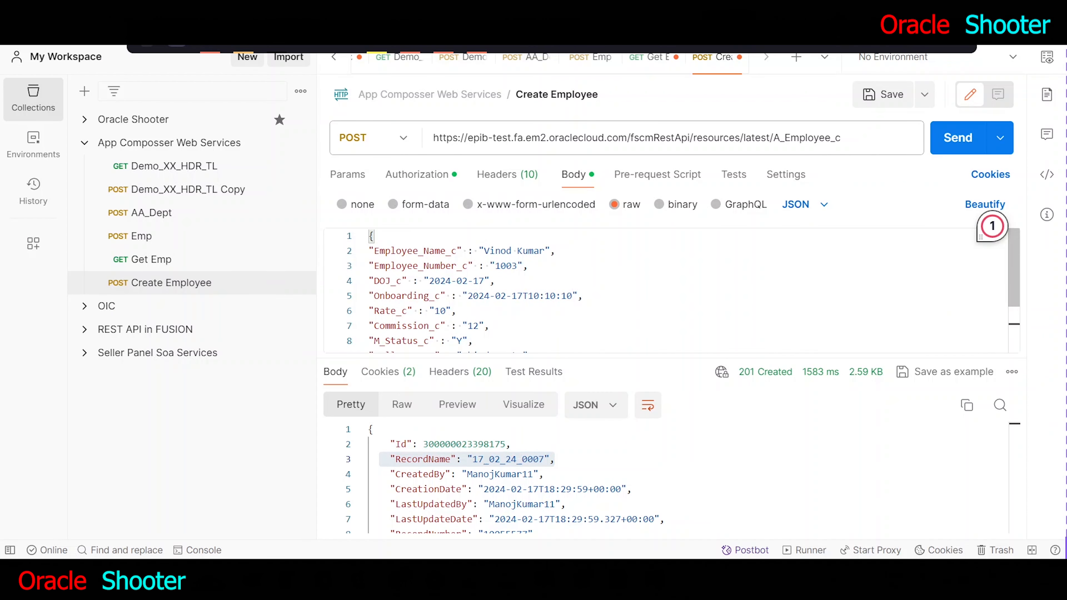
key("alt+Tab")
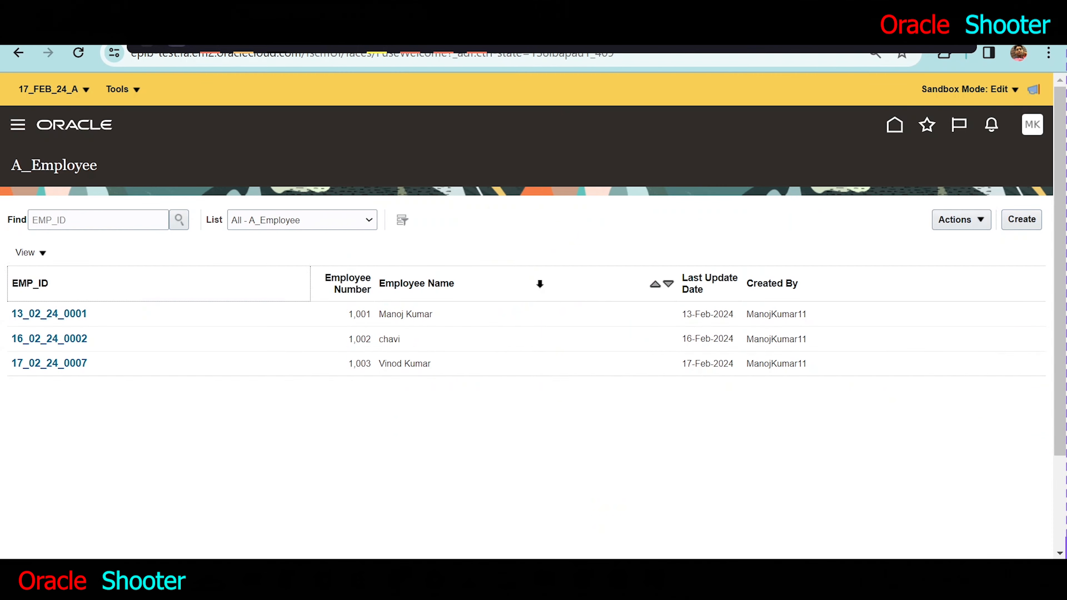
left_click(79, 362)
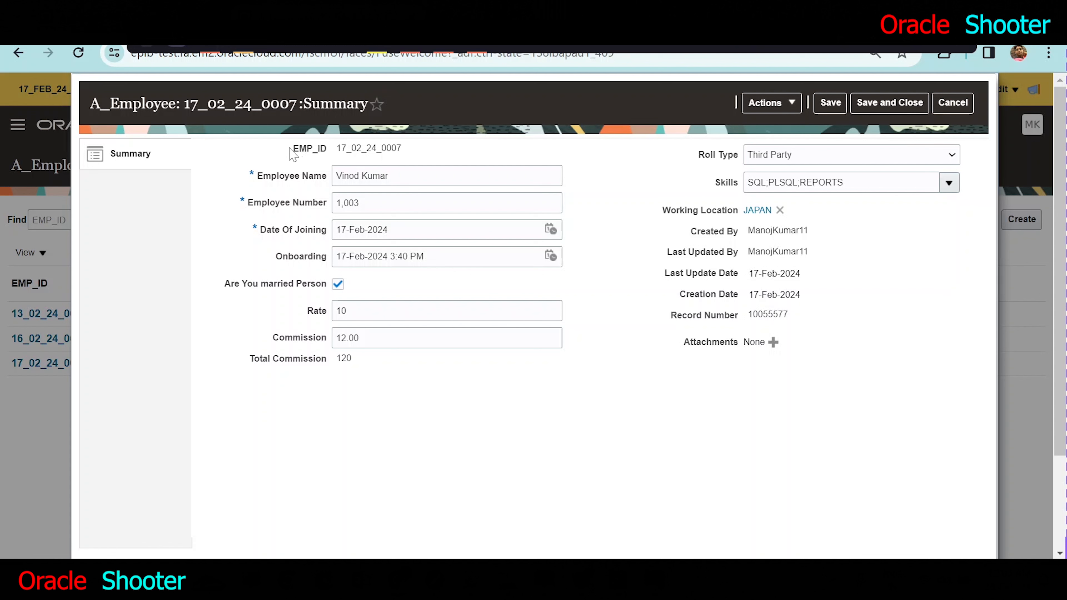
left_click_drag(294, 148, 411, 155)
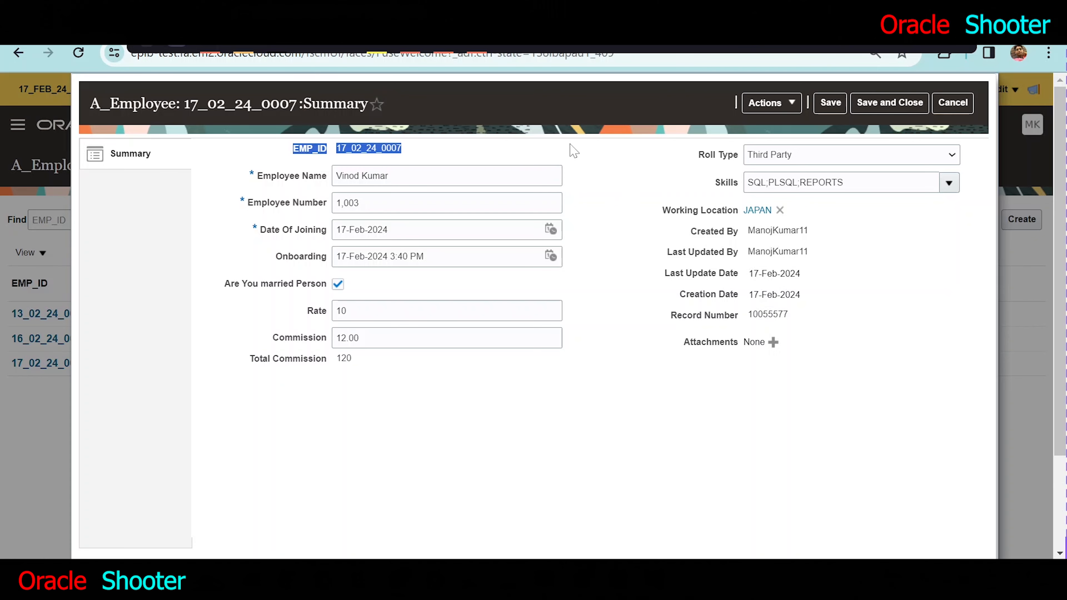
- Switch to Postman and replace the first name in the Employee_Name_c value of the Create Employee request body
key("alt+Tab")
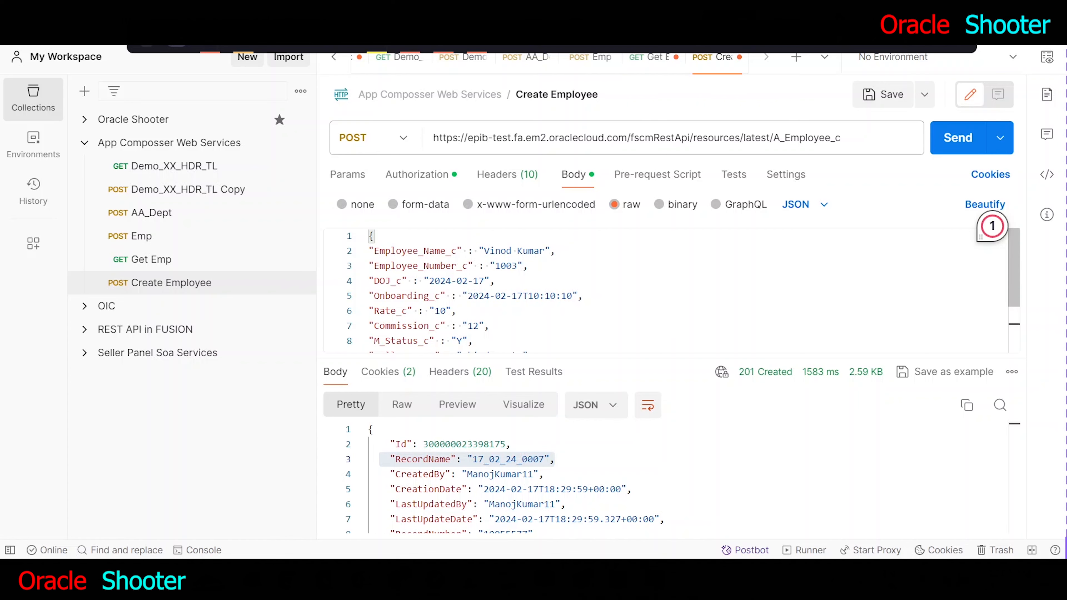
key("alt+Tab")
key("alt+Tab")
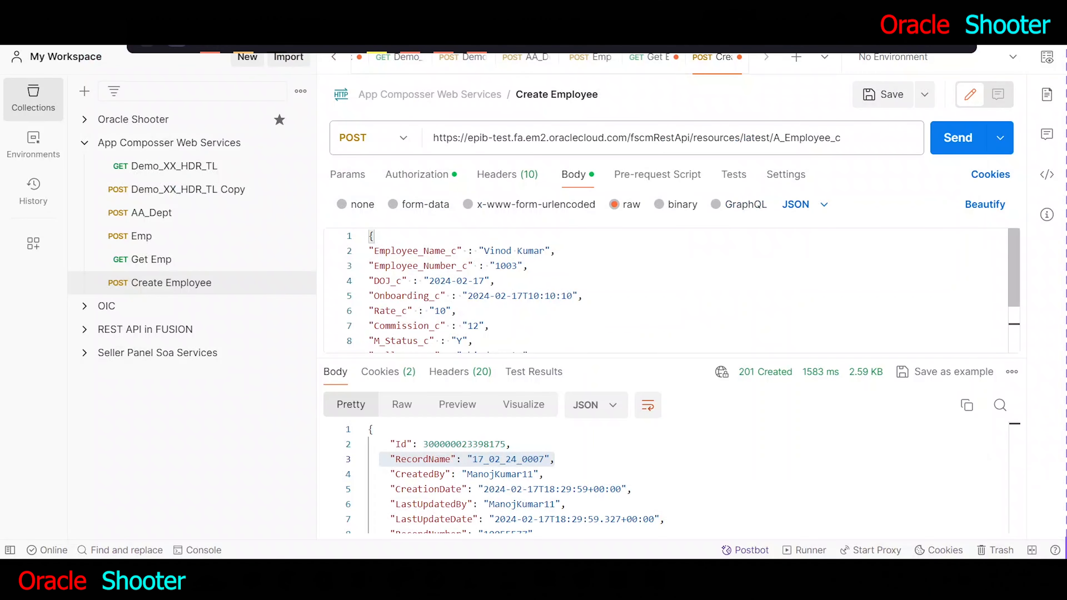
double_click(497, 251)
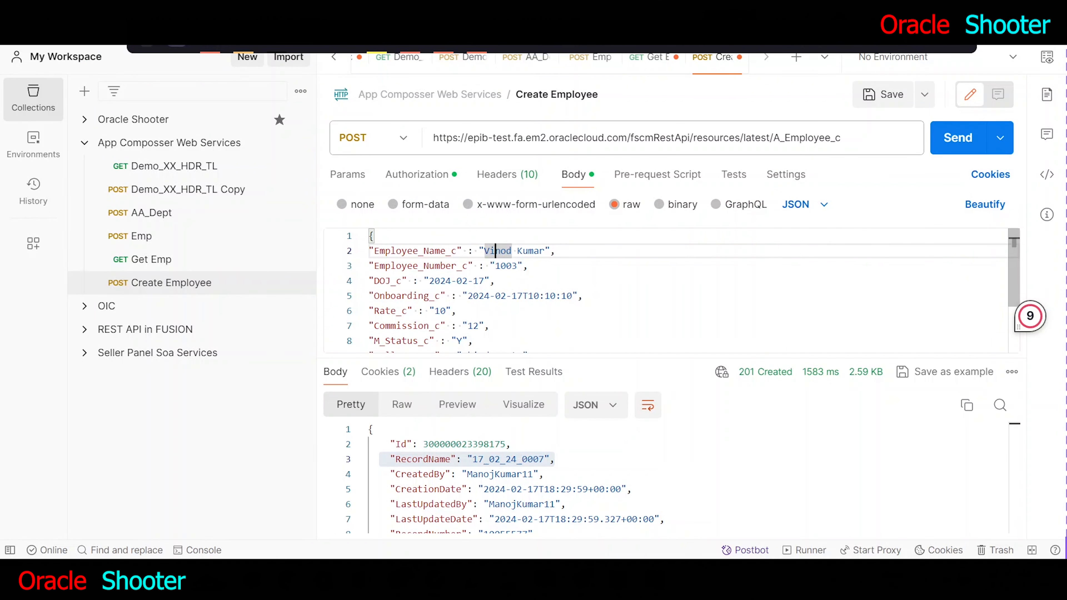
type("S")
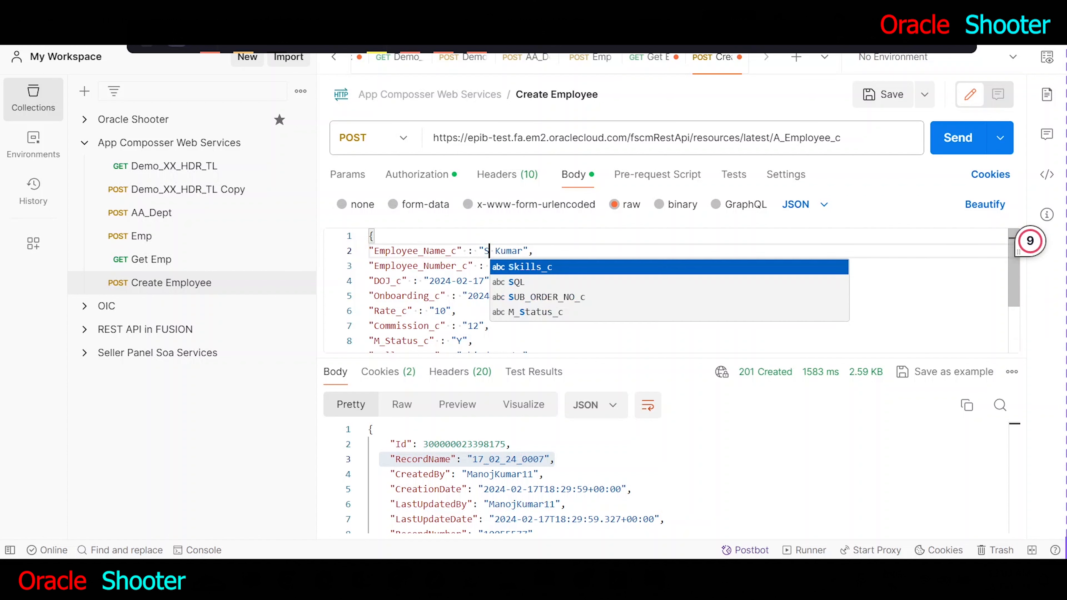
type("achin")
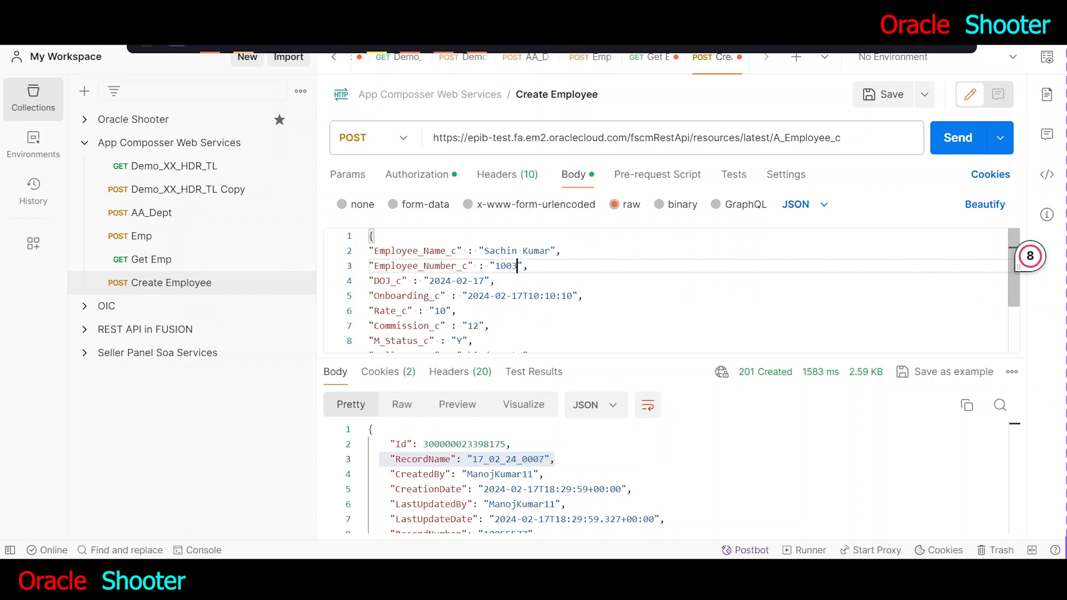
- Enter a new employee number for Employee_Number_c and set DOJ_c to 2024-02-16 in the request body
double_click(505, 266)
type("1004")
left_click(479, 280)
key("Delete")
type("6")
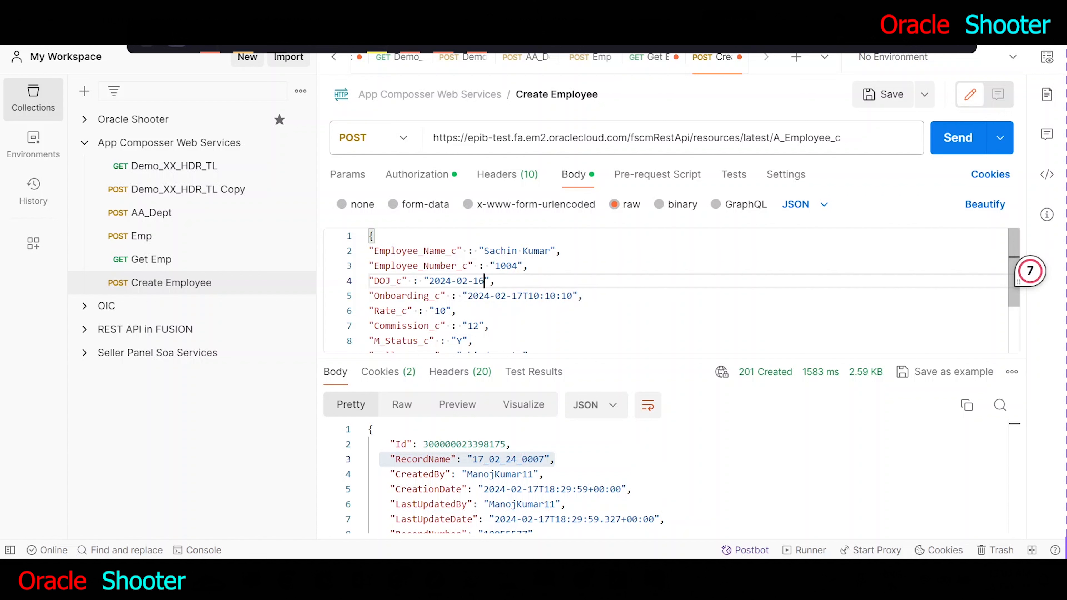
- Set Rate_c to 9 and M_Status_c to N in the request body
left_click(522, 295)
left_click_drag(468, 295, 539, 295)
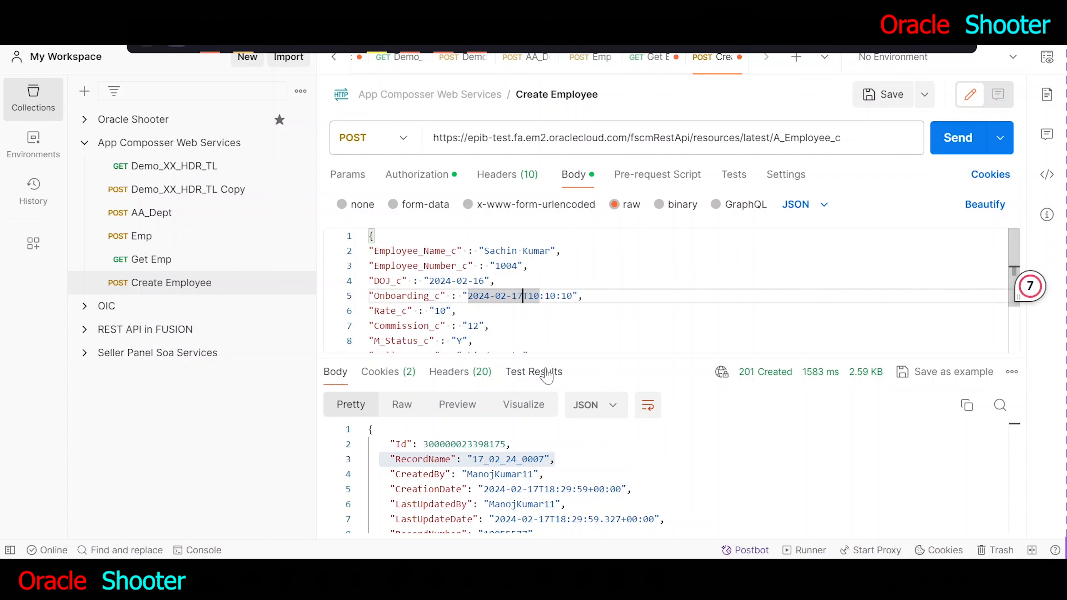
left_click(445, 310)
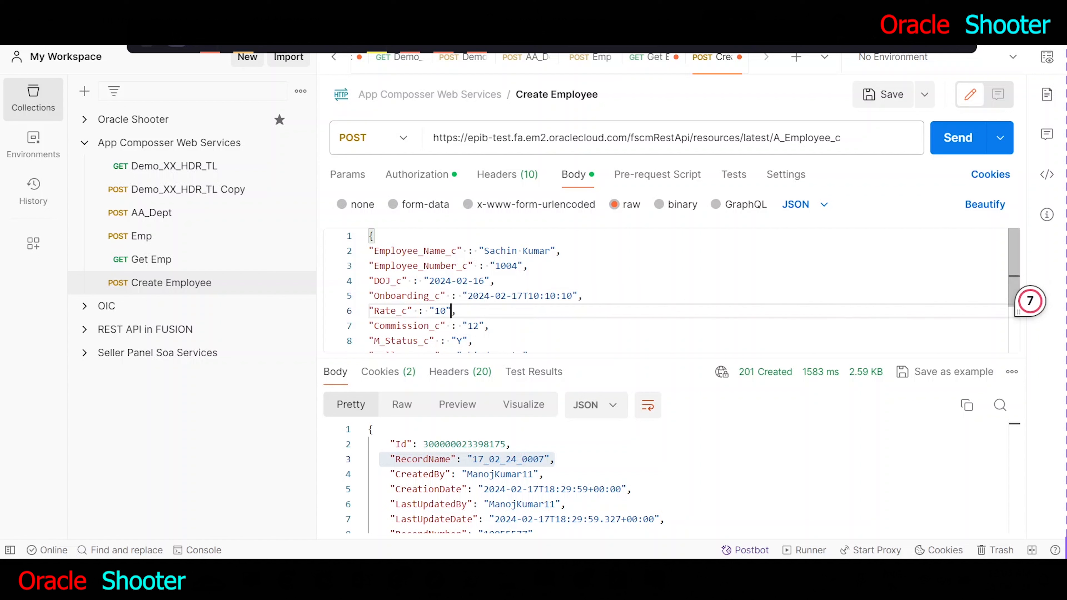
double_click(437, 310)
type("1")
left_click(490, 325)
left_click(462, 341)
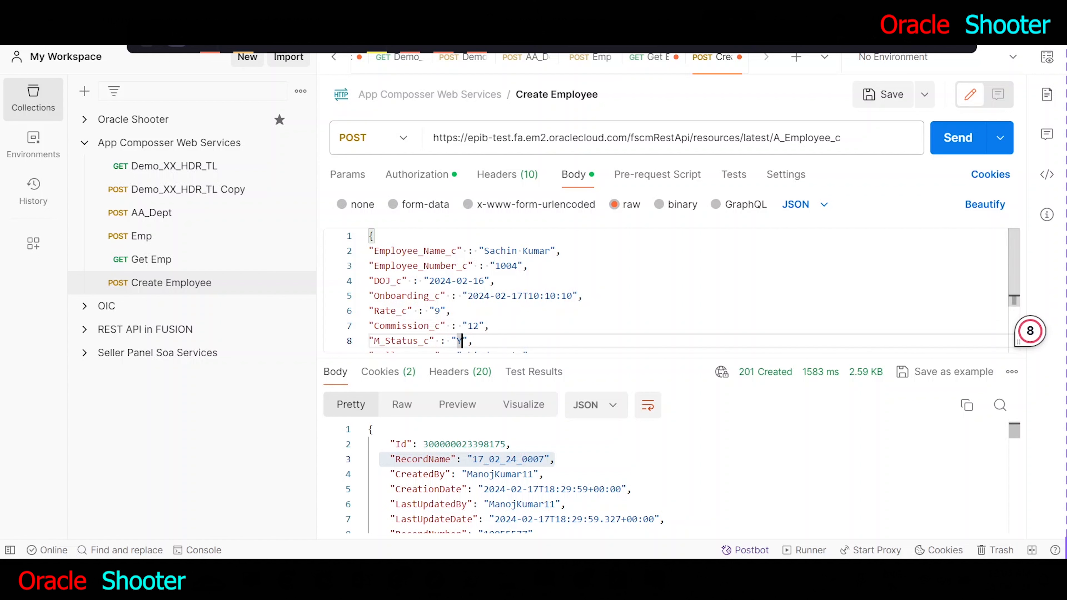
key("BackSpace")
type("N")
left_click(451, 300)
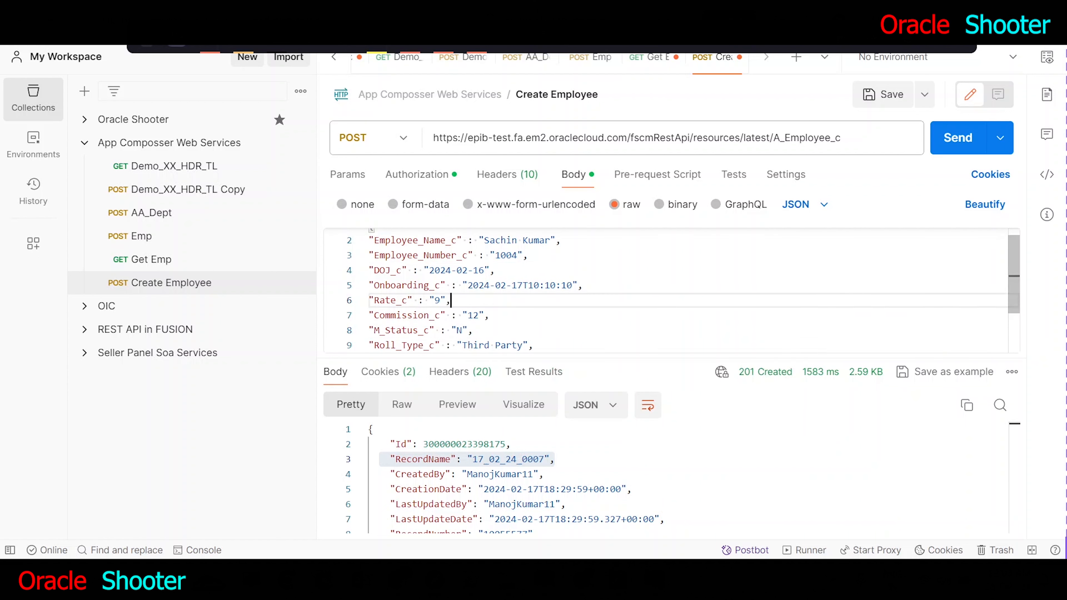
- Set Roll_Type_c to Permanent and remove PLSQL from the Skills_c value in the Create Employee request body
scroll(504, 290, "down", 2)
left_click_drag(461, 285, 522, 285)
key("BackSpace")
type("Perm")
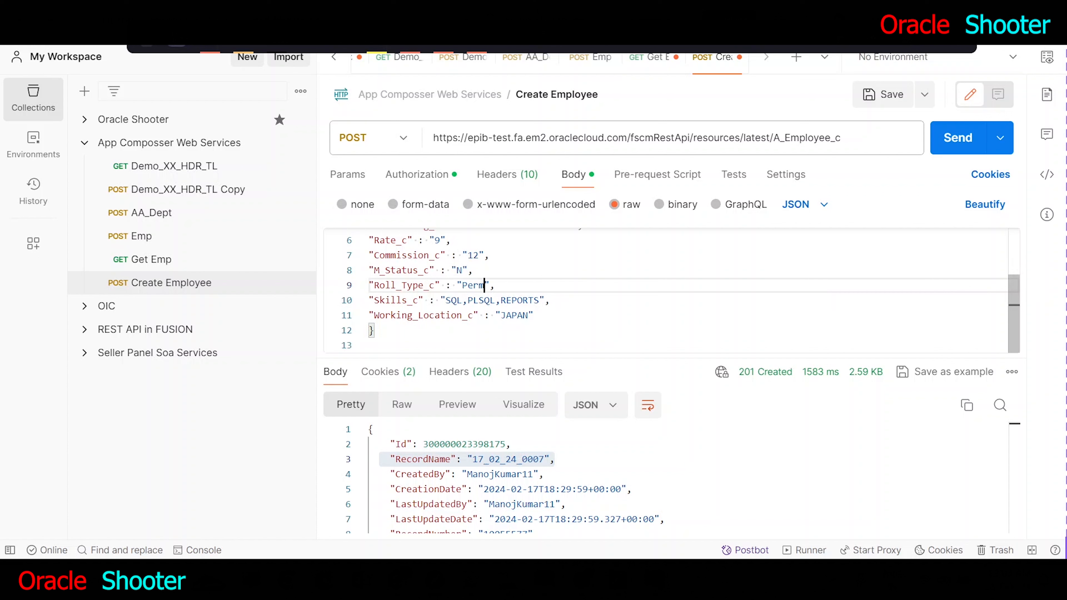
type("anent")
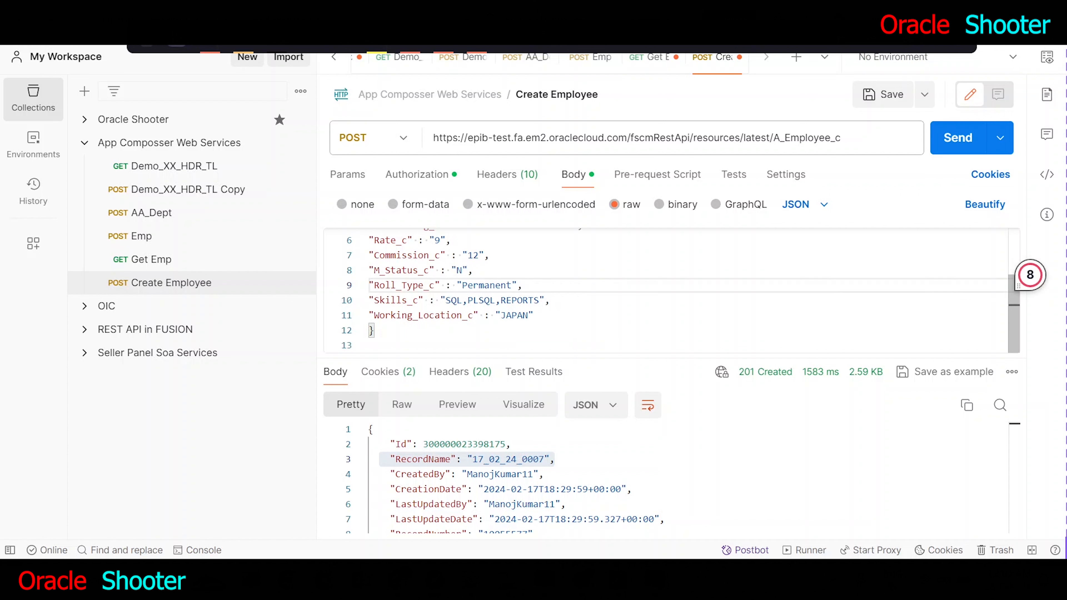
left_click_drag(499, 300, 479, 300)
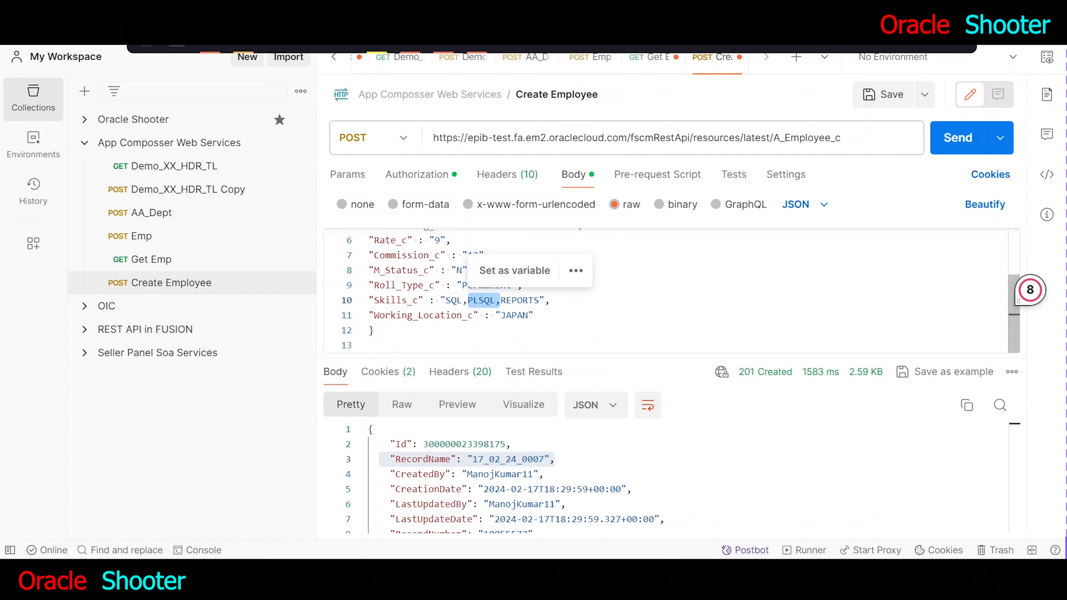
key("BackSpace")
- Set Working_Location_c to INDIA and send the Create Employee POST request
key("Down")
key("End")
key("Left")
key("ctrl+shift+Left")
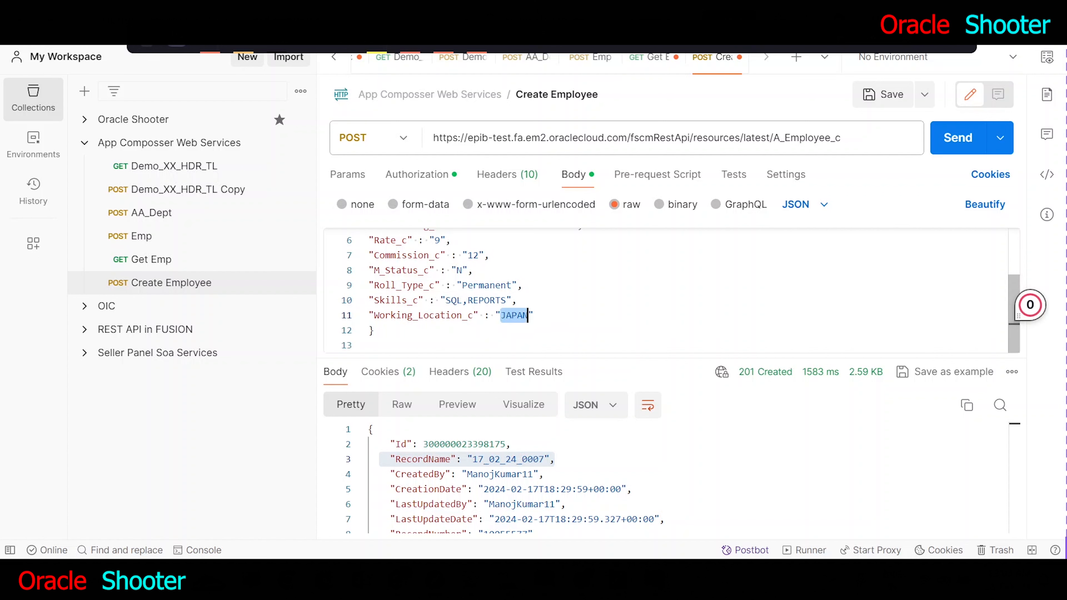
type("INDA")
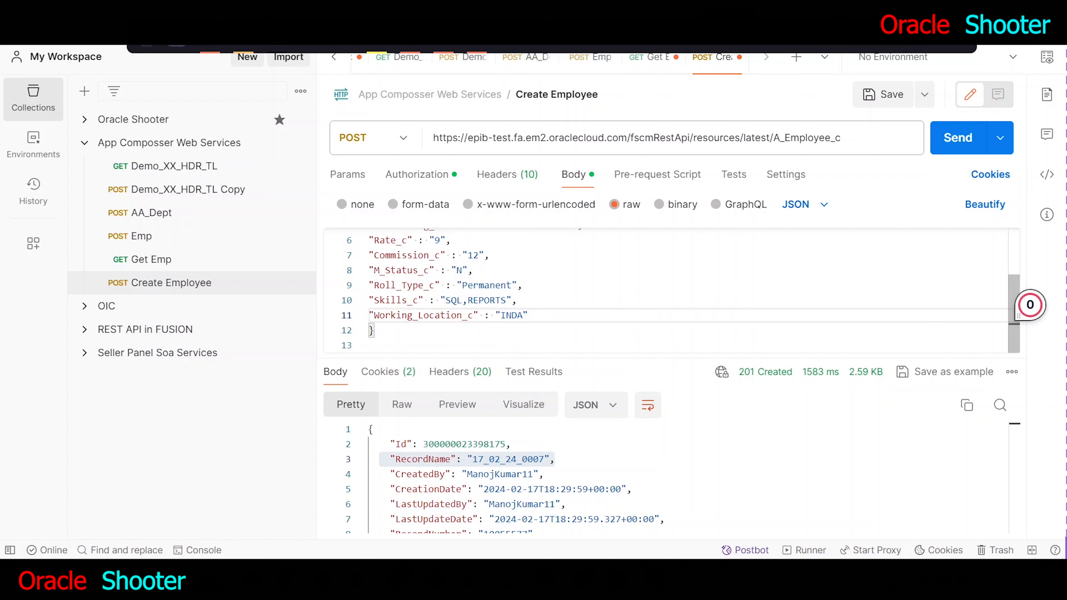
key("BackSpace")
type("IA")
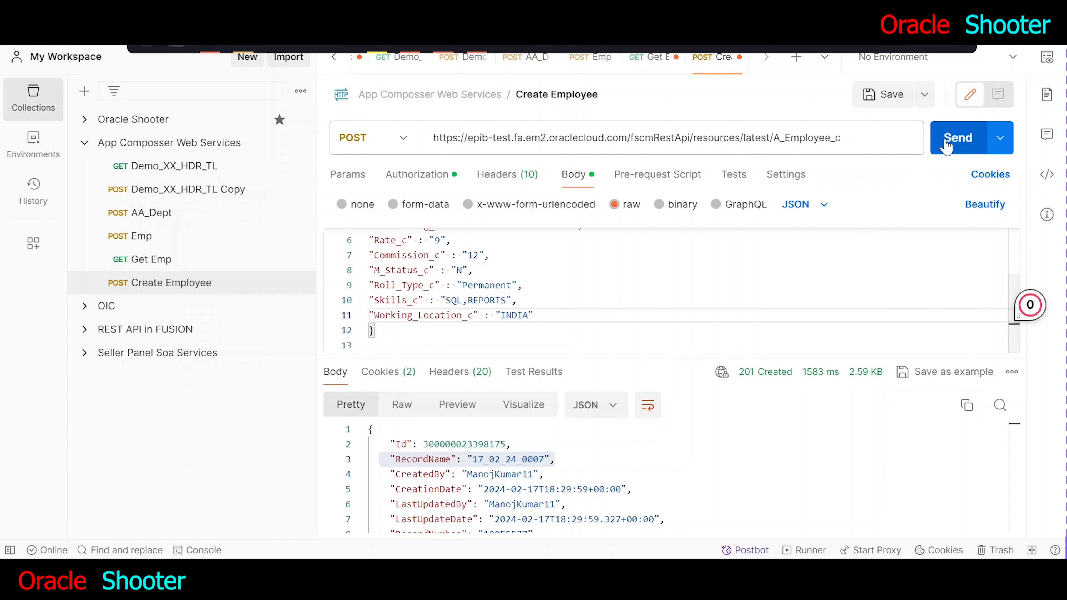
left_click(958, 138)
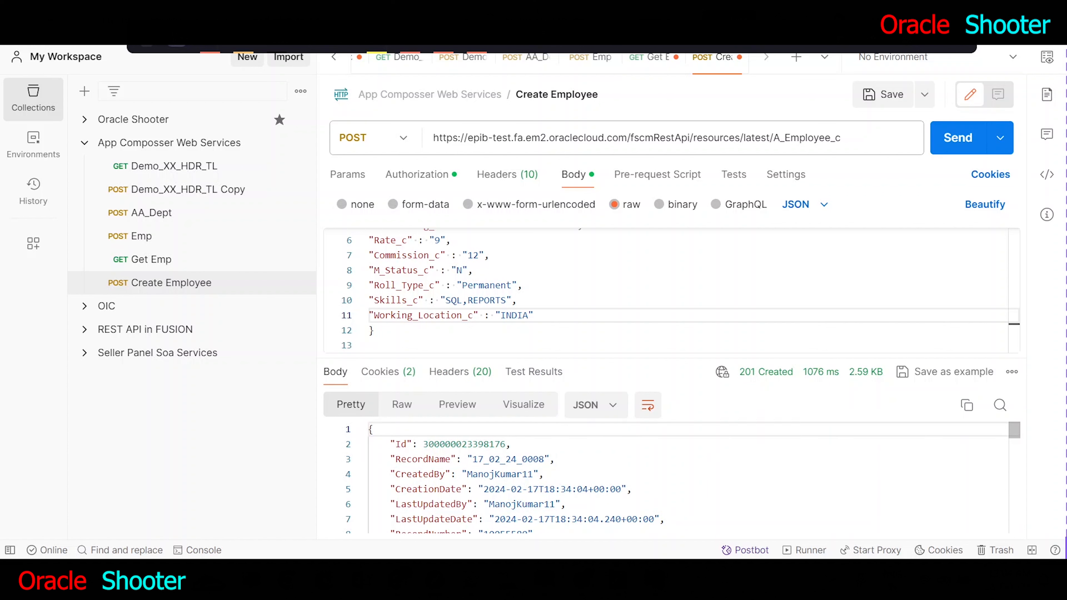
- Check the employee name in the response, and switch to Oracle to close the open A_Employee record without saving
scroll(672, 479, "down", 5)
left_click_drag(577, 466, 379, 466)
key("alt+Tab")
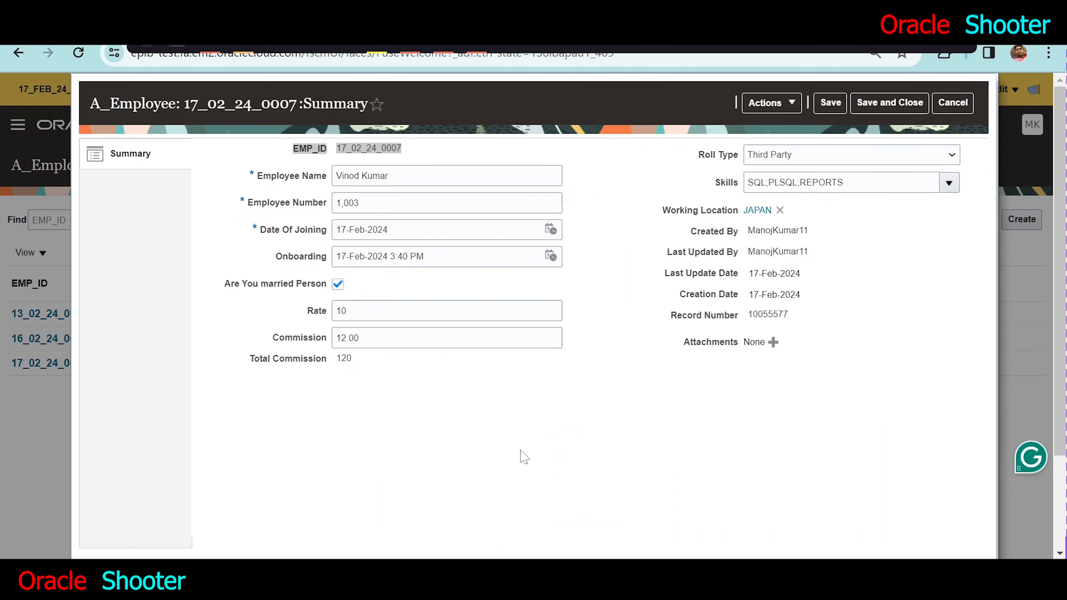
left_click(940, 103)
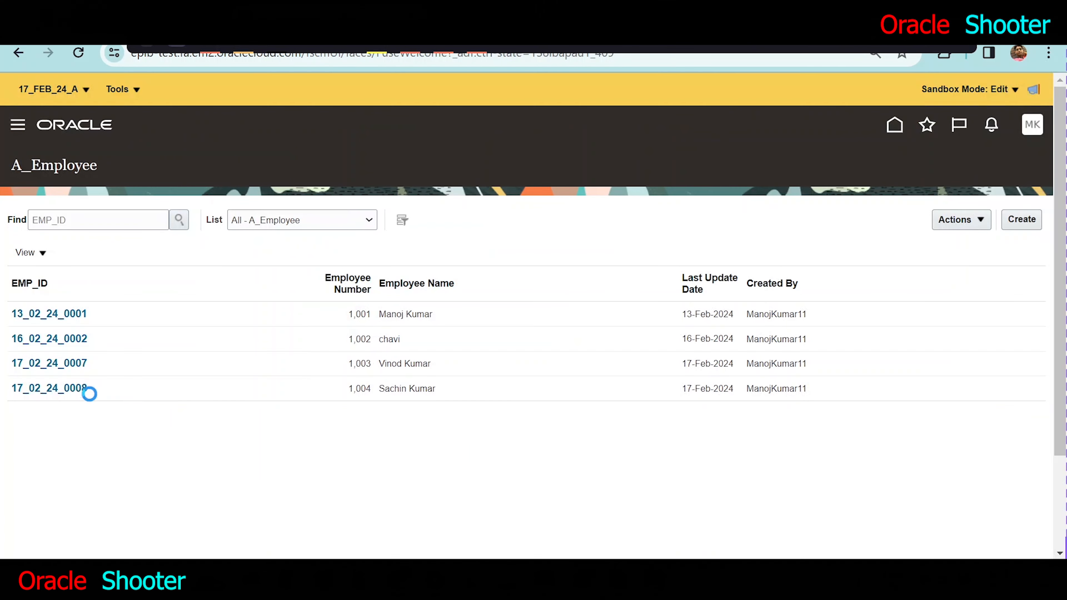
- Return to Postman to check the response's RecordName, and compare it with the newest EMP_ID in Oracle's A_Employee list
key("alt+Tab")
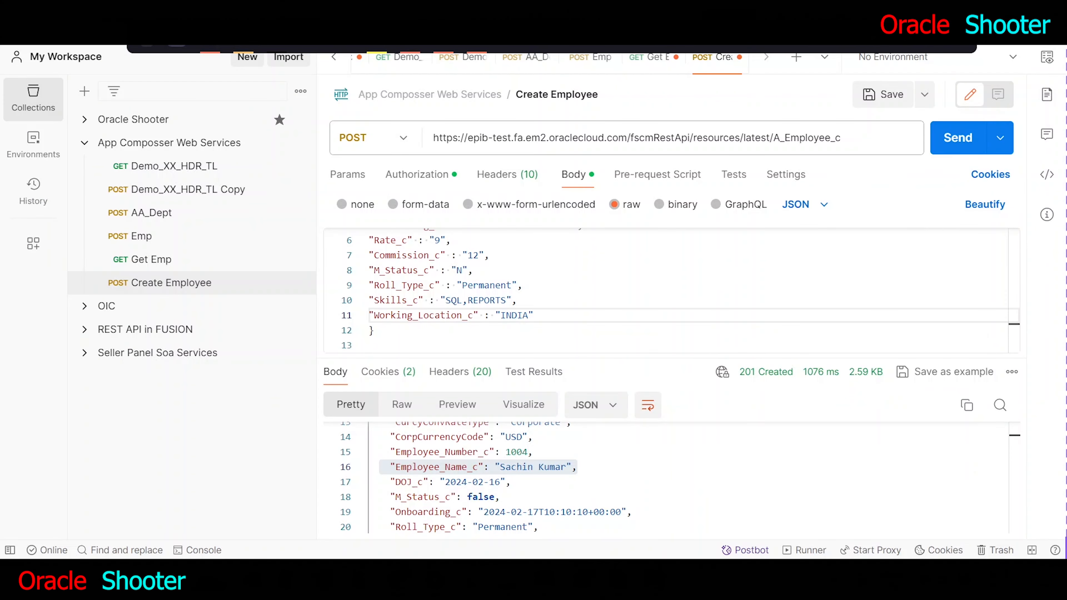
scroll(664, 479, "up", 10)
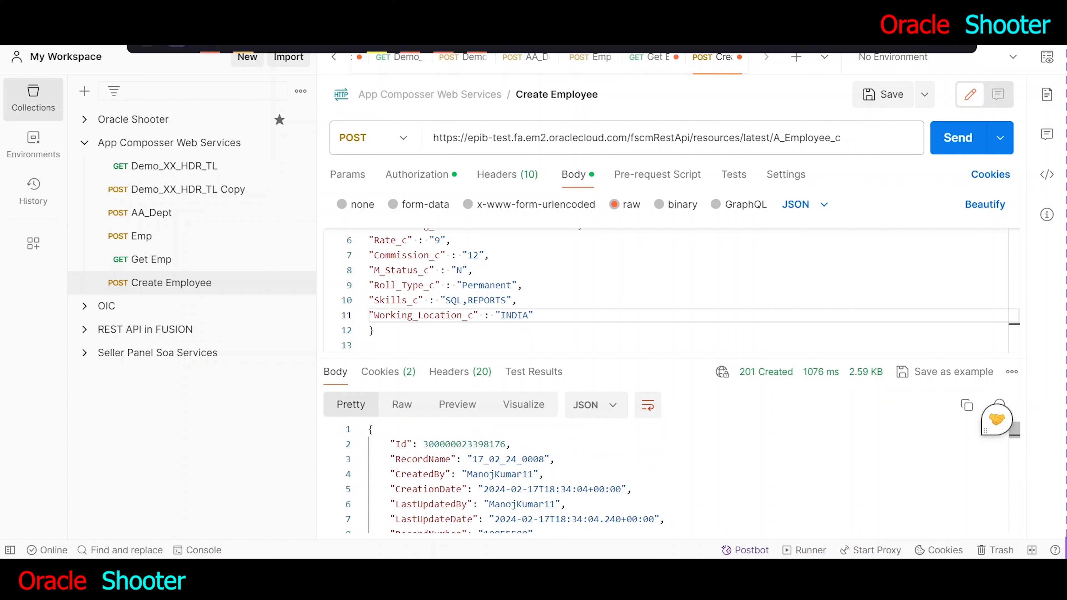
left_click_drag(555, 460, 367, 463)
key("alt+Tab")
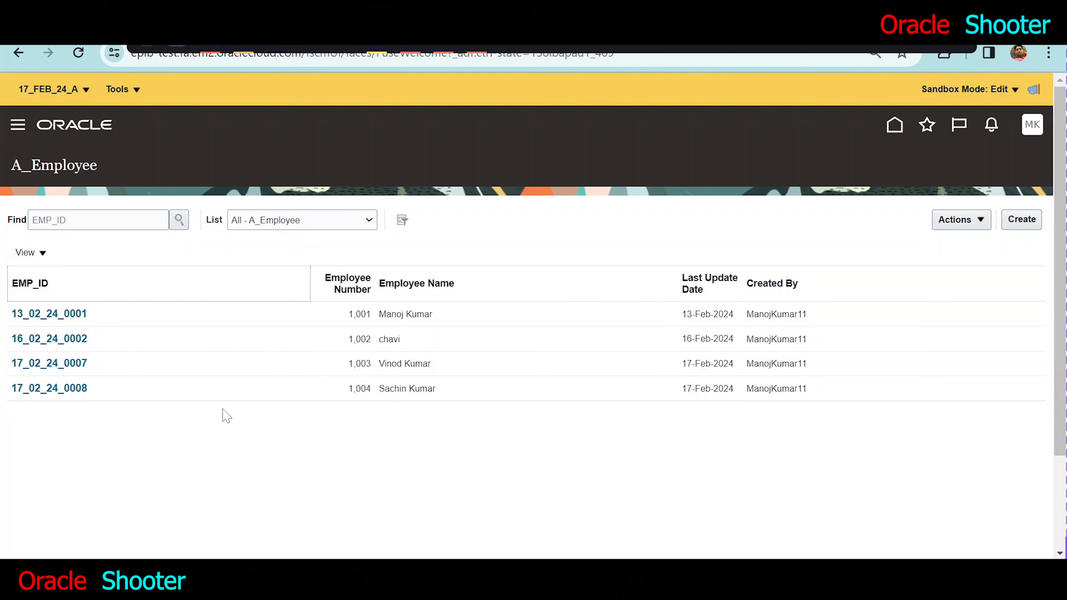
- Switch to the browser page showing the custom objects in Application Composer
left_click(99, 34)
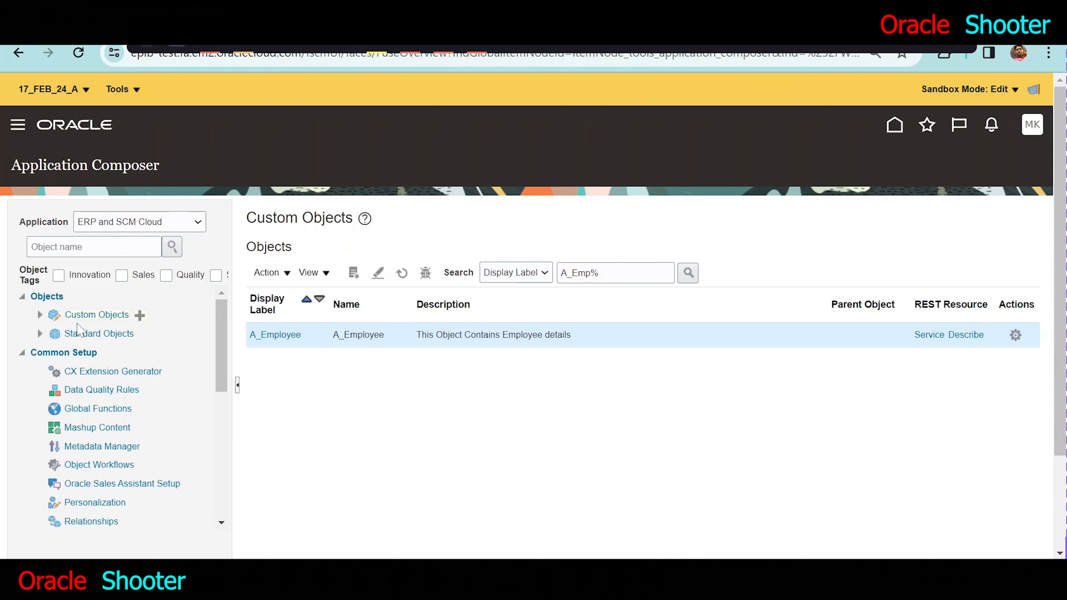